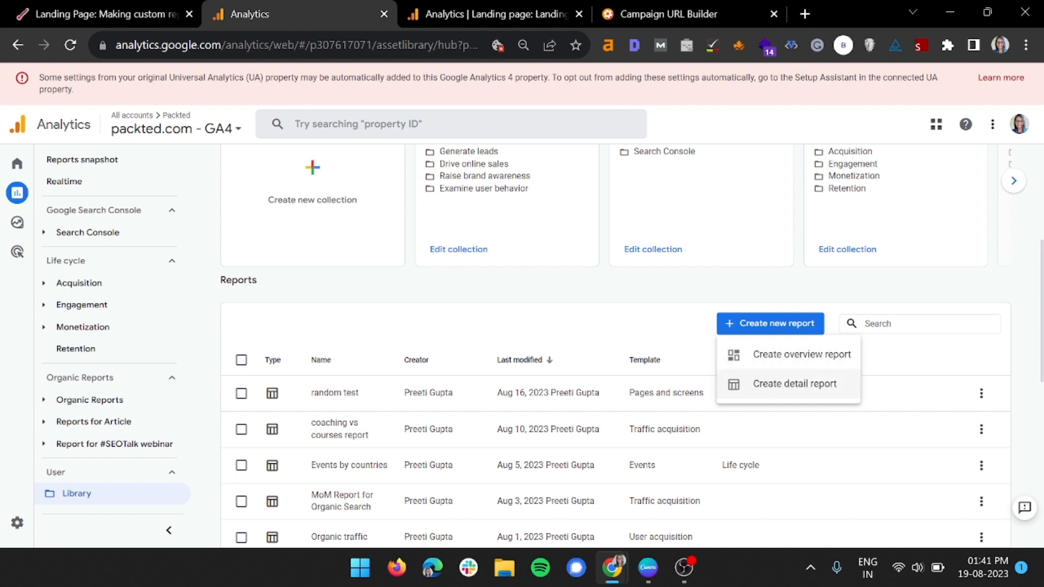
# Create a detail report from the Landing page template and add Landing page + query string as its default primary dimension
pyautogui.click(794, 384)
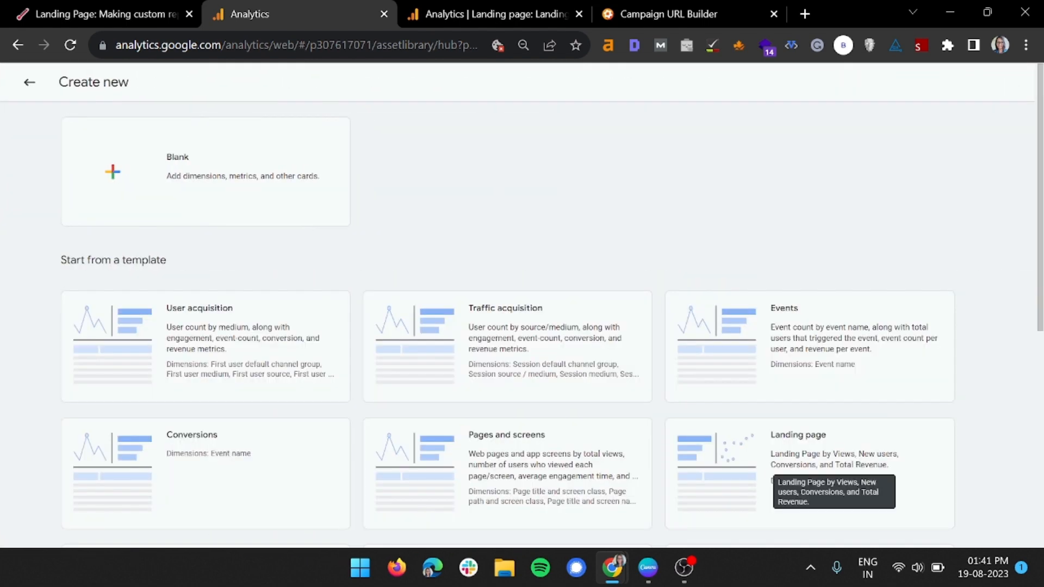
pyautogui.click(816, 466)
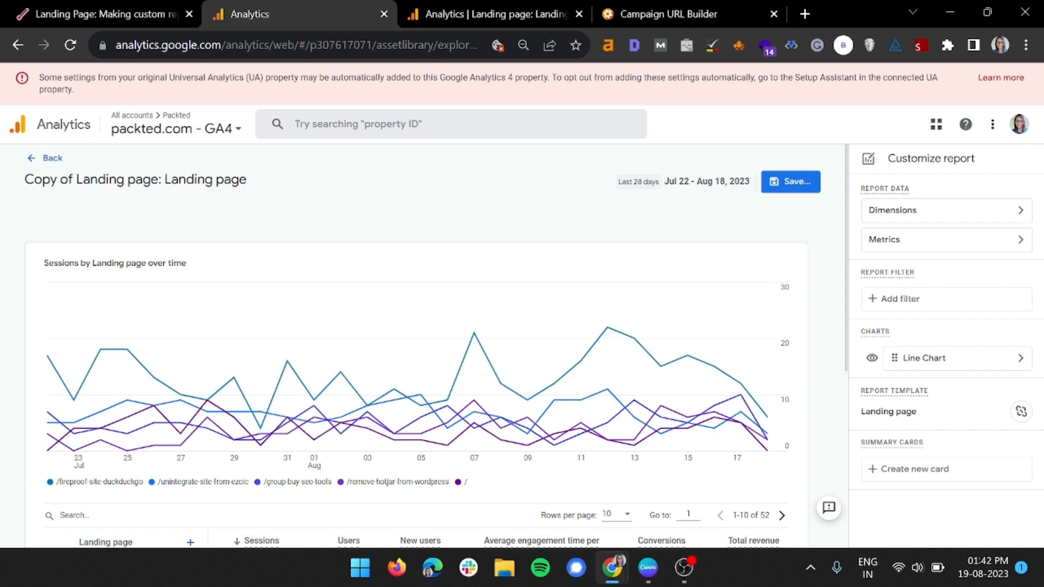
pyautogui.click(946, 210)
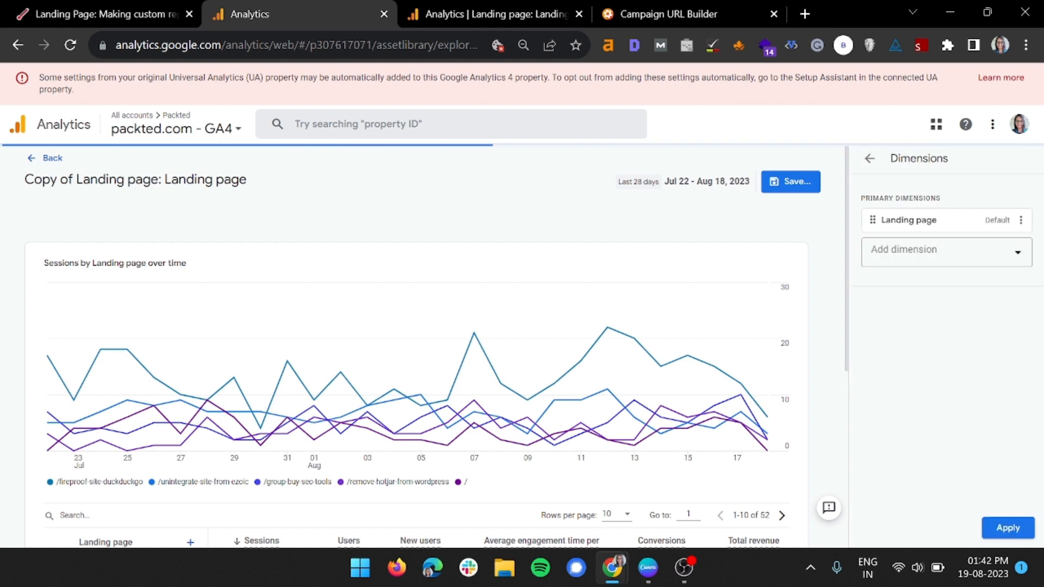
pyautogui.click(946, 251)
pyautogui.write('lan')
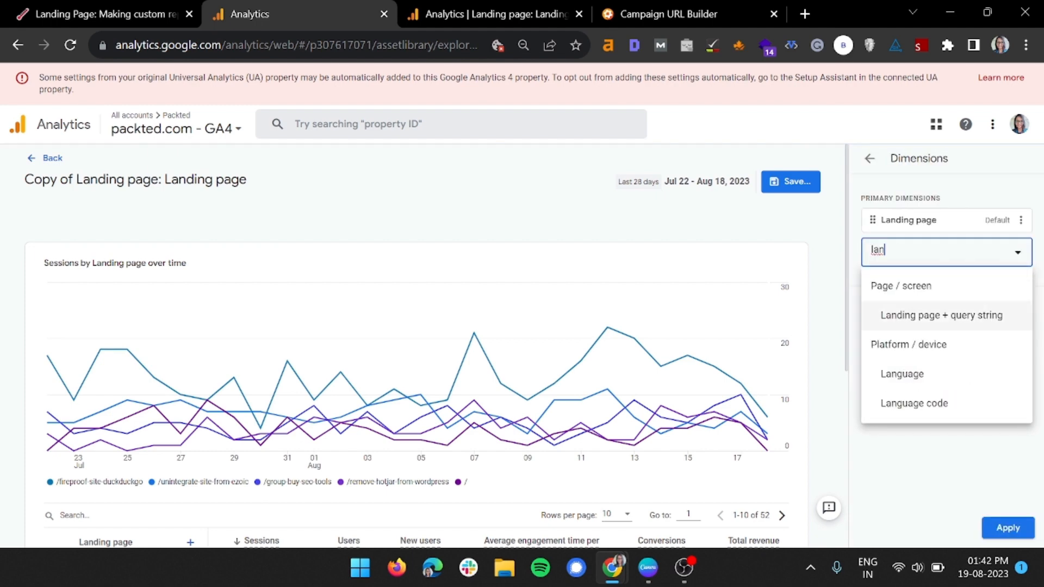
pyautogui.click(941, 315)
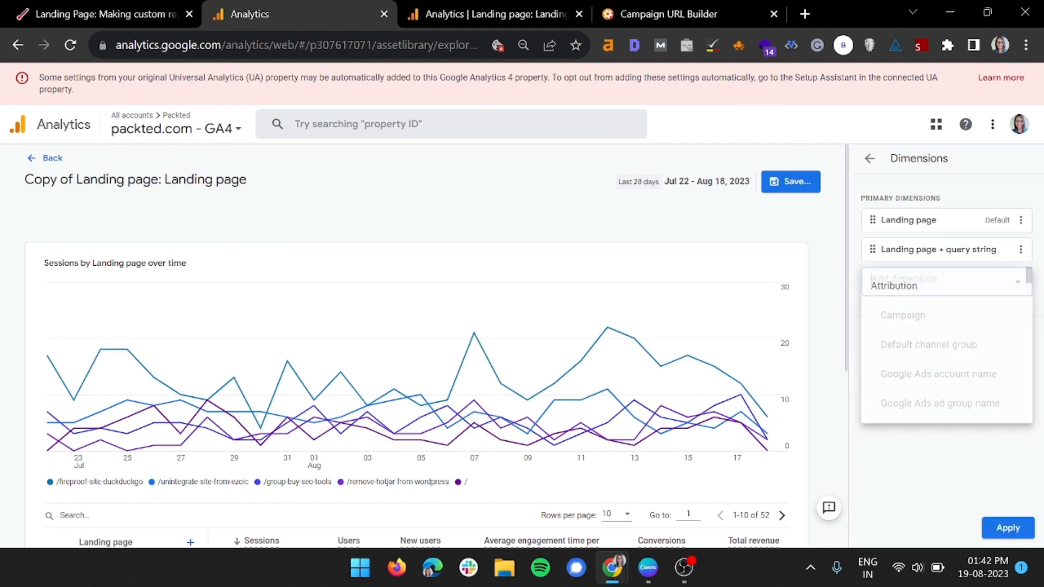
pyautogui.click(1021, 249)
pyautogui.click(990, 277)
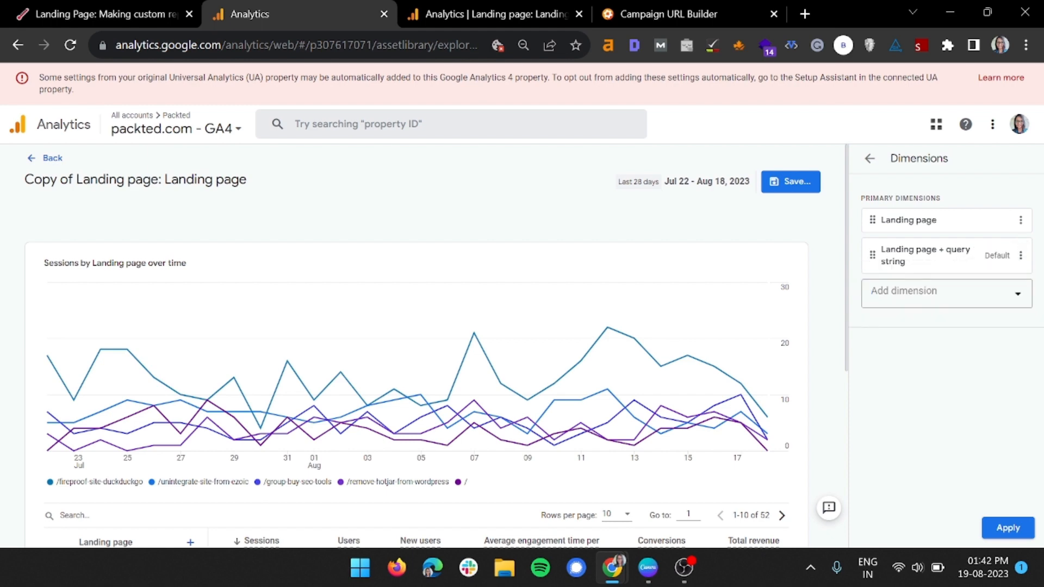
pyautogui.click(1008, 527)
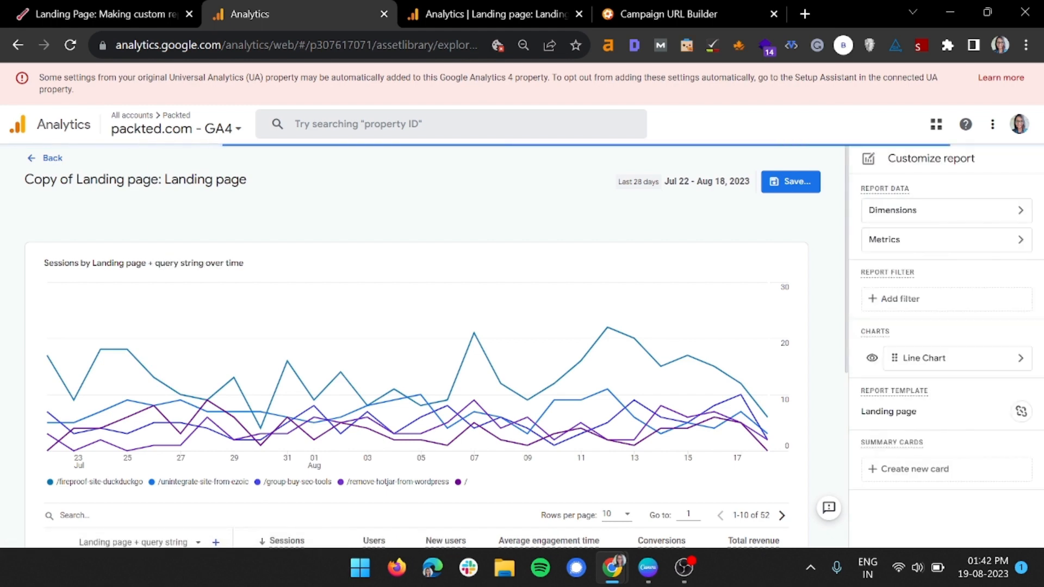
# Remove the Total revenue, Conversions and Average engagement time per session metrics from the report
pyautogui.click(968, 239)
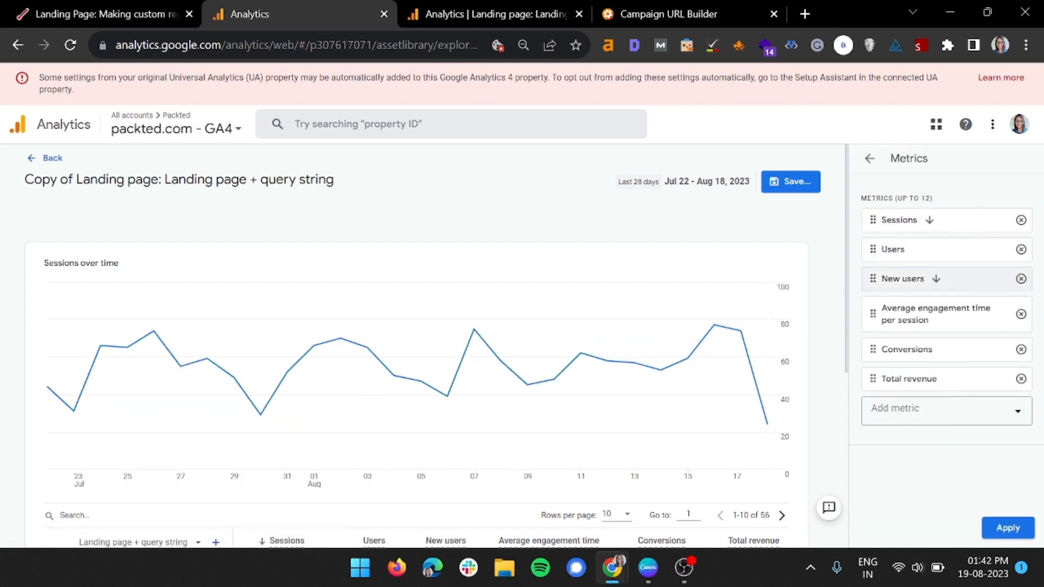
pyautogui.scroll(-5, 543, 413)
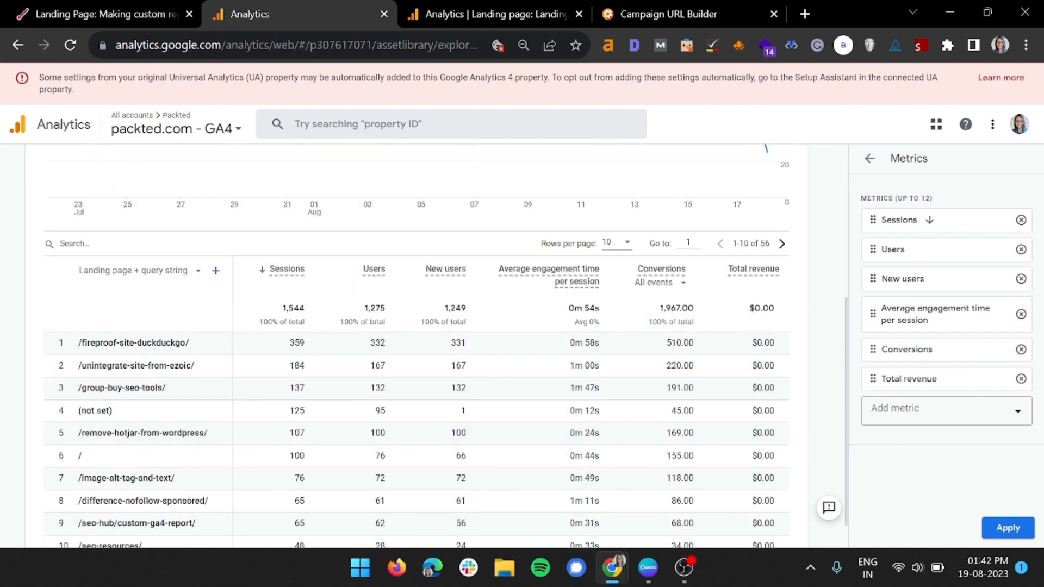
pyautogui.click(1021, 379)
pyautogui.click(1021, 349)
pyautogui.click(1021, 314)
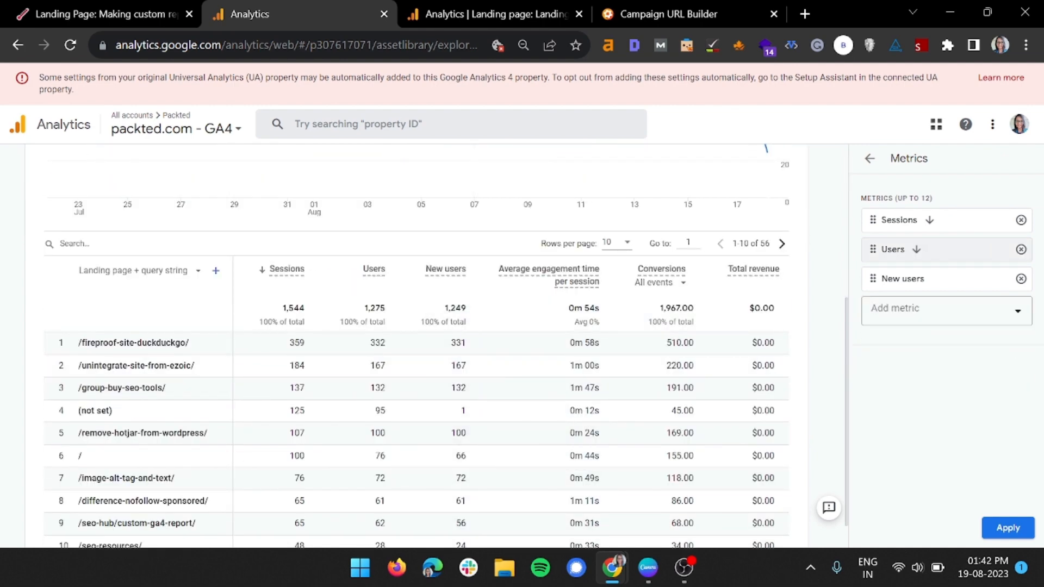
# Add the Views per user metric to the report and apply the metric changes
pyautogui.click(946, 310)
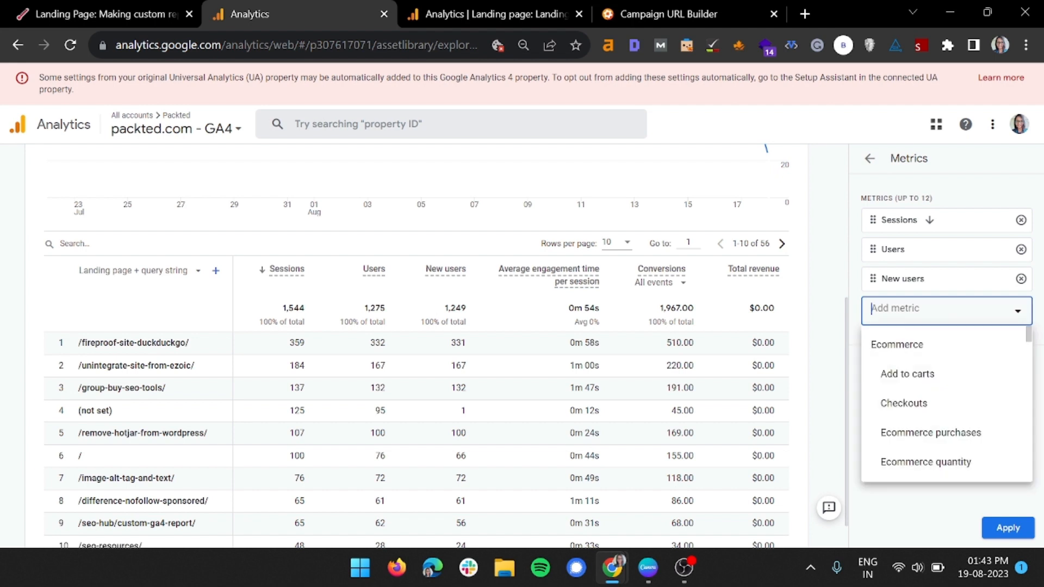
pyautogui.write('views')
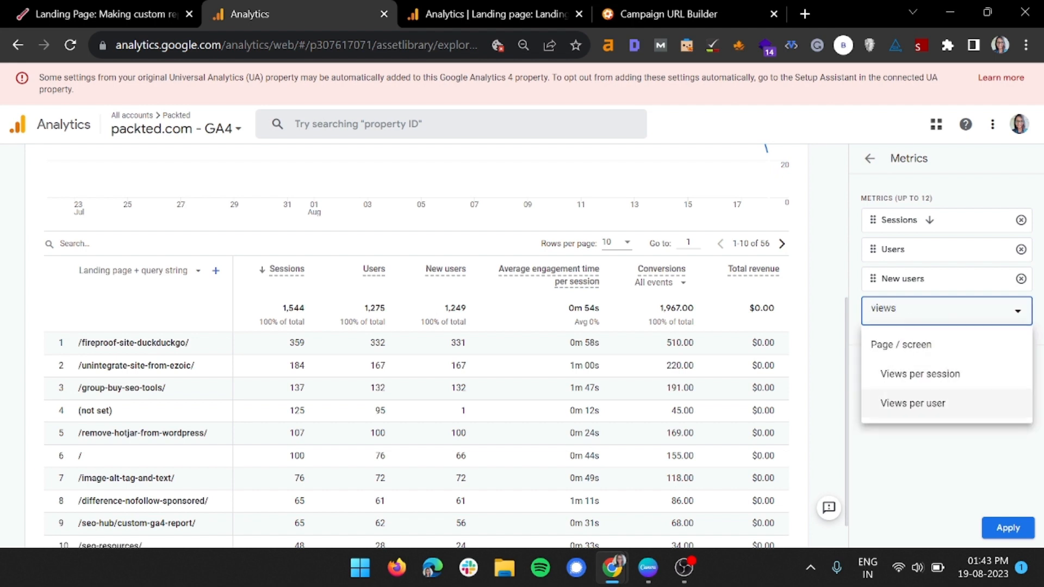
pyautogui.press('Return')
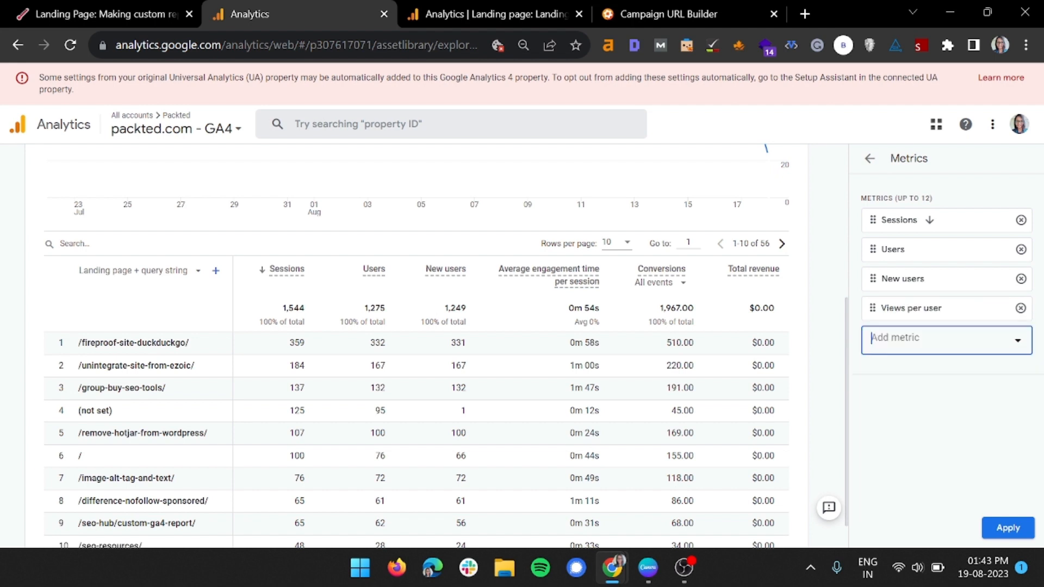
pyautogui.click(1007, 528)
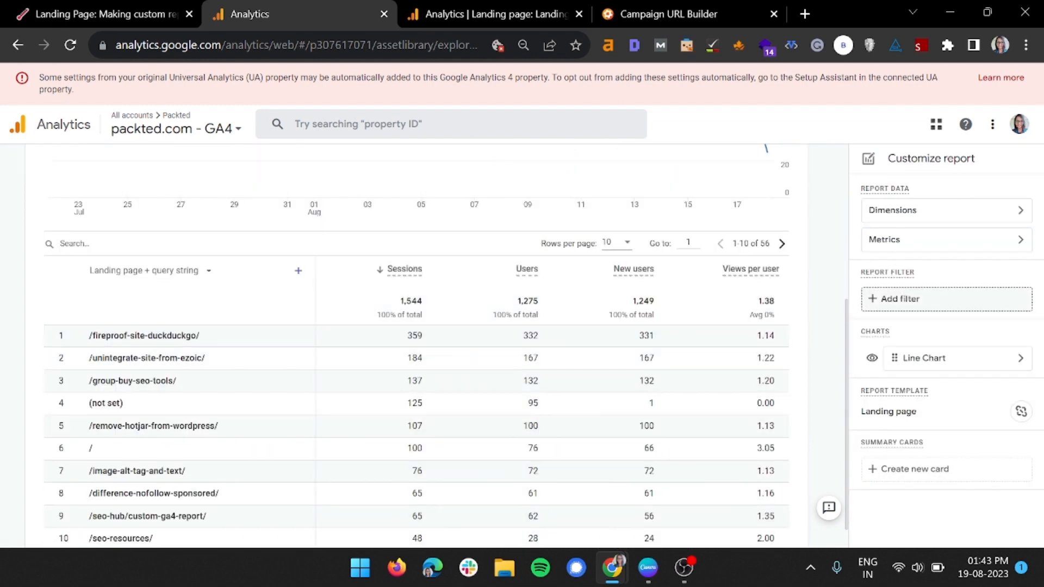
# Add a report filter that includes only sessions whose Session medium exactly matches organic
pyautogui.click(893, 298)
pyautogui.click(946, 246)
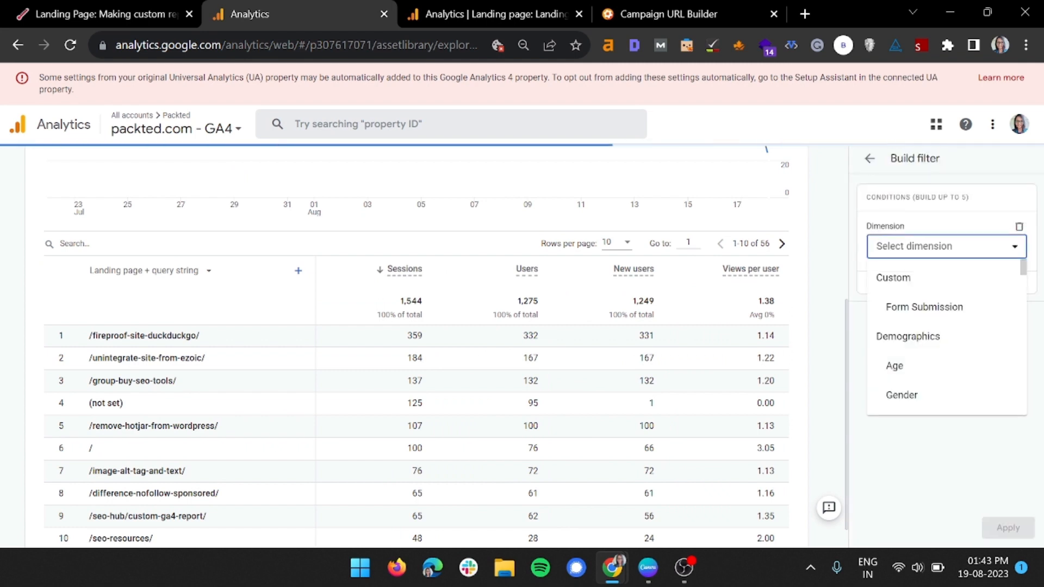
pyautogui.write('medium')
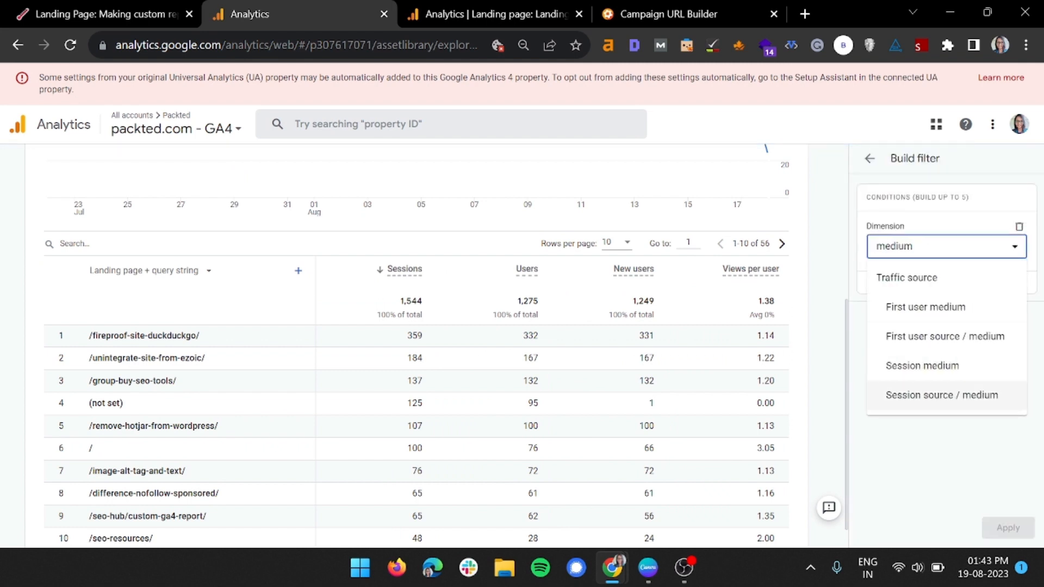
pyautogui.click(923, 366)
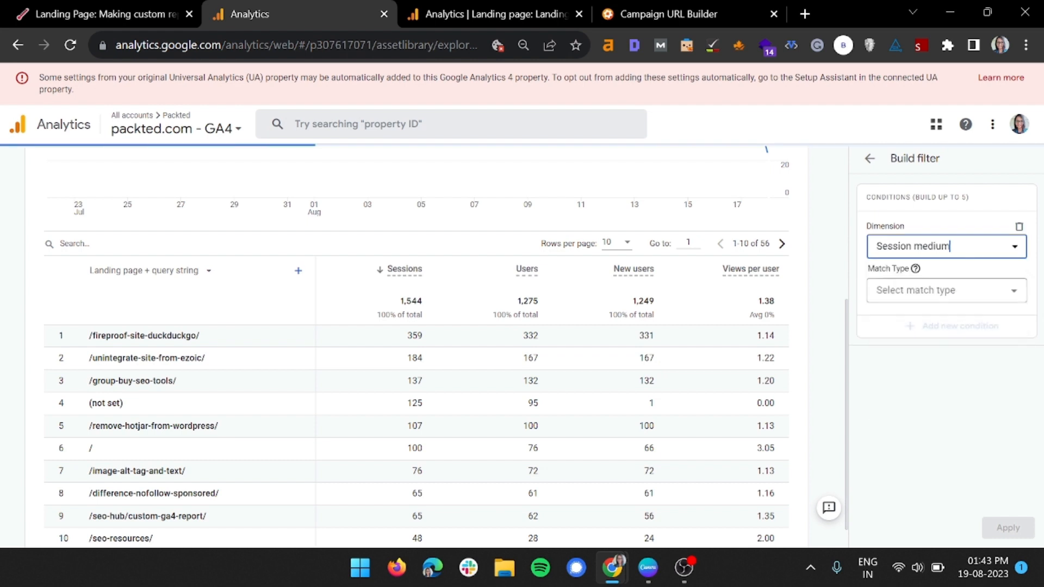
pyautogui.click(946, 290)
pyautogui.click(913, 321)
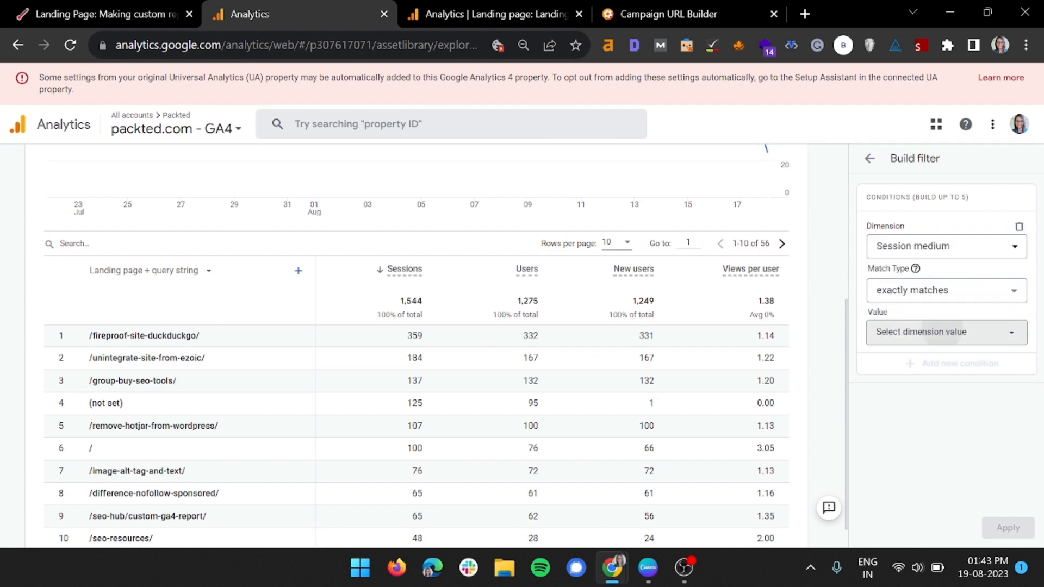
pyautogui.click(946, 332)
pyautogui.click(917, 393)
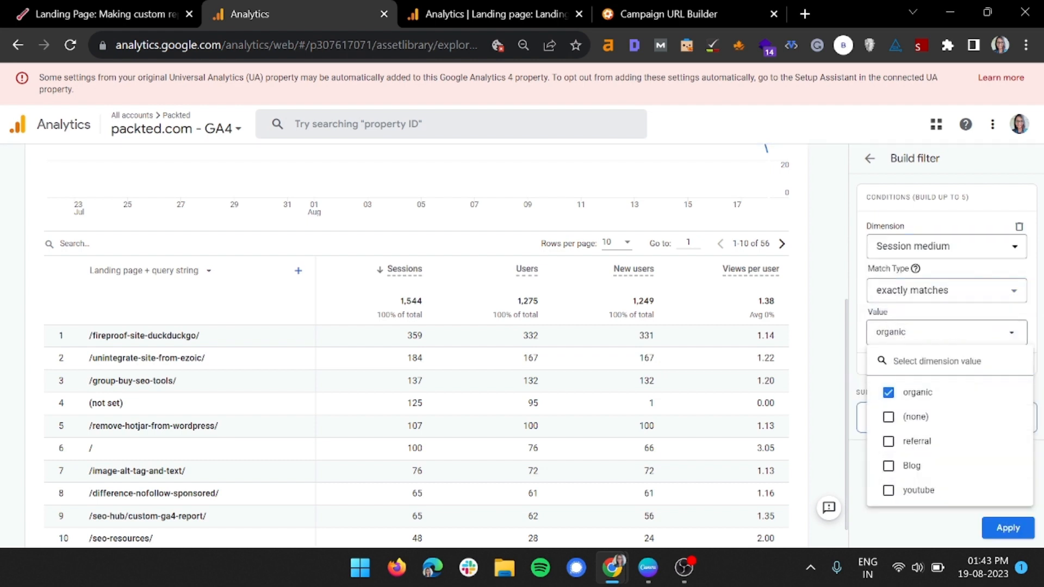
pyautogui.click(1004, 527)
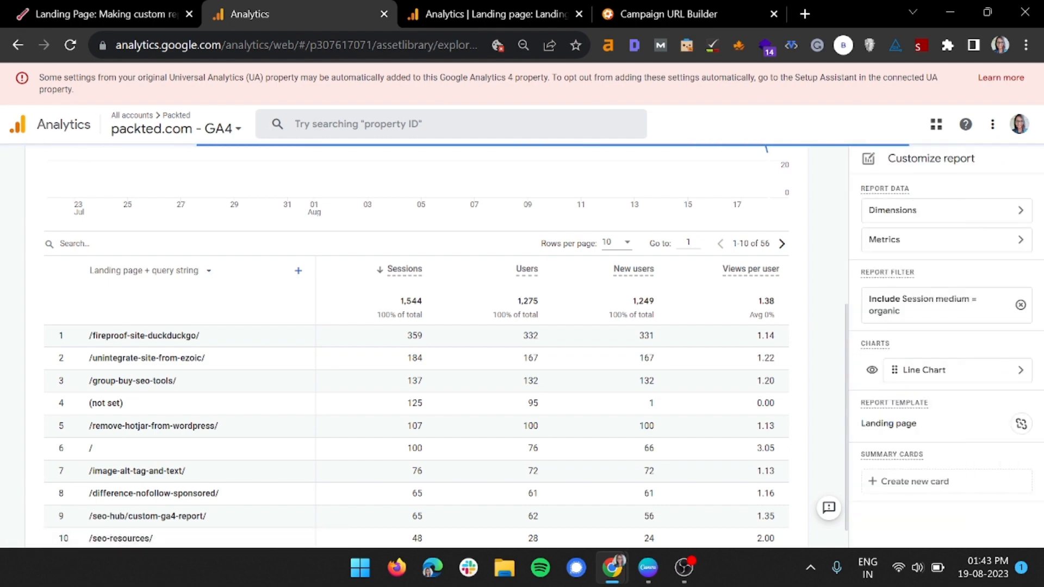
# Review the filtered report's line chart and landing page table
pyautogui.scroll(5, 435, 348)
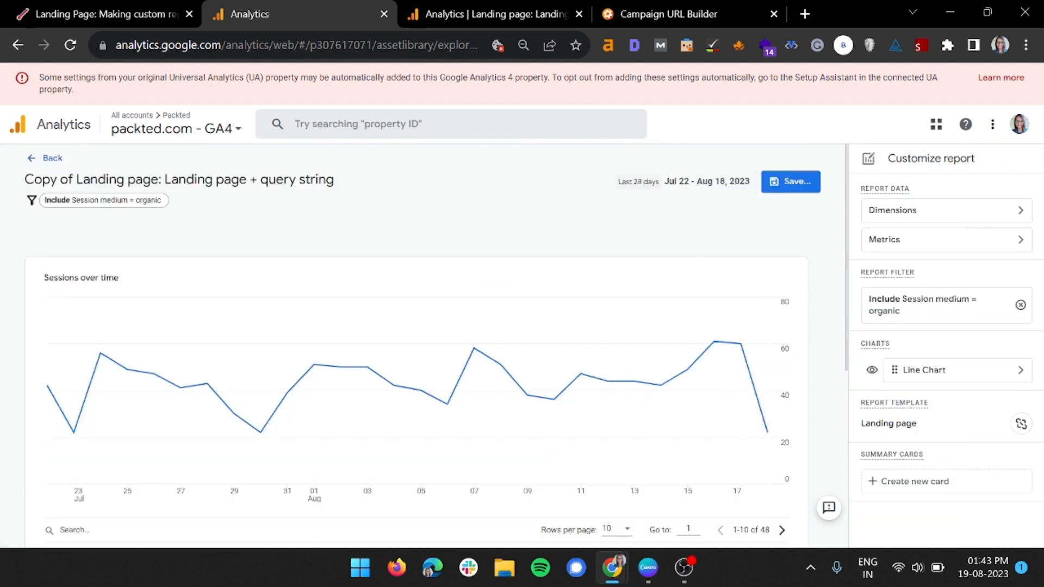
pyautogui.scroll(-5, 435, 348)
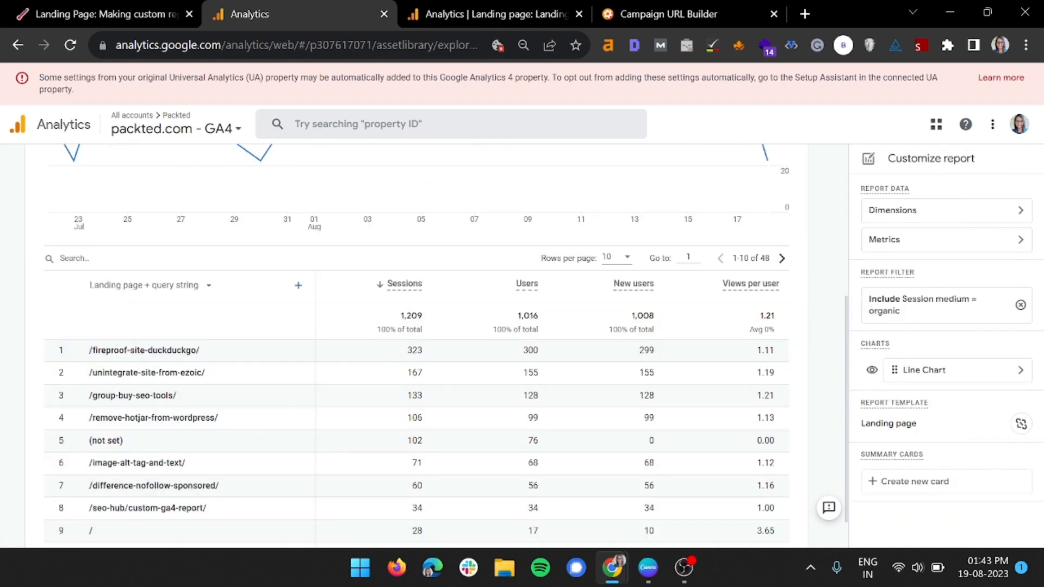
pyautogui.scroll(5, 435, 348)
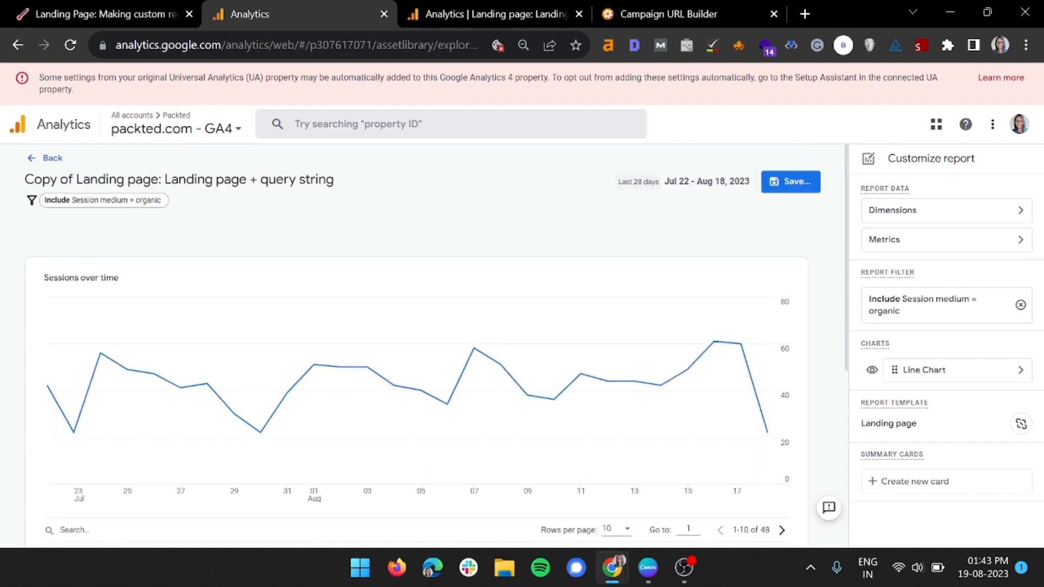
pyautogui.scroll(-5, 435, 348)
pyautogui.scroll(5, 435, 348)
pyautogui.scroll(-5, 434, 348)
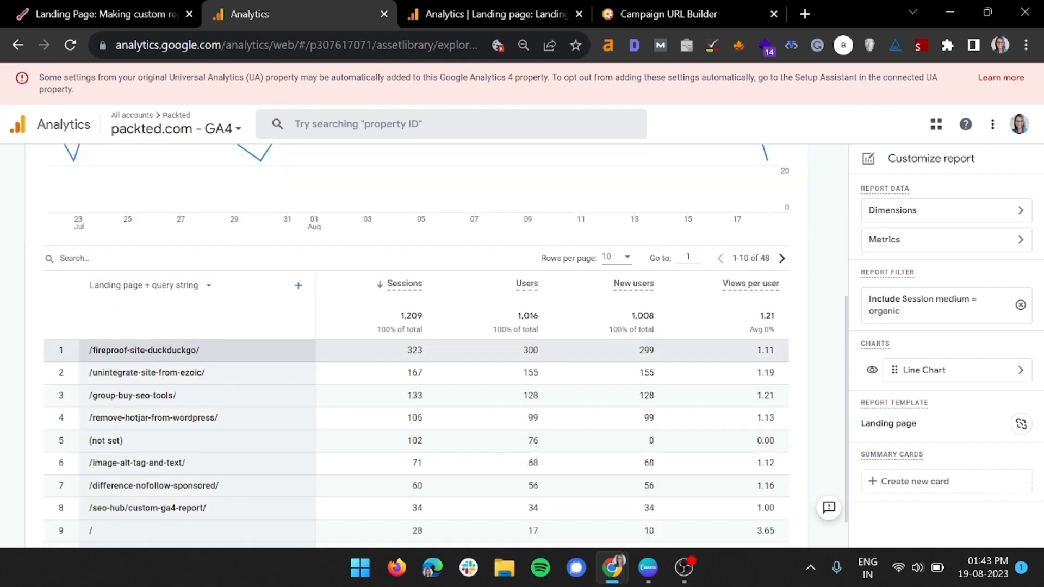
pyautogui.scroll(-1, 381, 413)
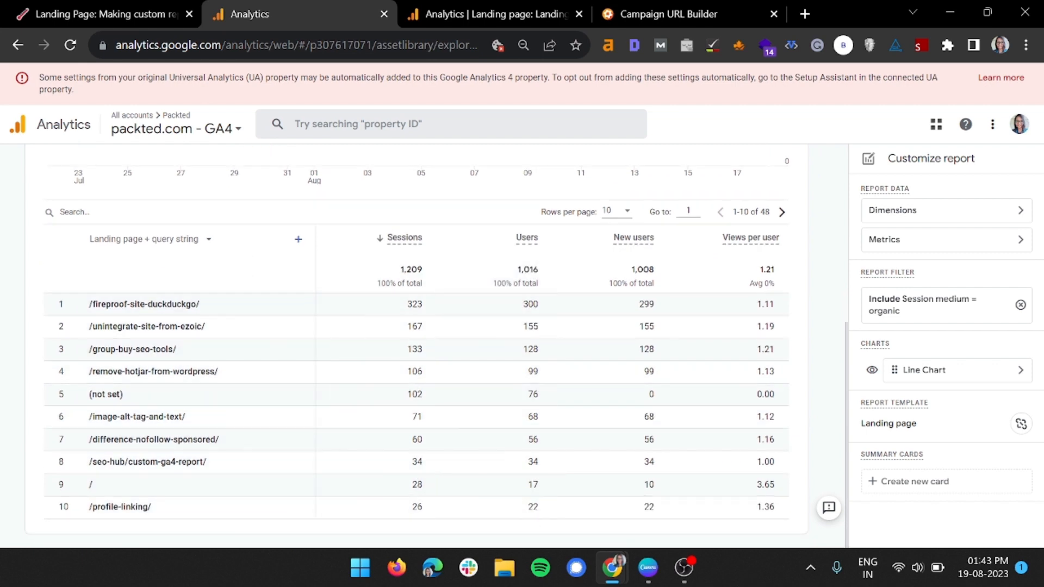
# Make Users the report's sorting metric, move it ahead of Sessions, and apply the changes
pyautogui.click(919, 239)
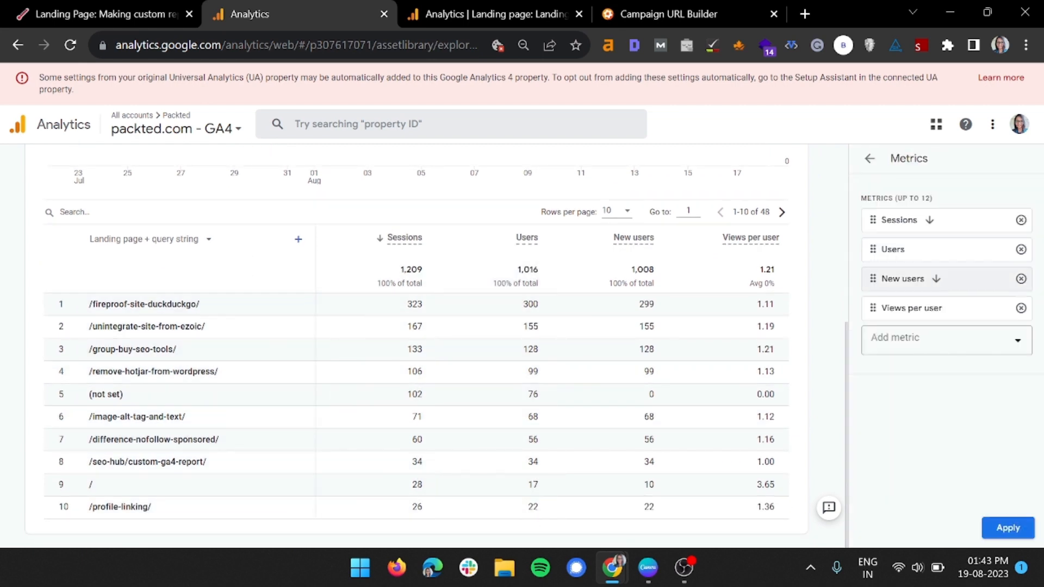
pyautogui.click(960, 250)
pyautogui.click(960, 250)
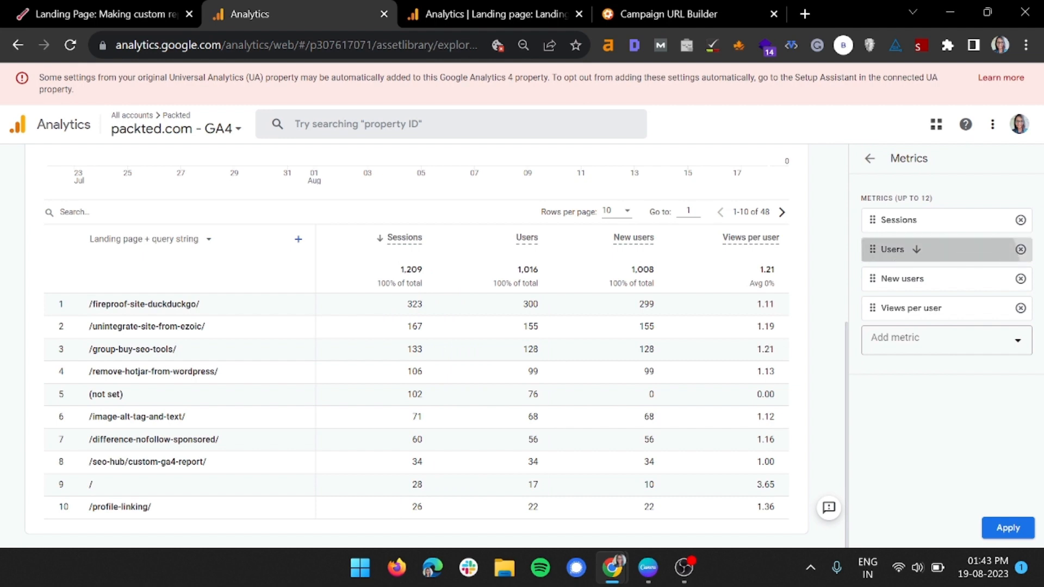
pyautogui.click(873, 250)
pyautogui.moveTo(873, 250); pyautogui.dragTo(873, 221)
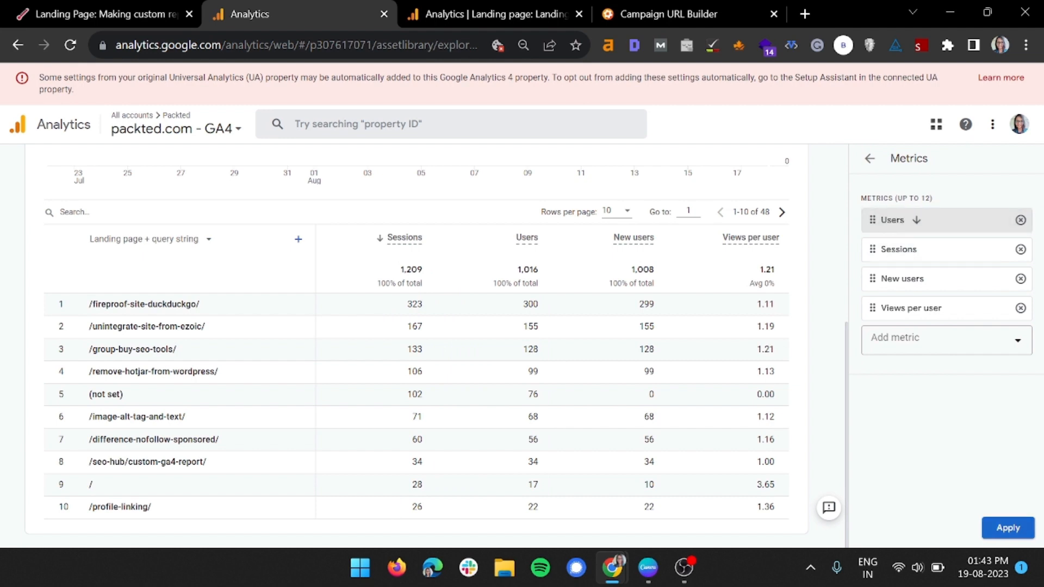
pyautogui.click(1008, 528)
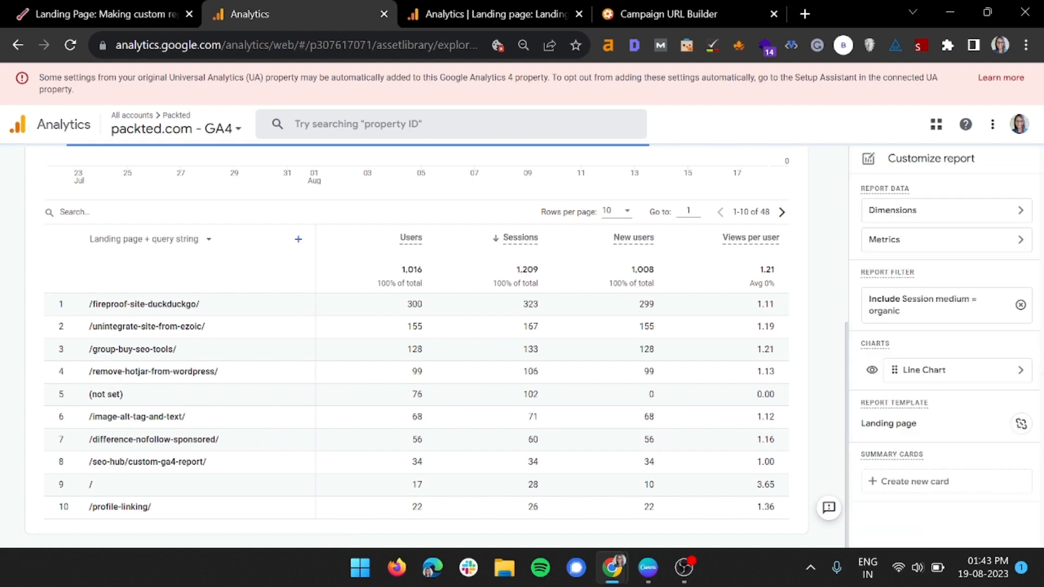
# Break the landing page table down by Session source as a secondary dimension and remove that dimension again
pyautogui.scroll(5, 729, 394)
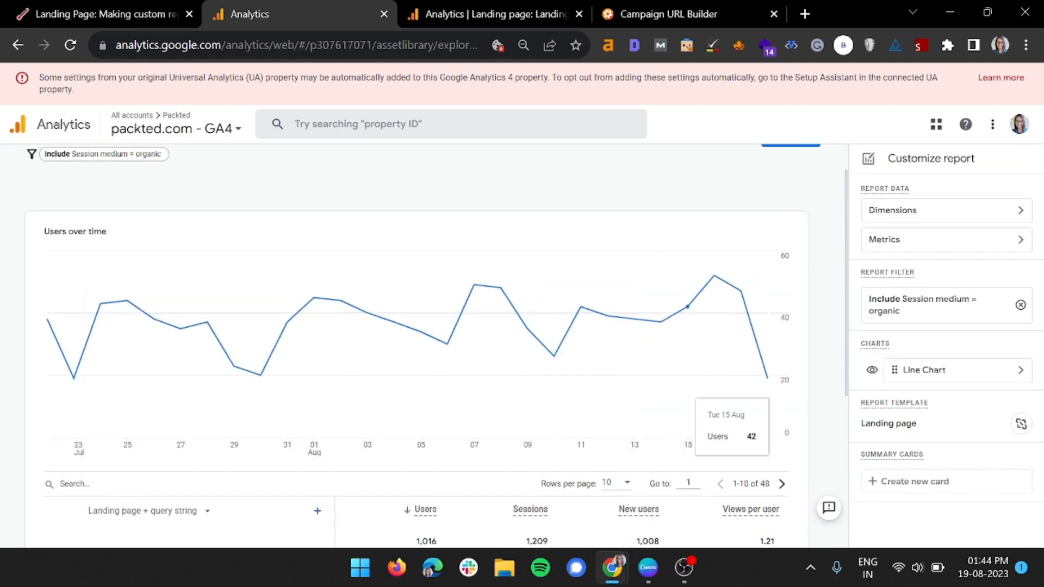
pyautogui.scroll(-5, 185, 332)
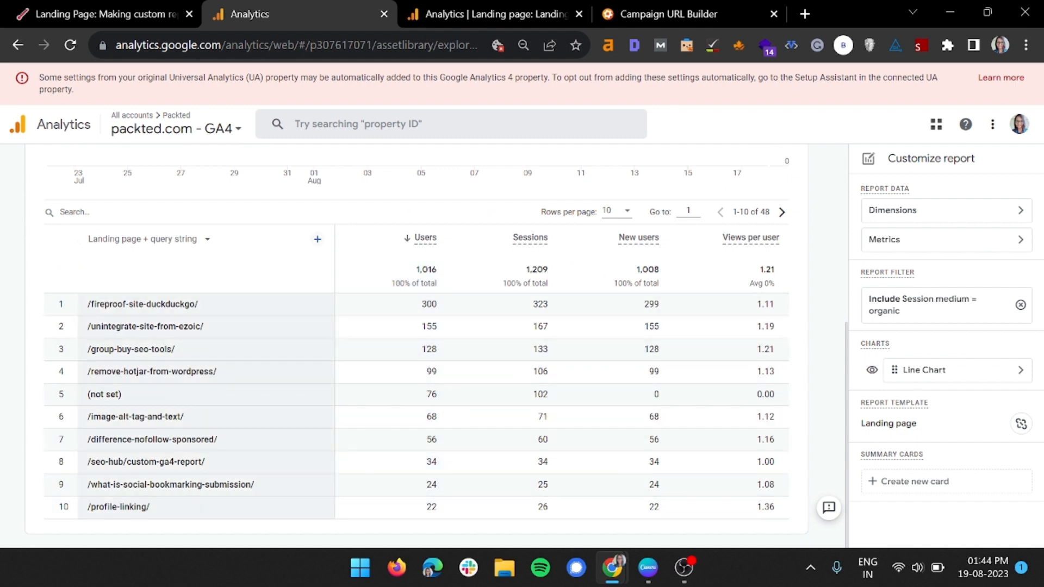
pyautogui.click(317, 239)
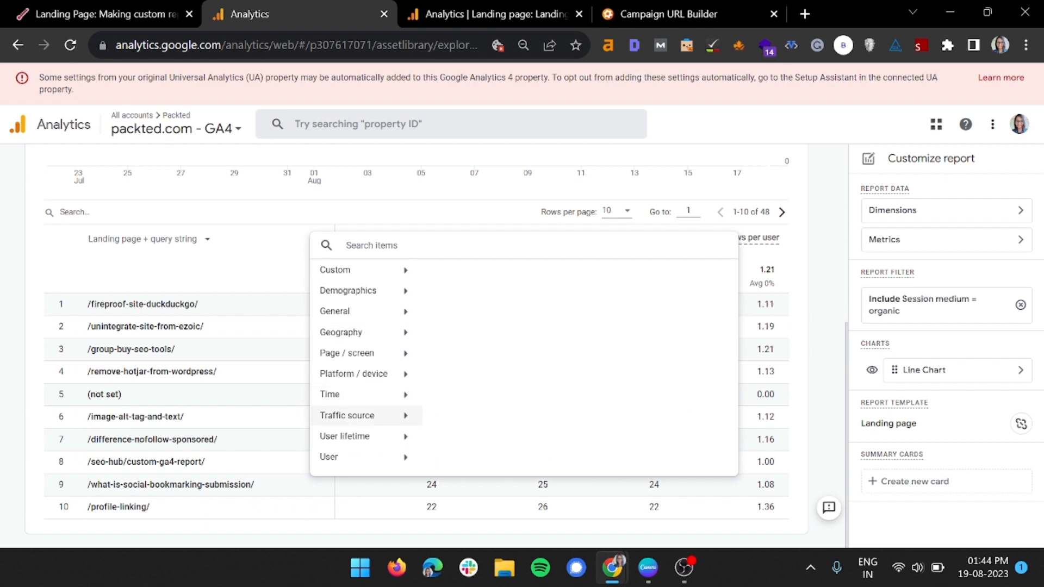
pyautogui.click(348, 416)
pyautogui.scroll(-5, 543, 430)
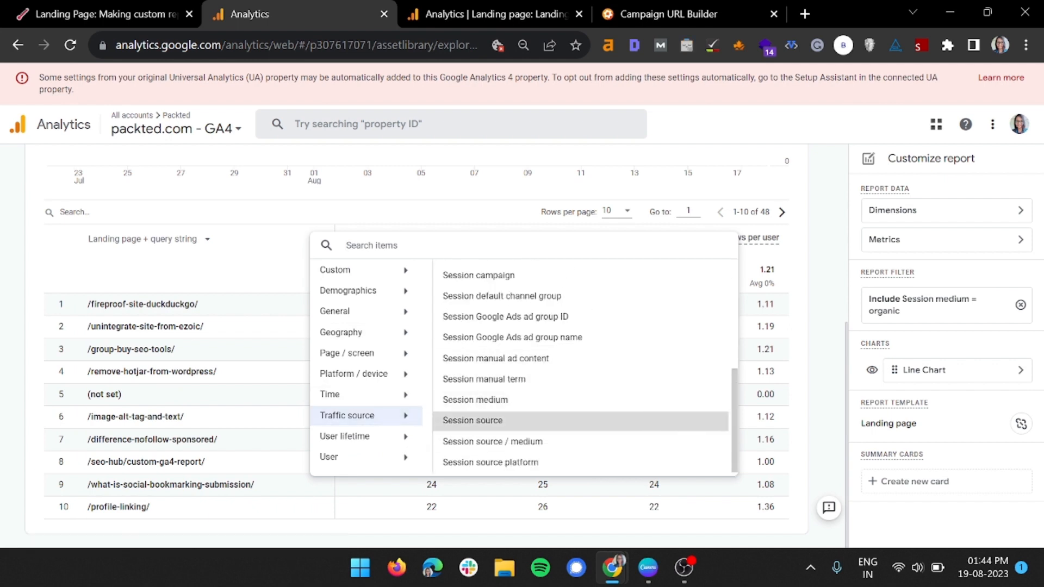
pyautogui.click(473, 420)
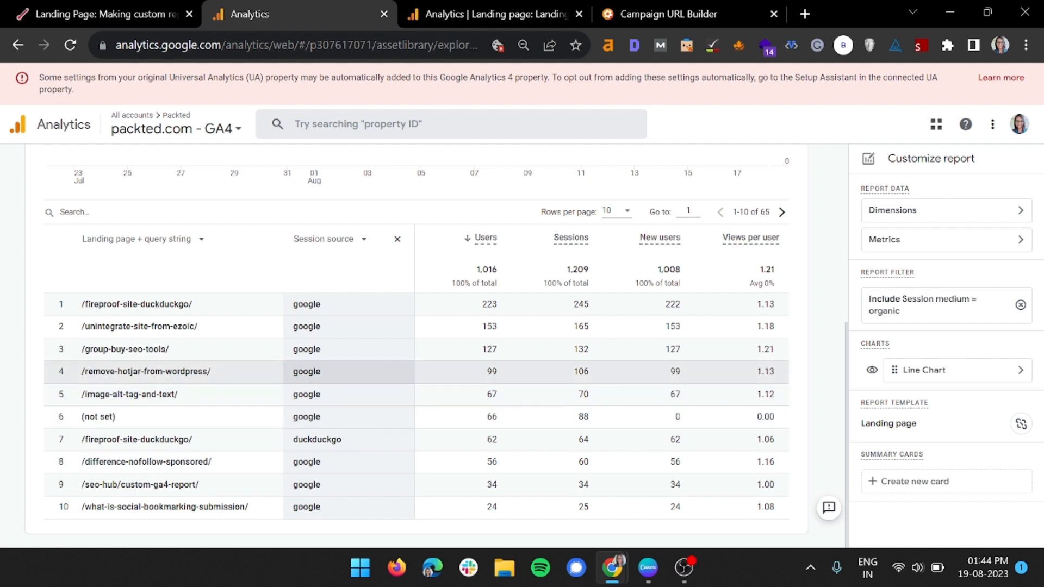
pyautogui.click(397, 239)
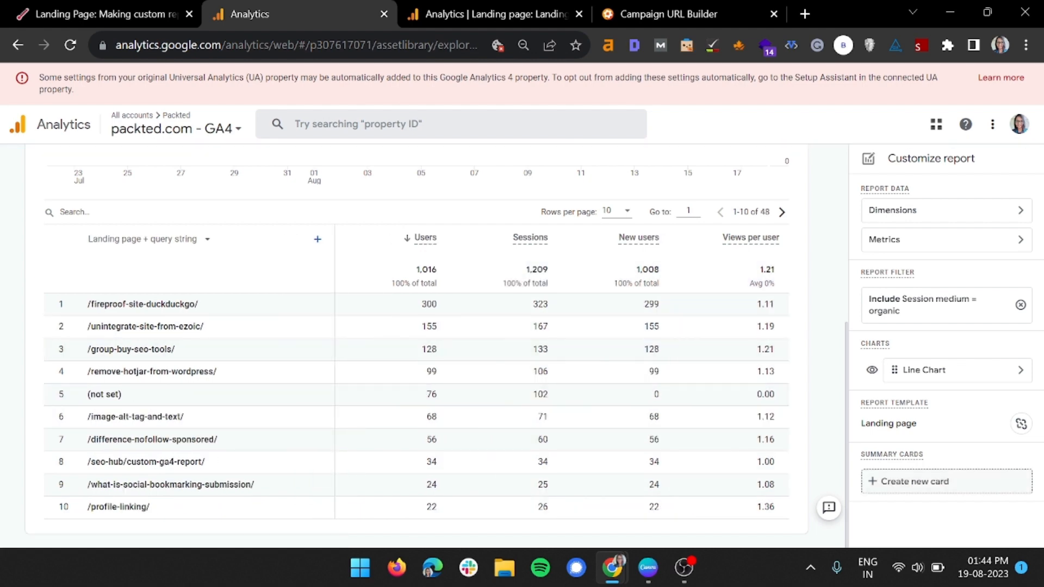
# Start a new summary card with Landing page + query string as its dimension and Users as its metric
pyautogui.click(914, 481)
pyautogui.click(256, 155)
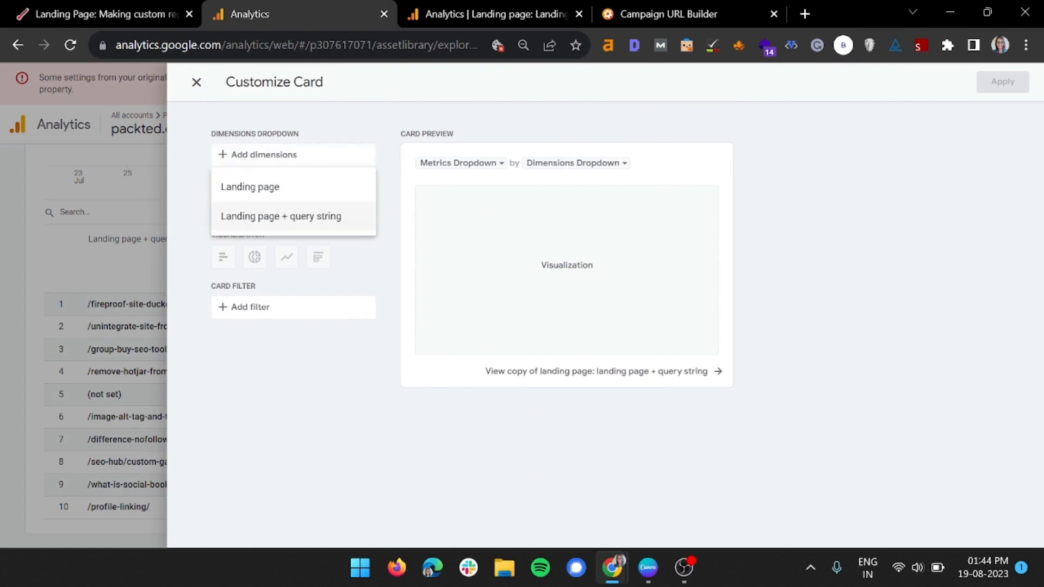
pyautogui.click(280, 216)
pyautogui.click(256, 234)
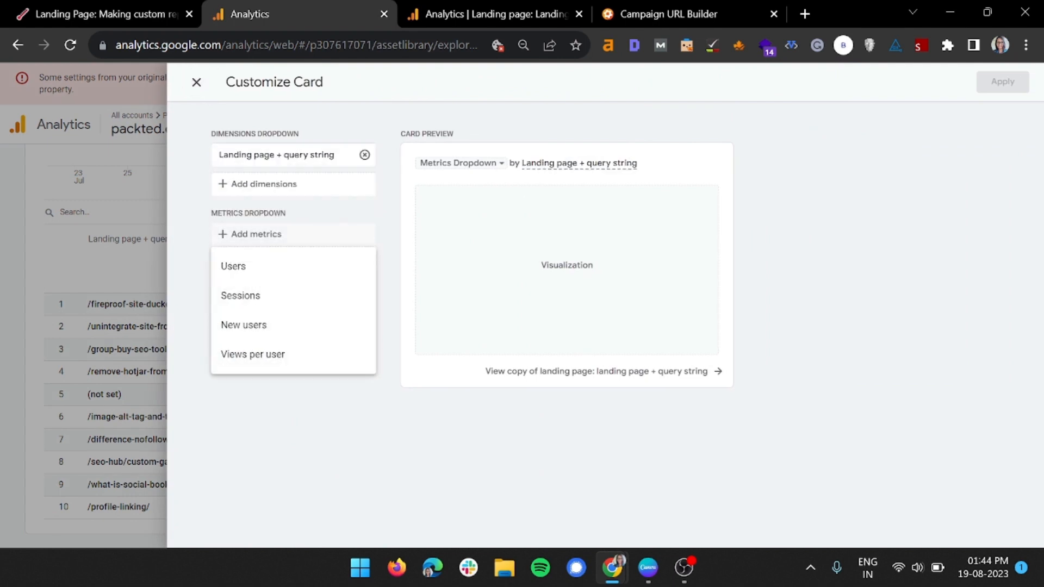
pyautogui.click(239, 266)
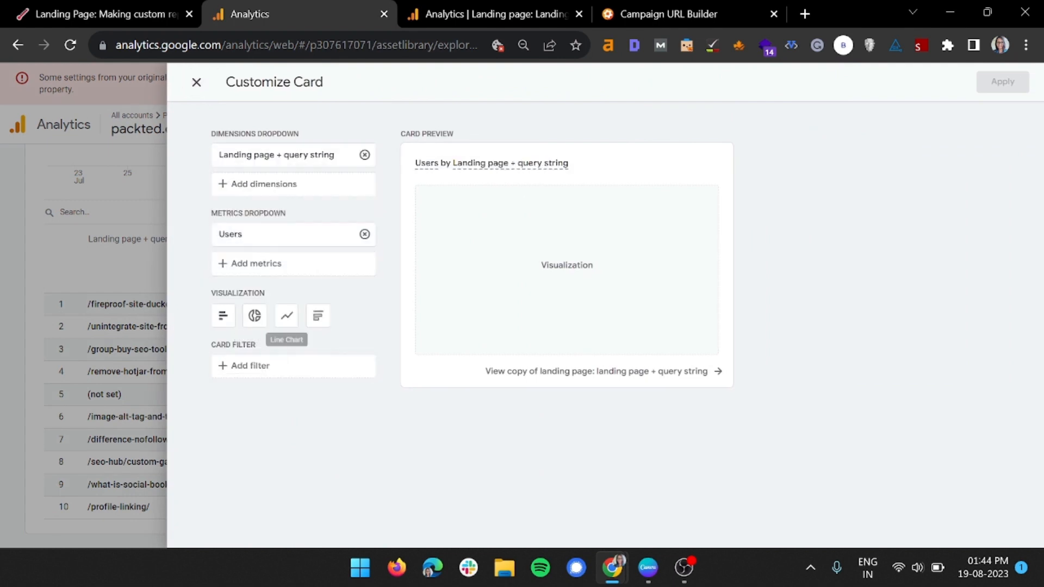
# Show the card as a line chart, filter it to Session medium exactly matches organic, and apply the card
pyautogui.click(286, 316)
pyautogui.click(250, 365)
pyautogui.click(288, 427)
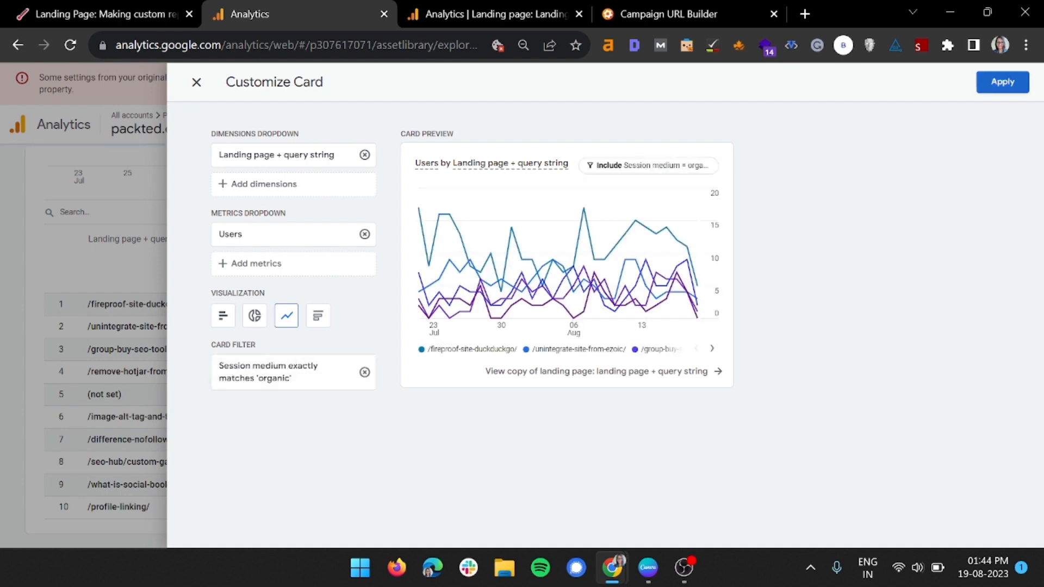
pyautogui.click(1002, 81)
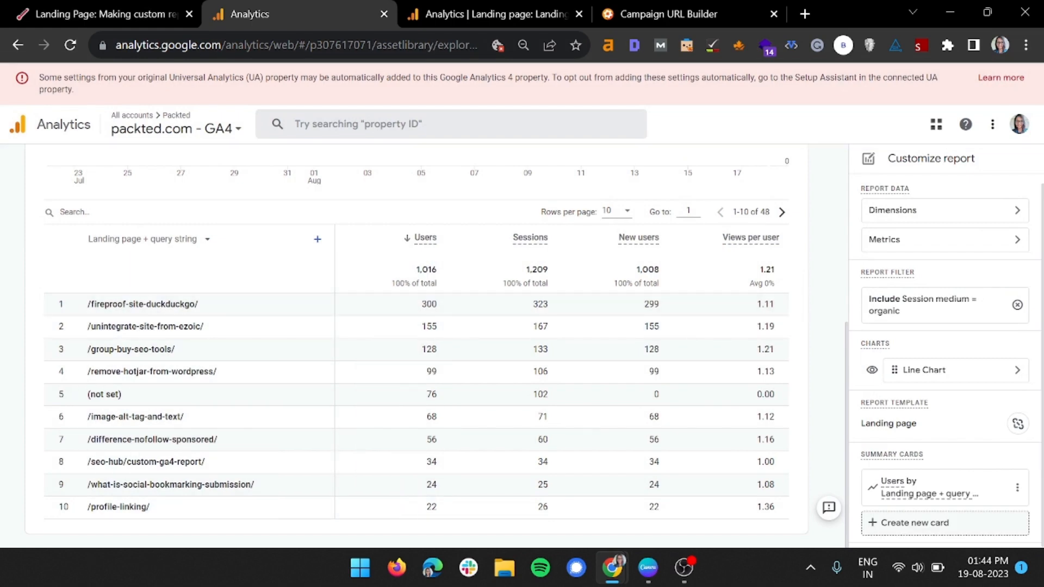
pyautogui.scroll(5, 685, 441)
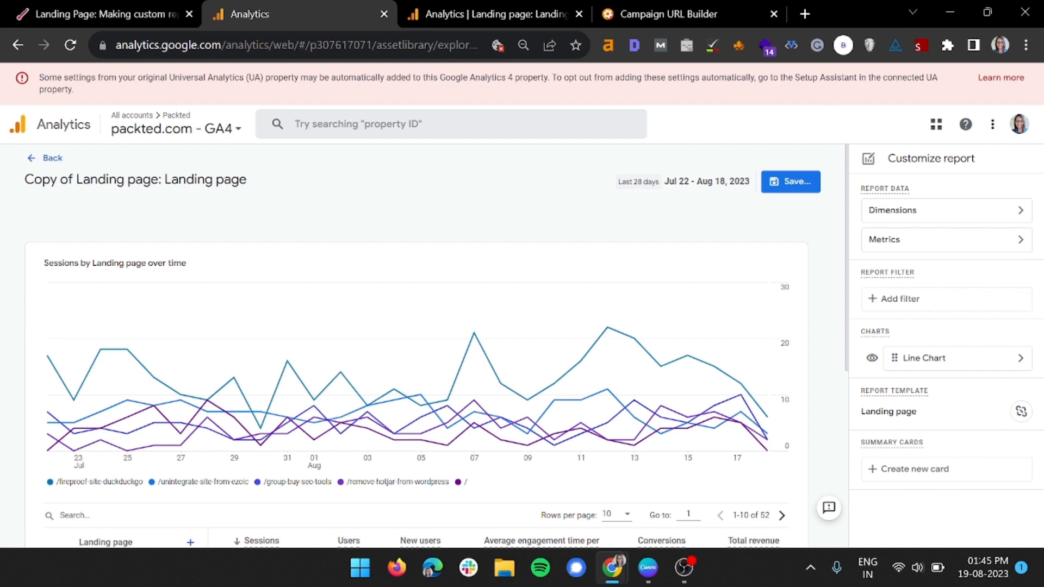
# Build a report filter condition on the Landing page copy where Session medium exactly matches organic
pyautogui.click(900, 298)
pyautogui.click(946, 246)
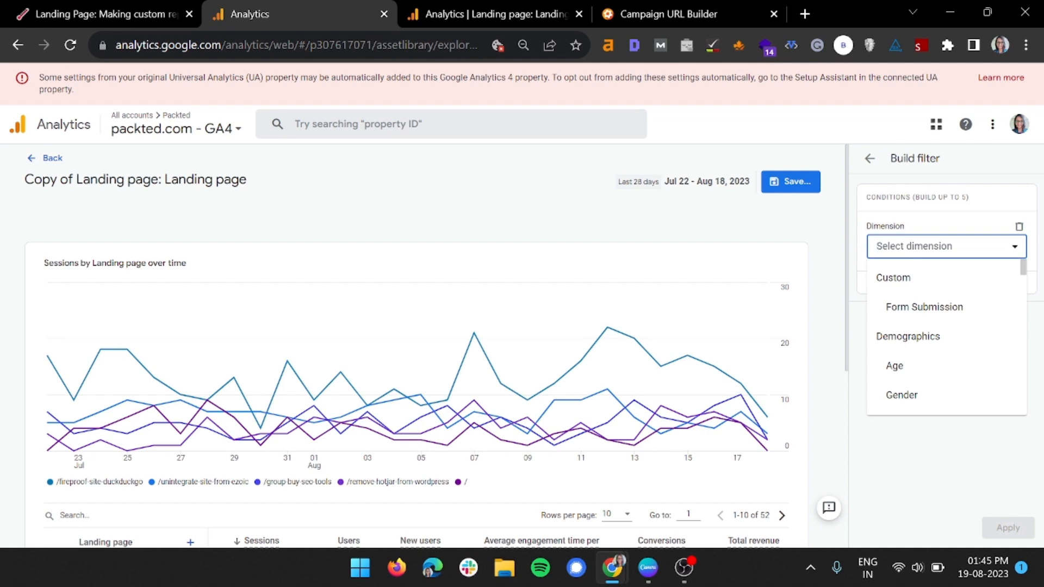
pyautogui.write('medu')
pyautogui.press('BackSpace')
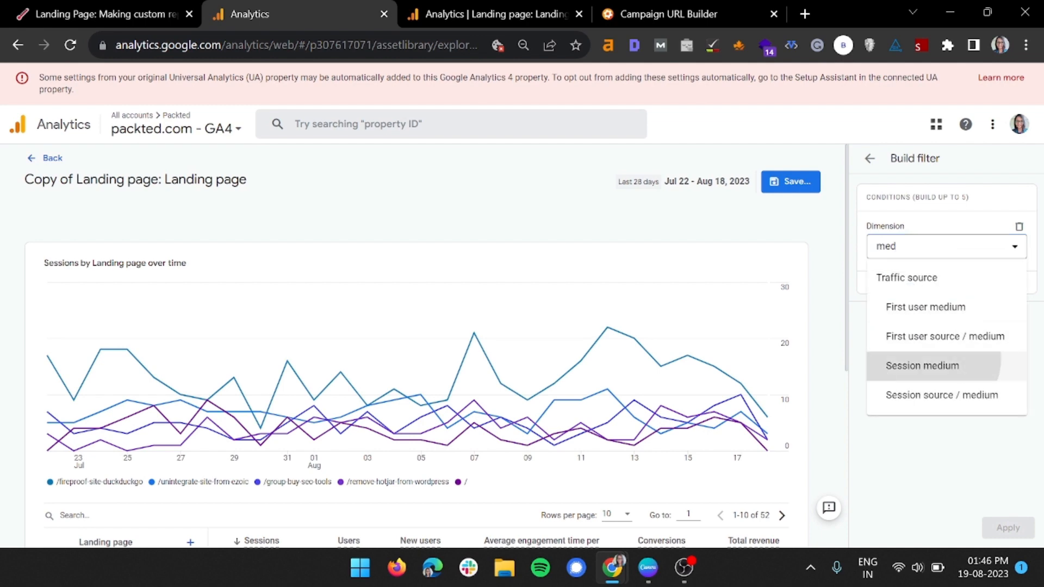
pyautogui.click(923, 366)
pyautogui.click(912, 322)
pyautogui.click(925, 332)
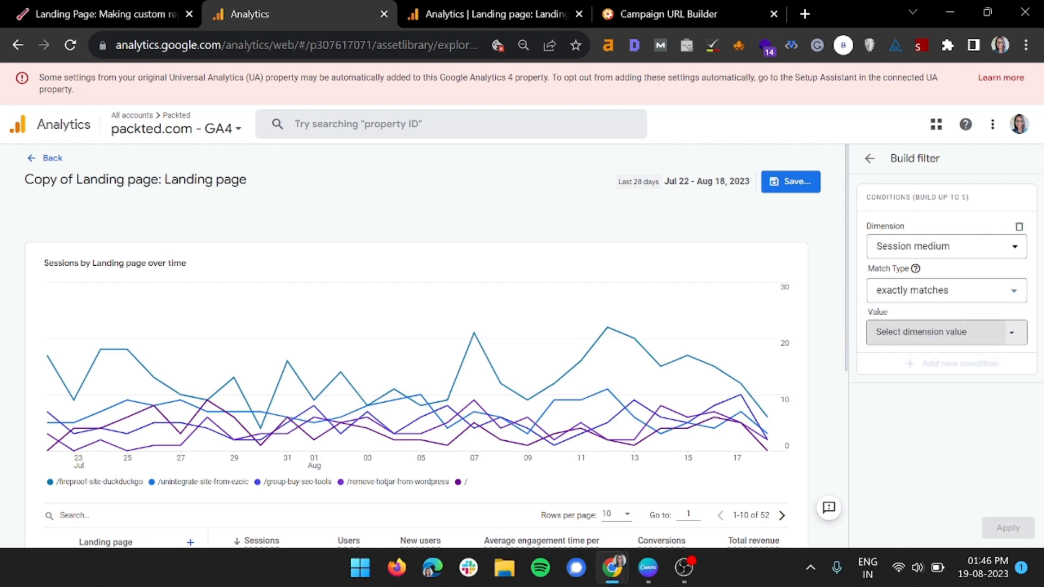
pyautogui.click(903, 392)
pyautogui.click(919, 525)
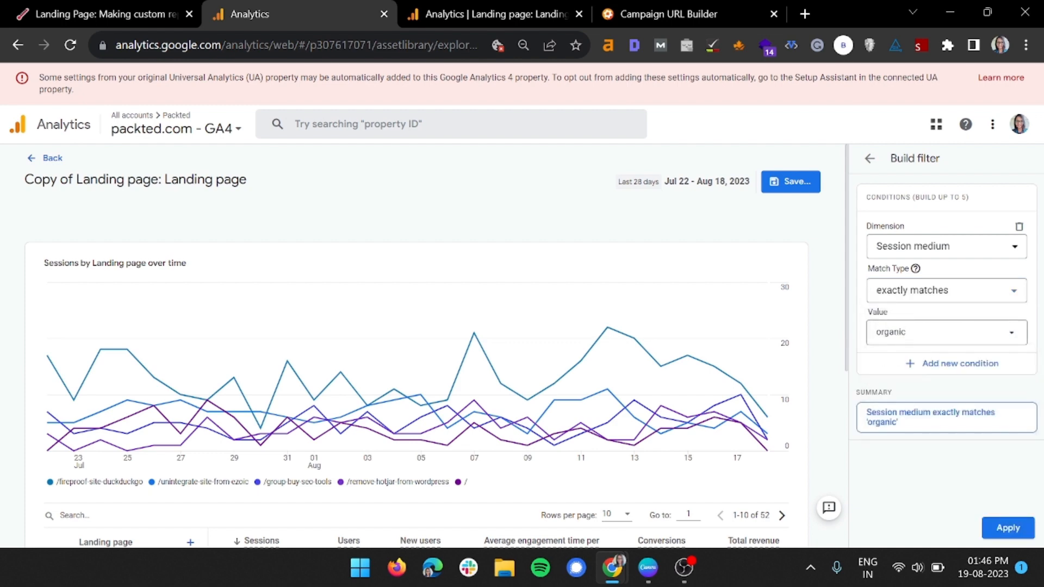
# Add a second filter condition on Session source with the match type does not exactly match
pyautogui.click(951, 363)
pyautogui.click(944, 402)
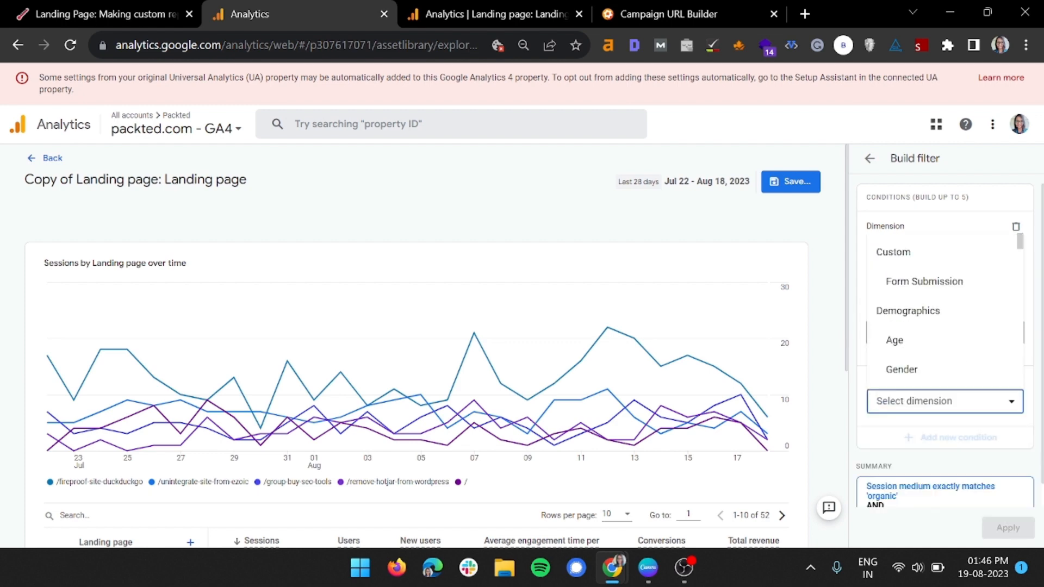
pyautogui.write('sess')
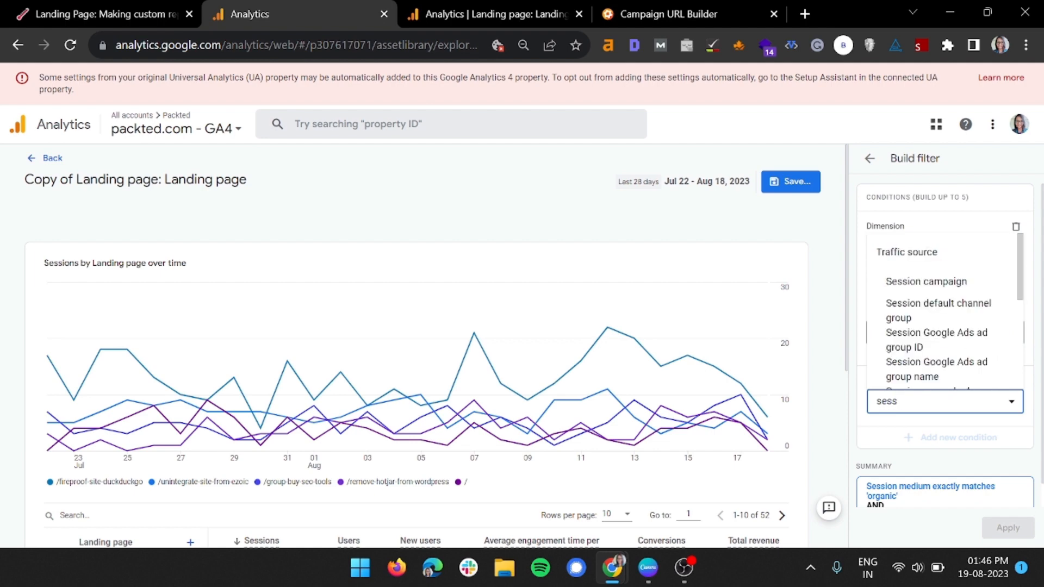
pyautogui.write('ion s')
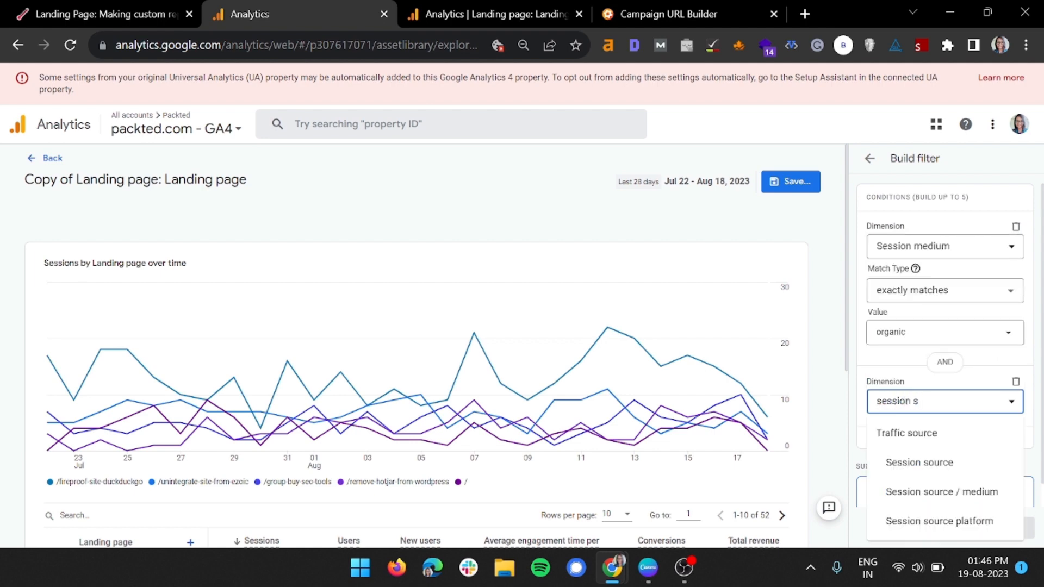
pyautogui.click(919, 462)
pyautogui.click(944, 445)
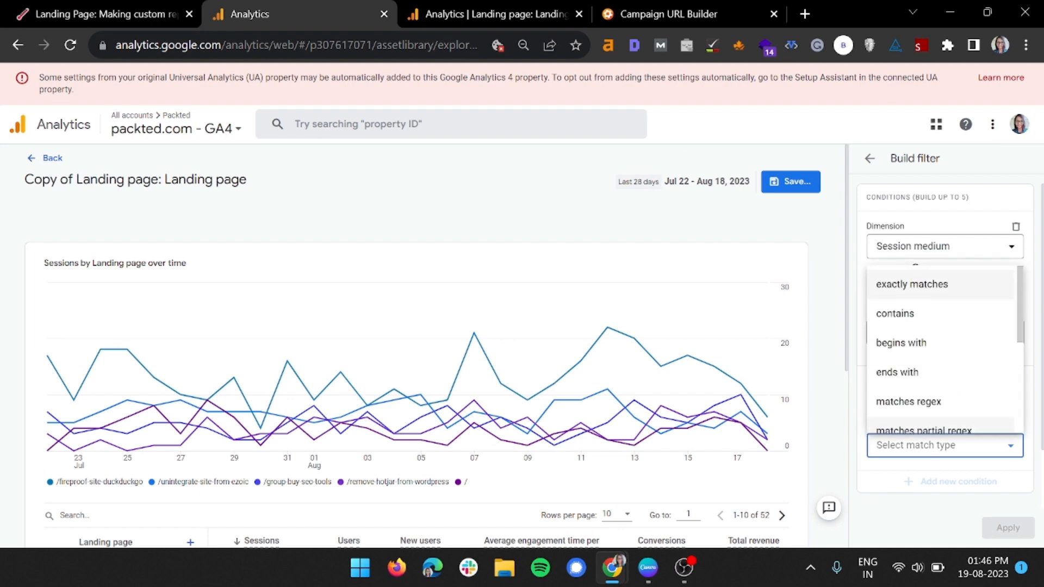
pyautogui.scroll(-5, 941, 350)
pyautogui.click(927, 272)
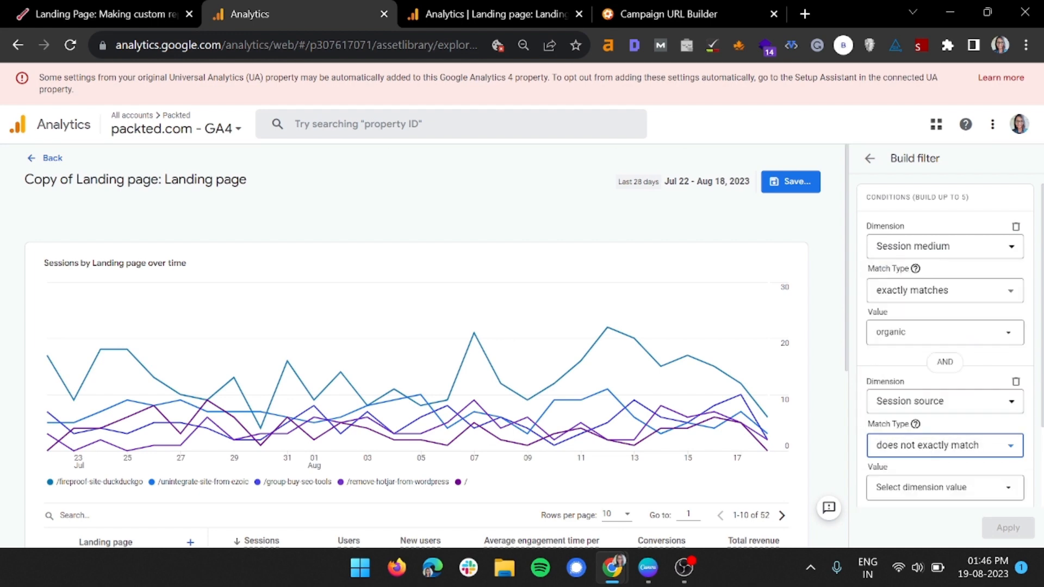
# Choose google as the session source to exclude and apply the filter to the report
pyautogui.scroll(-2, 945, 478)
pyautogui.click(945, 382)
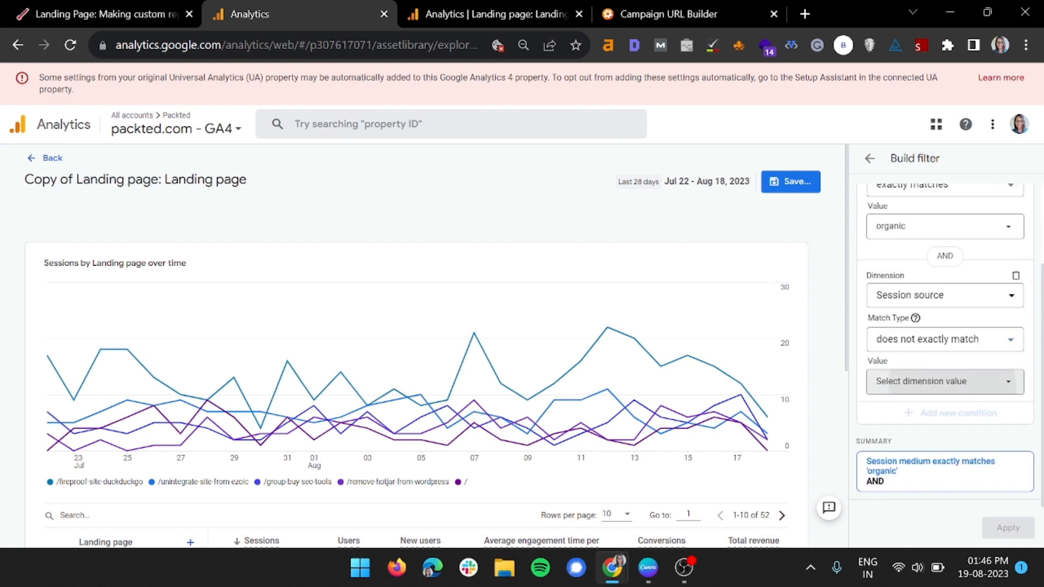
pyautogui.click(916, 441)
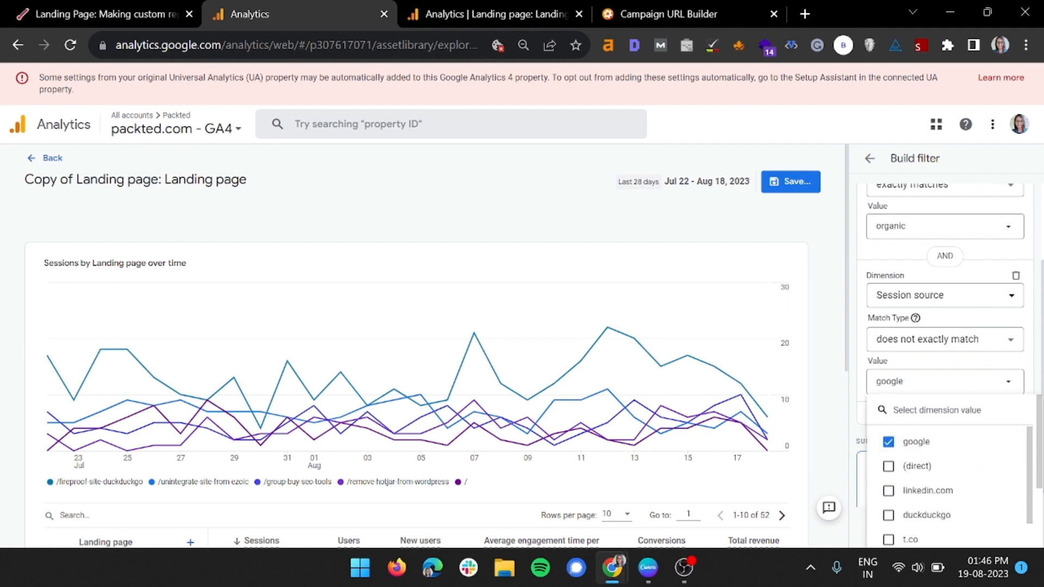
pyautogui.click(945, 361)
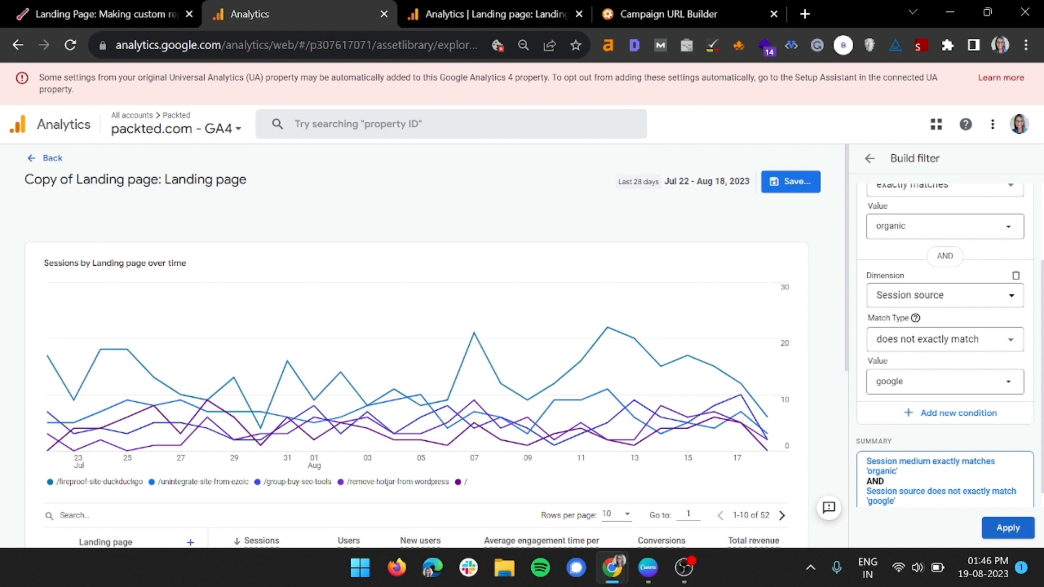
pyautogui.click(1008, 527)
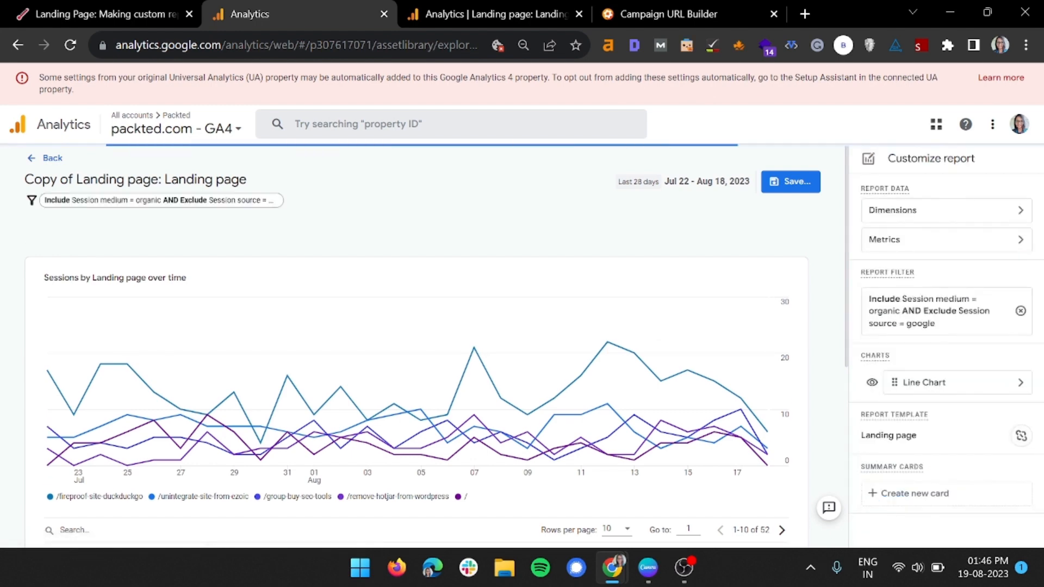
# Add Session source as a secondary dimension to the filtered landing page table
pyautogui.scroll(-3, 420, 408)
pyautogui.scroll(-2, 421, 381)
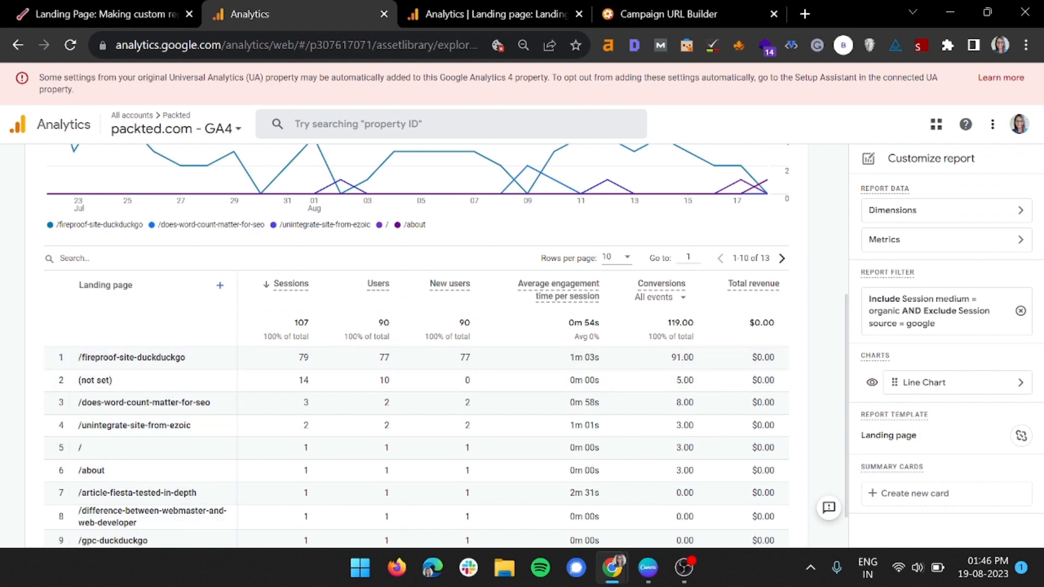
pyautogui.scroll(-1, 421, 380)
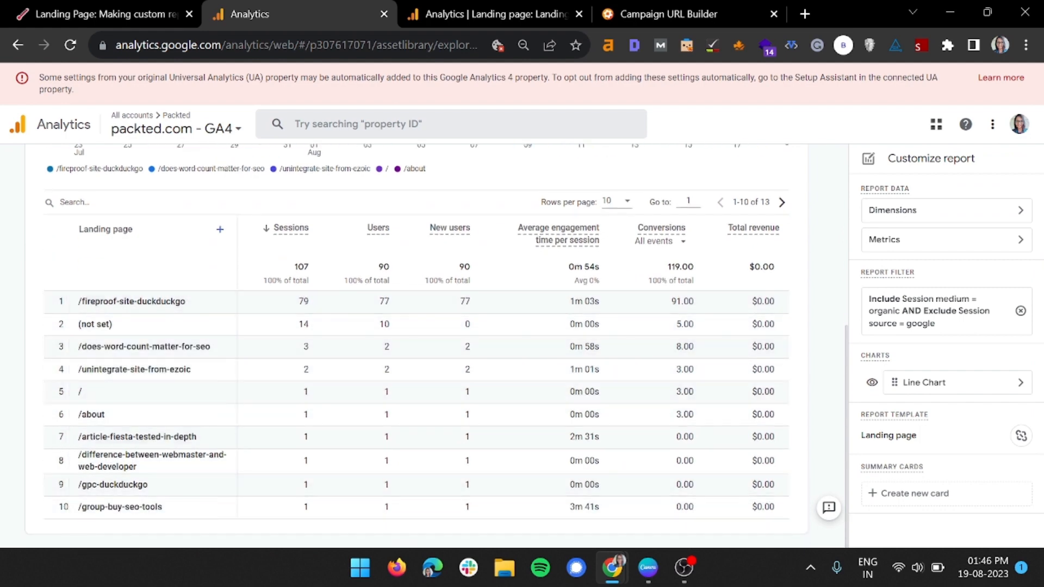
pyautogui.scroll(4, 420, 348)
pyautogui.scroll(-4, 420, 348)
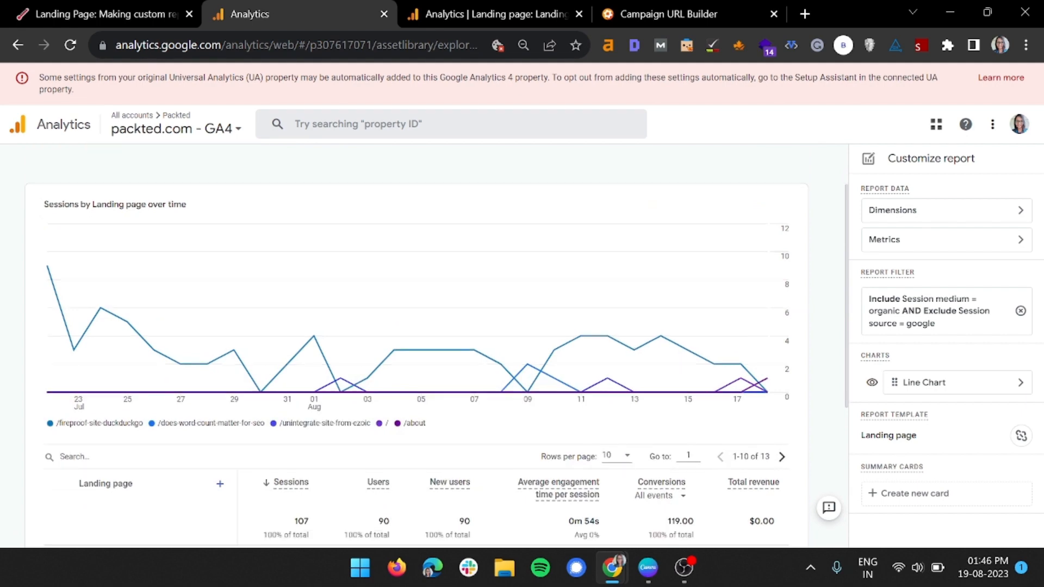
pyautogui.click(220, 285)
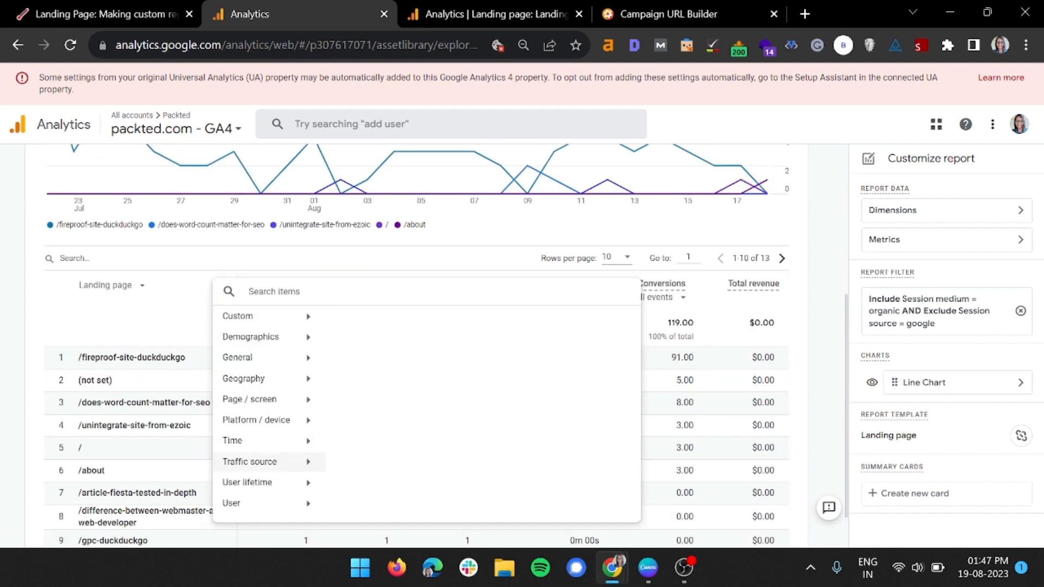
pyautogui.click(261, 462)
pyautogui.scroll(-4, 413, 463)
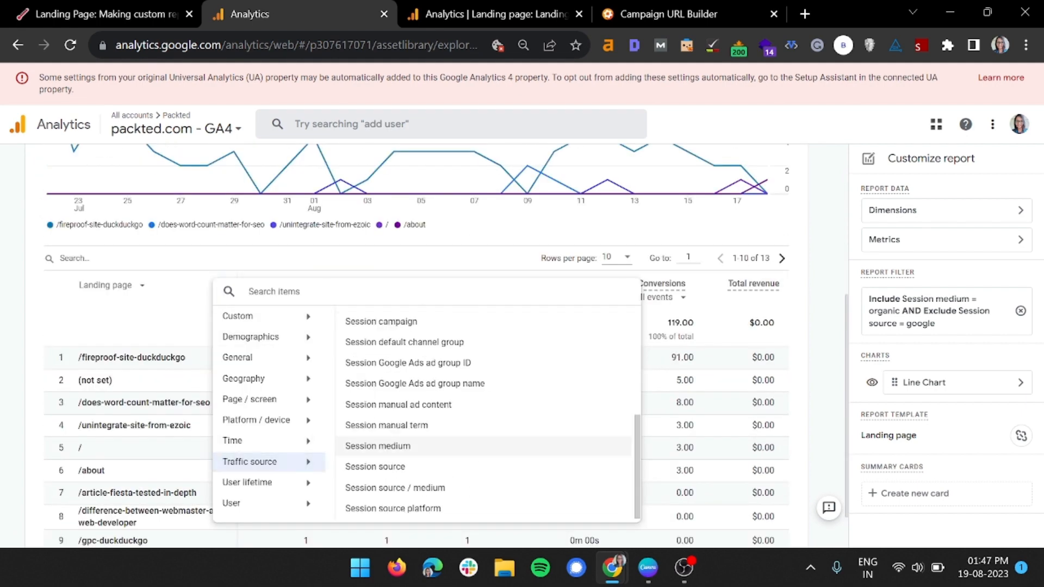
pyautogui.click(381, 466)
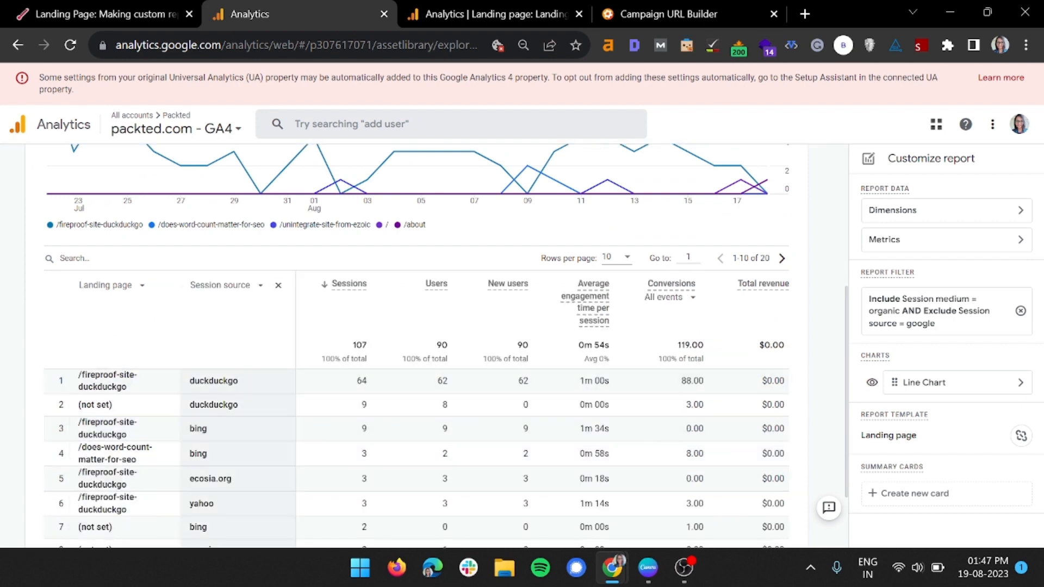
# Examine which non-Google session sources bring organic traffic to each landing page, along with the line chart
pyautogui.scroll(-2, 413, 326)
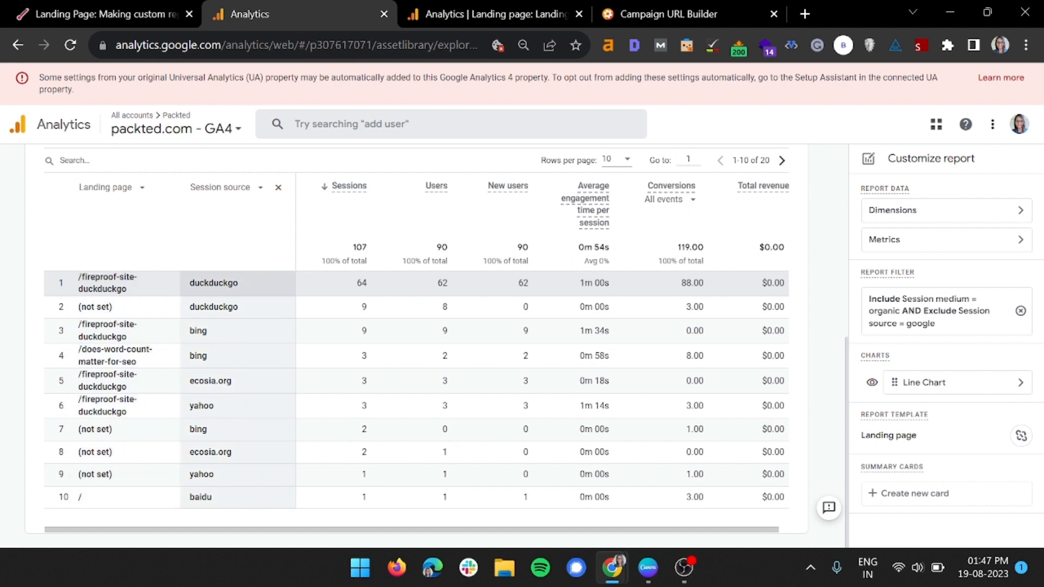
pyautogui.doubleClick(213, 284)
pyautogui.click(213, 283)
pyautogui.scroll(5, 413, 354)
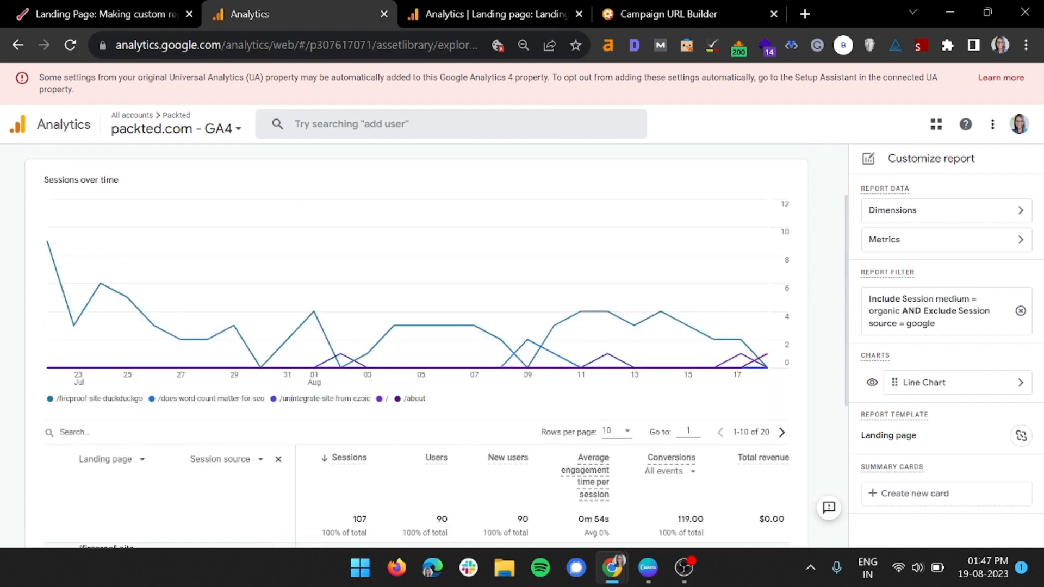
pyautogui.scroll(-5, 413, 353)
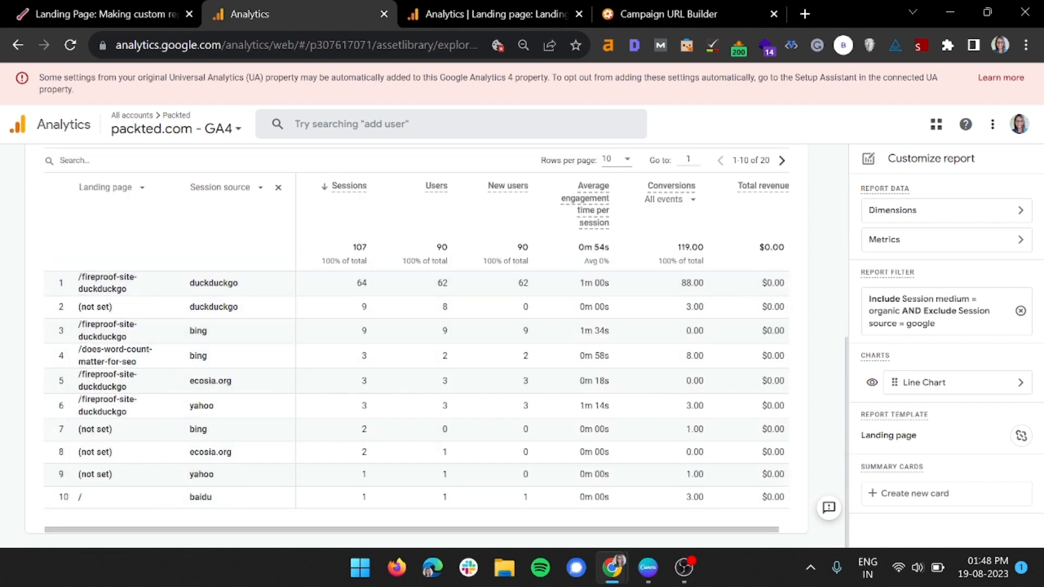
pyautogui.scroll(6, 416, 348)
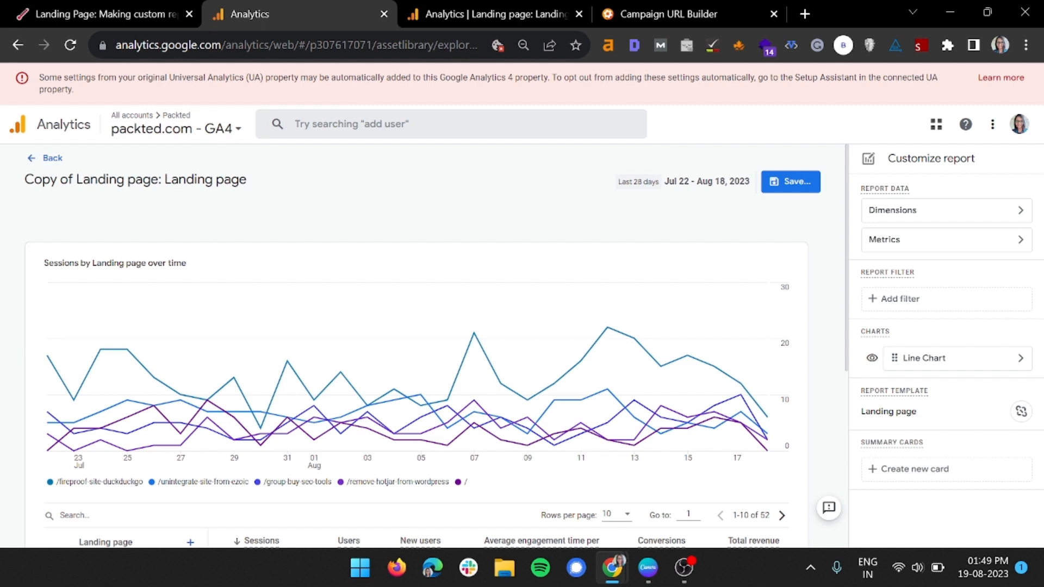
# Add a report filter where Session medium exactly matches referral
pyautogui.click(946, 298)
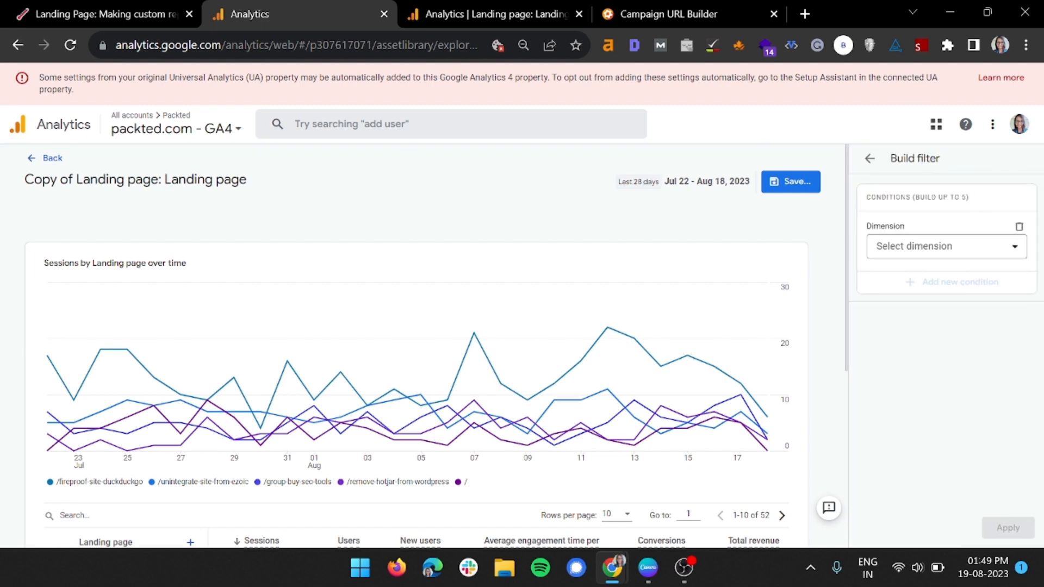
pyautogui.click(947, 246)
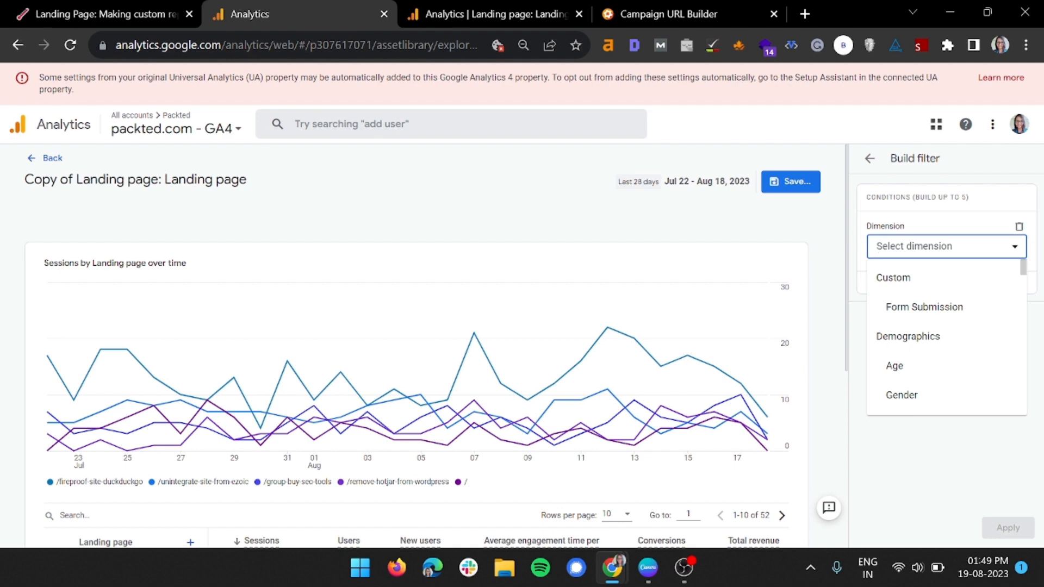
pyautogui.write('mediu')
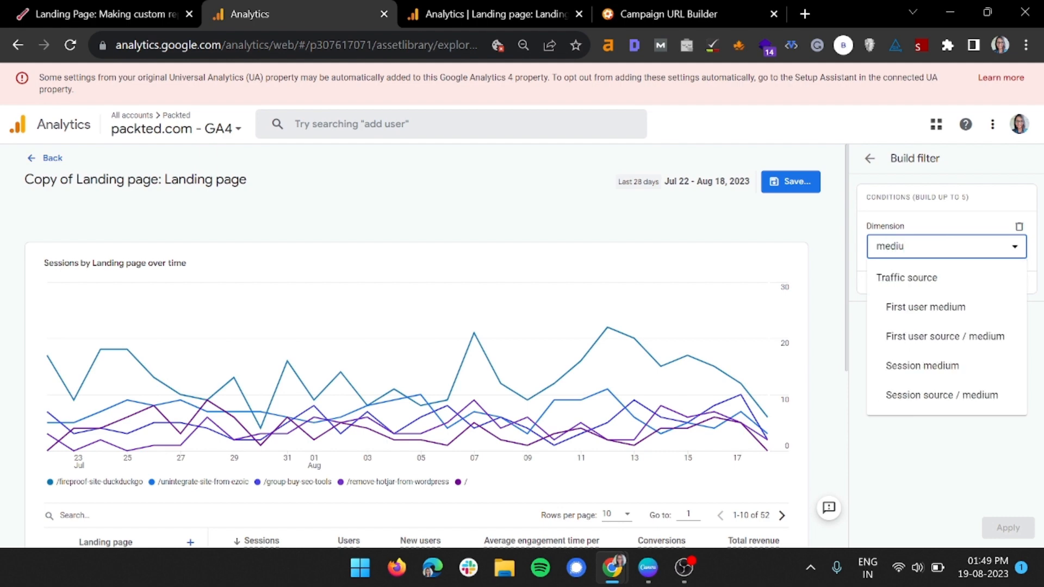
pyautogui.click(922, 366)
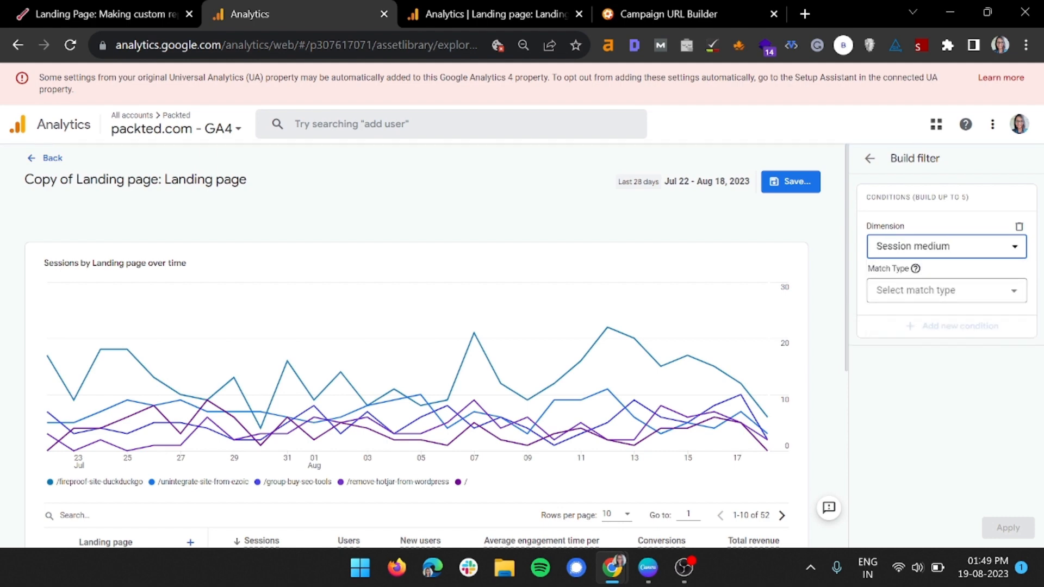
pyautogui.click(946, 291)
pyautogui.click(913, 320)
pyautogui.click(946, 331)
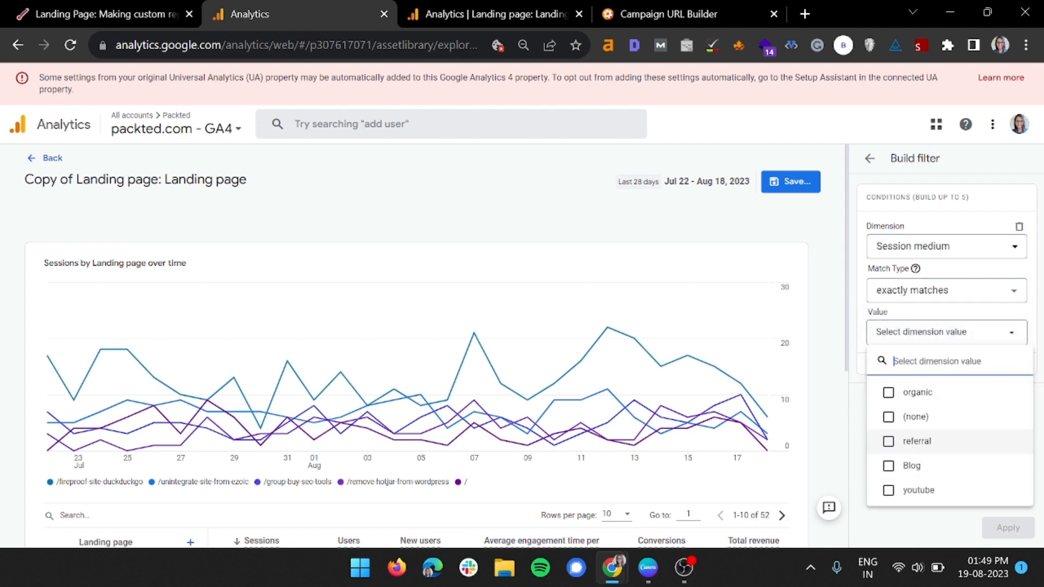
pyautogui.click(917, 441)
pyautogui.click(919, 526)
# Add a second filter condition on Country with the match type exactly matches
pyautogui.click(939, 364)
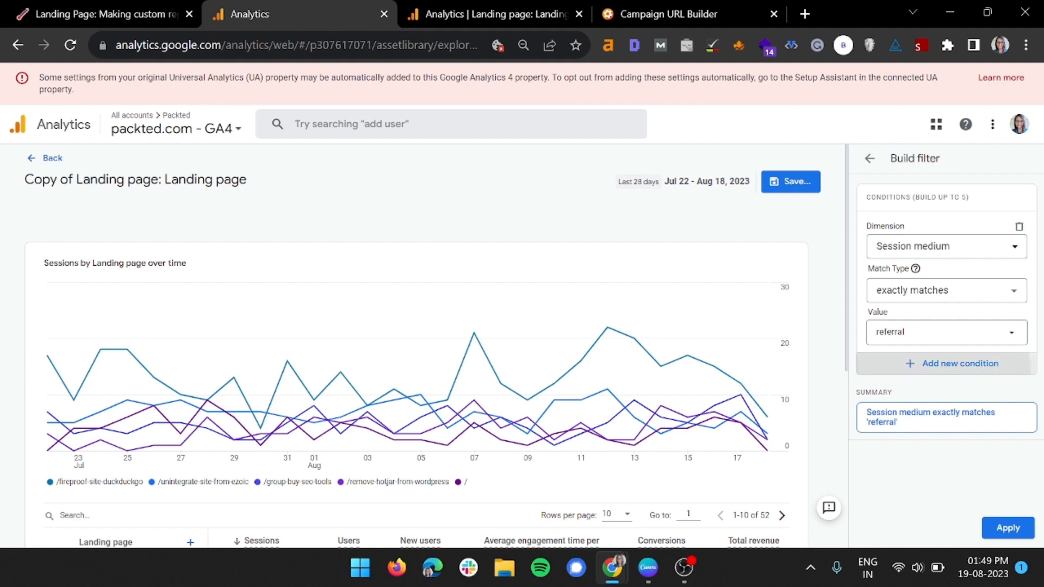
pyautogui.write('co')
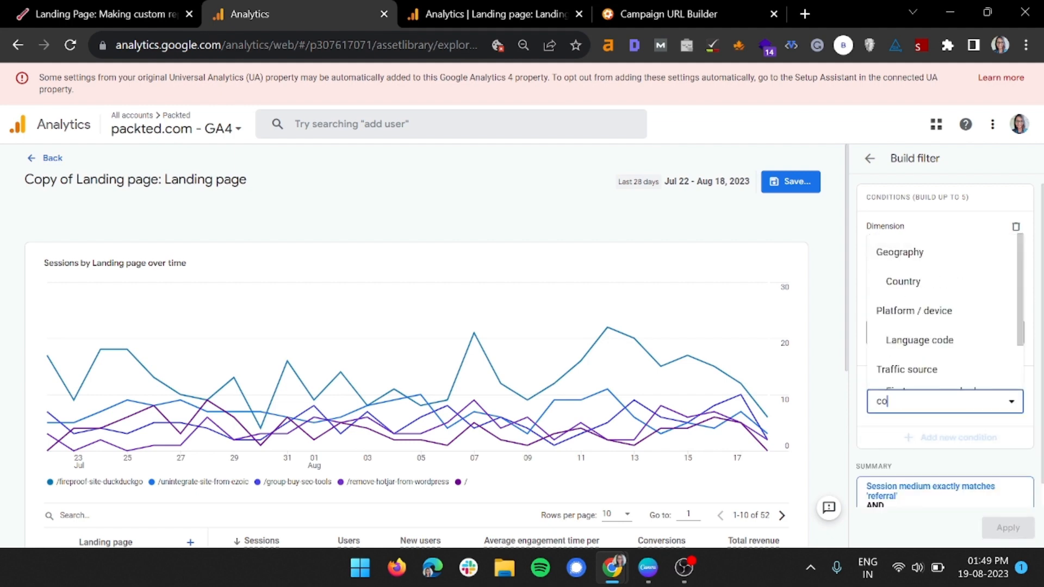
pyautogui.write('unt')
pyautogui.click(917, 461)
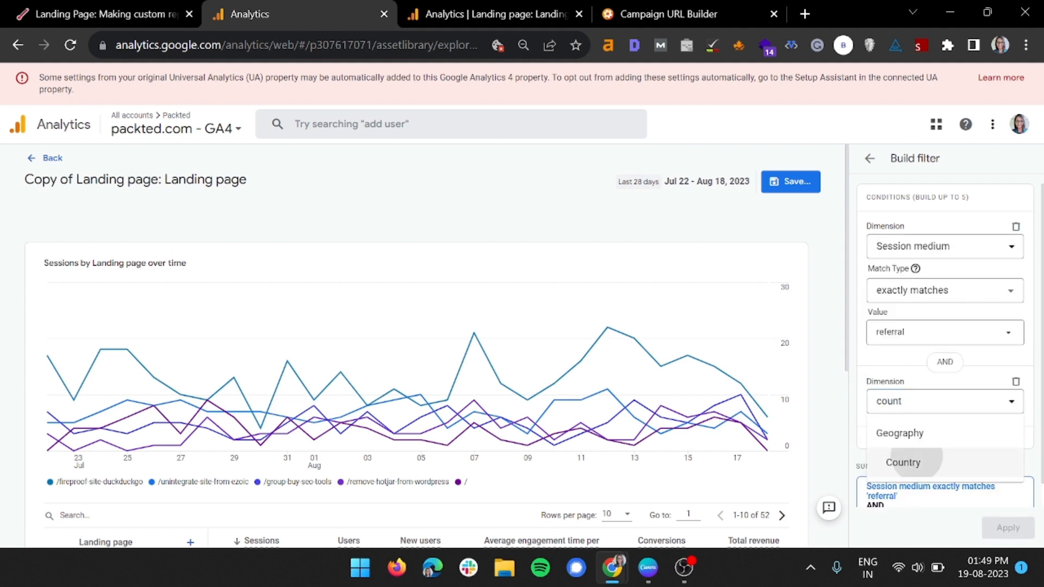
pyautogui.scroll(-2, 916, 461)
pyautogui.click(927, 377)
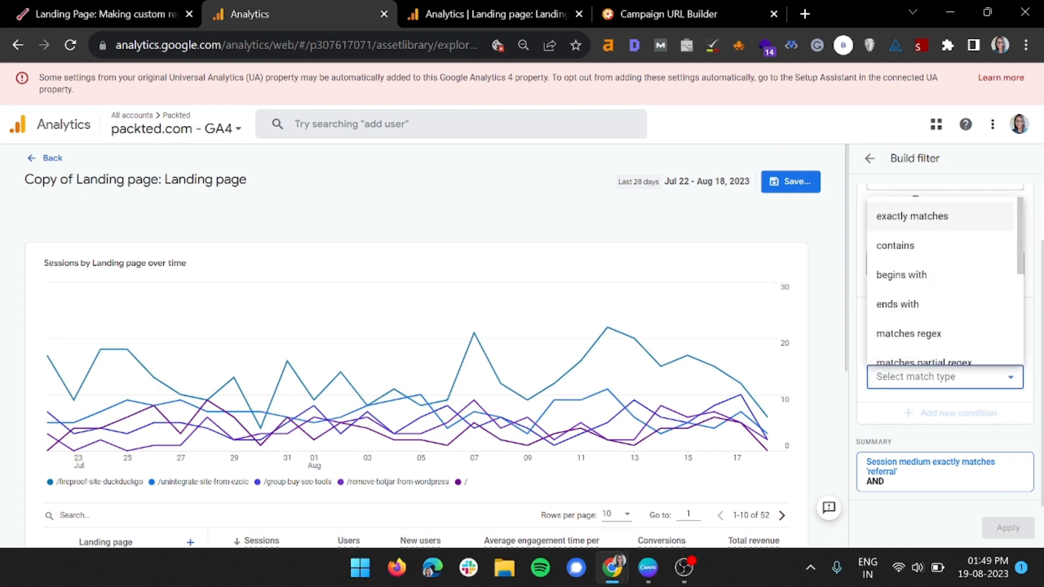
pyautogui.click(919, 216)
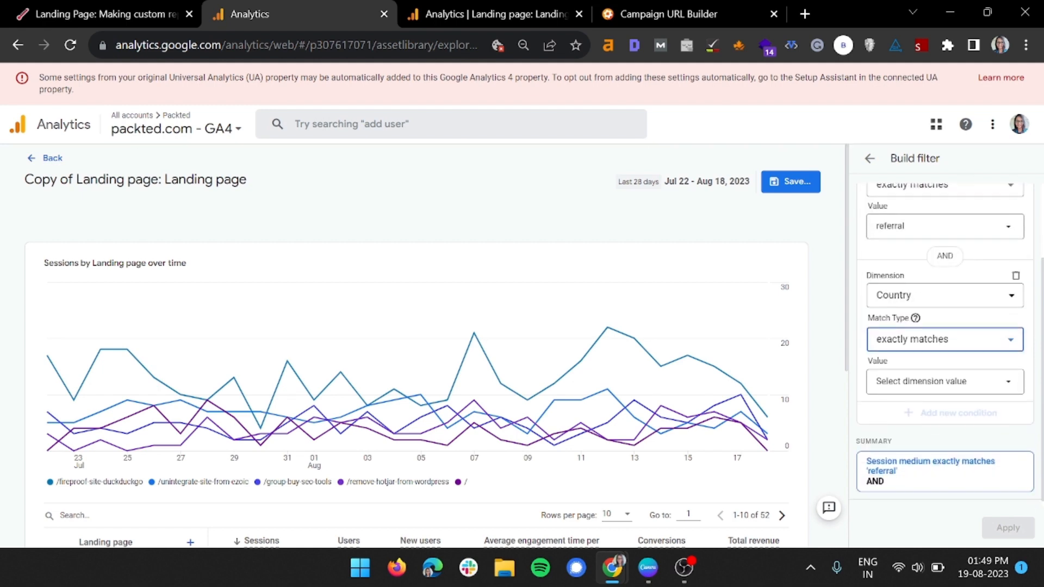
# Choose United States as the country value and apply the filter to the report
pyautogui.click(942, 382)
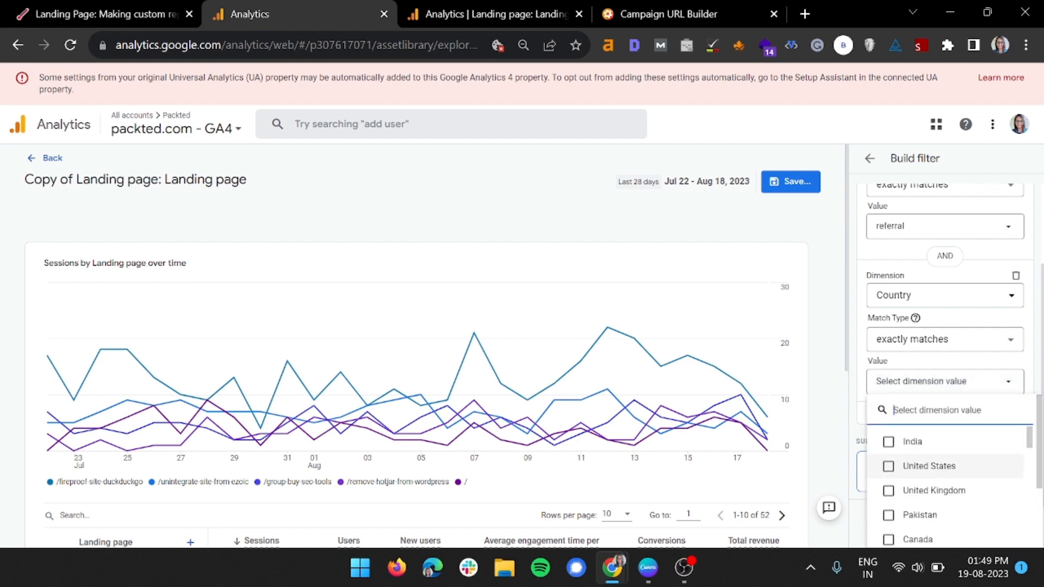
pyautogui.click(929, 466)
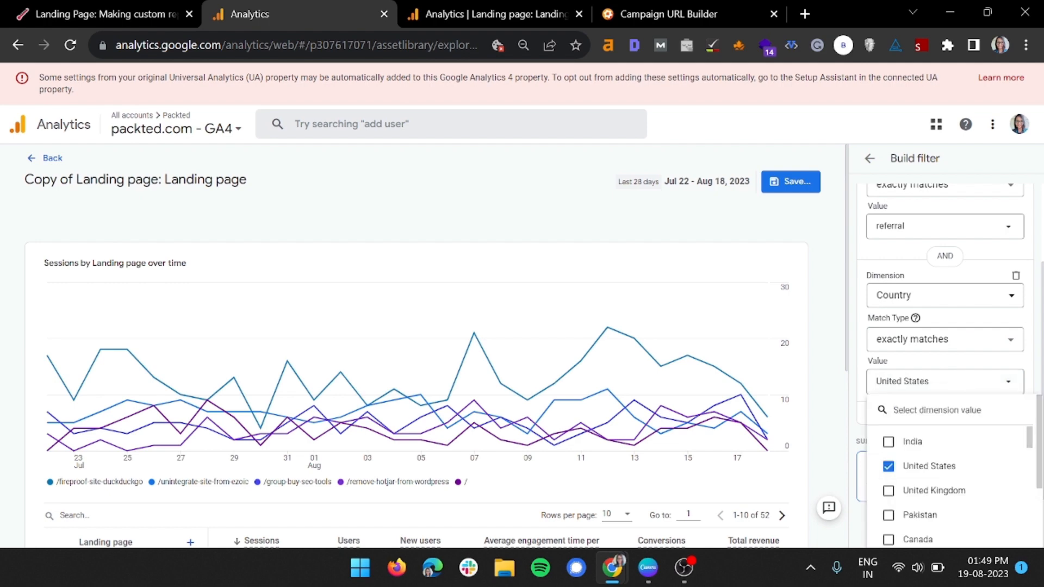
pyautogui.press('Escape')
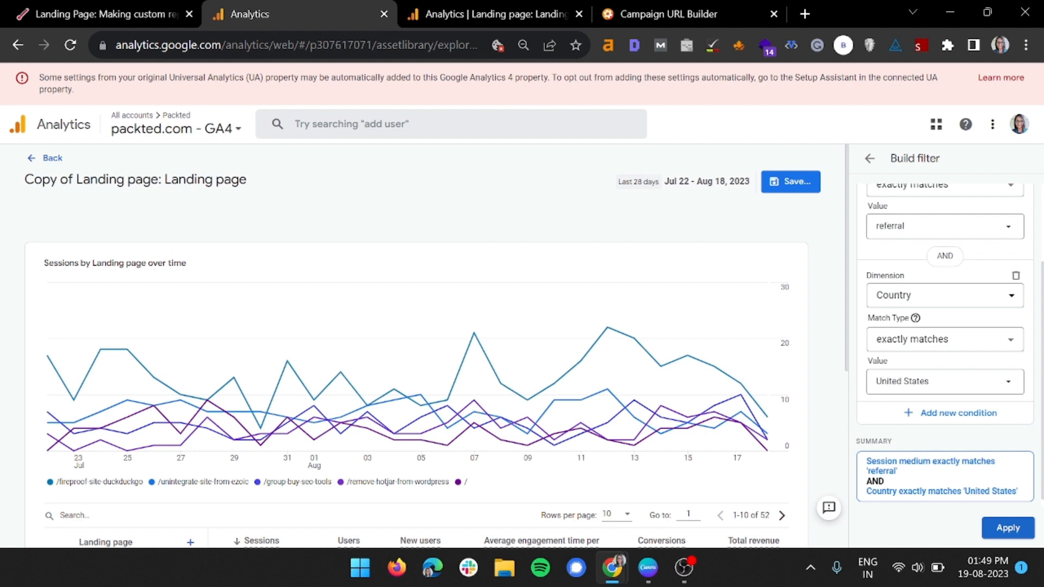
pyautogui.click(1008, 528)
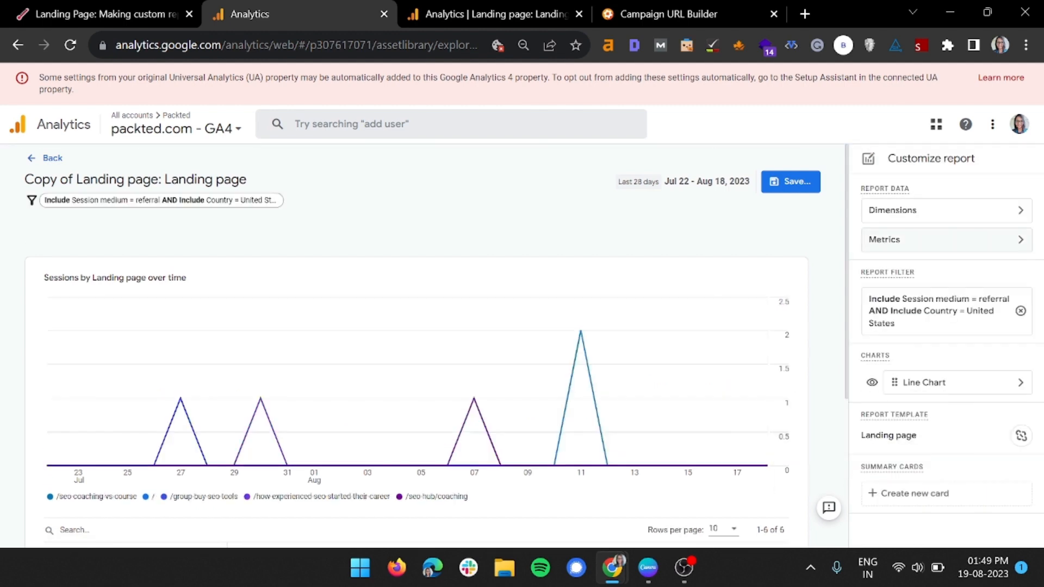
# Remove the Total revenue, Conversions and Average engagement time per session metrics from the report
pyautogui.scroll(-4, 598, 380)
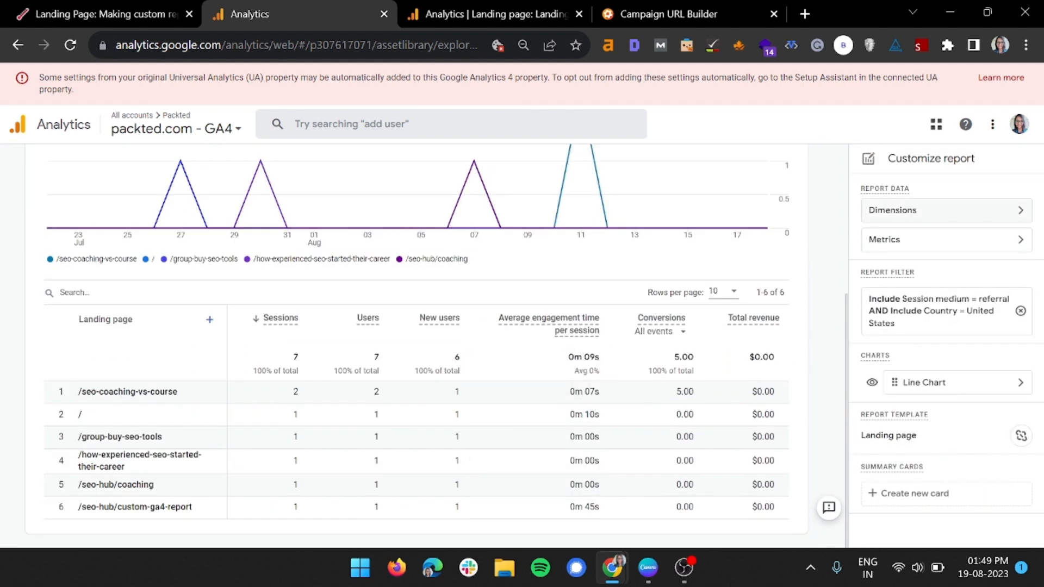
pyautogui.click(946, 239)
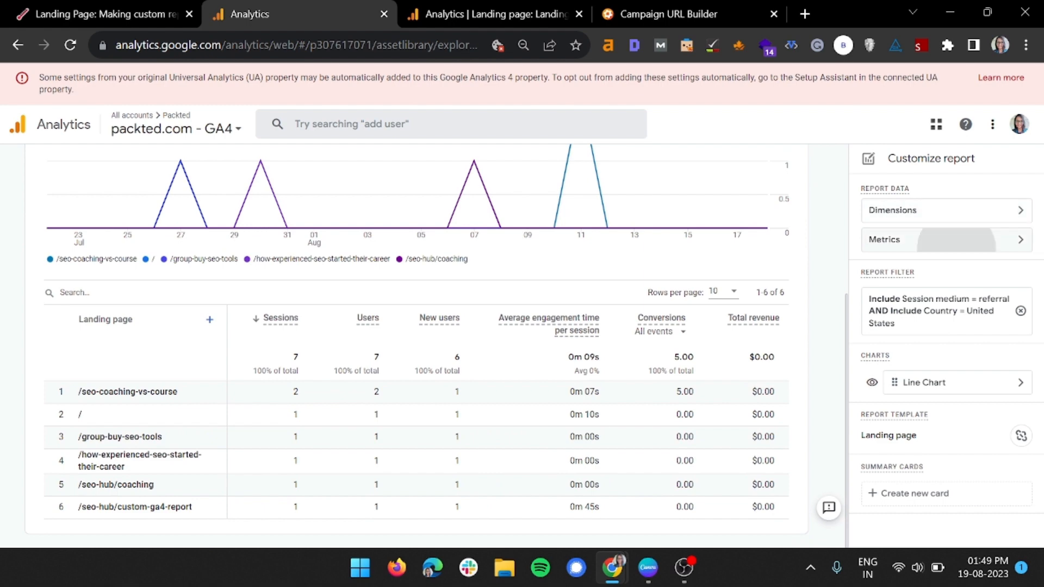
pyautogui.click(1021, 378)
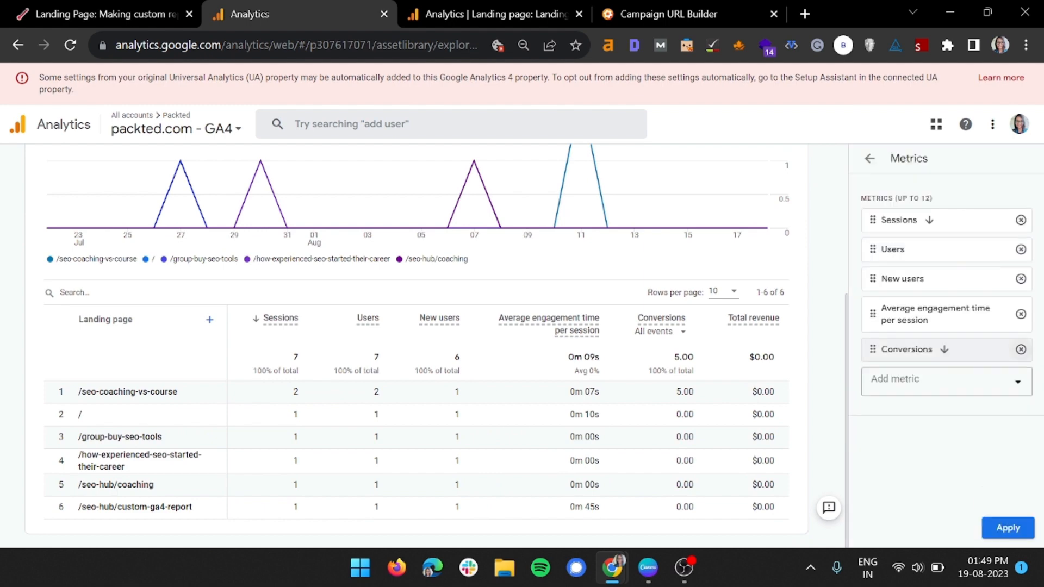
pyautogui.click(1021, 349)
pyautogui.click(1021, 314)
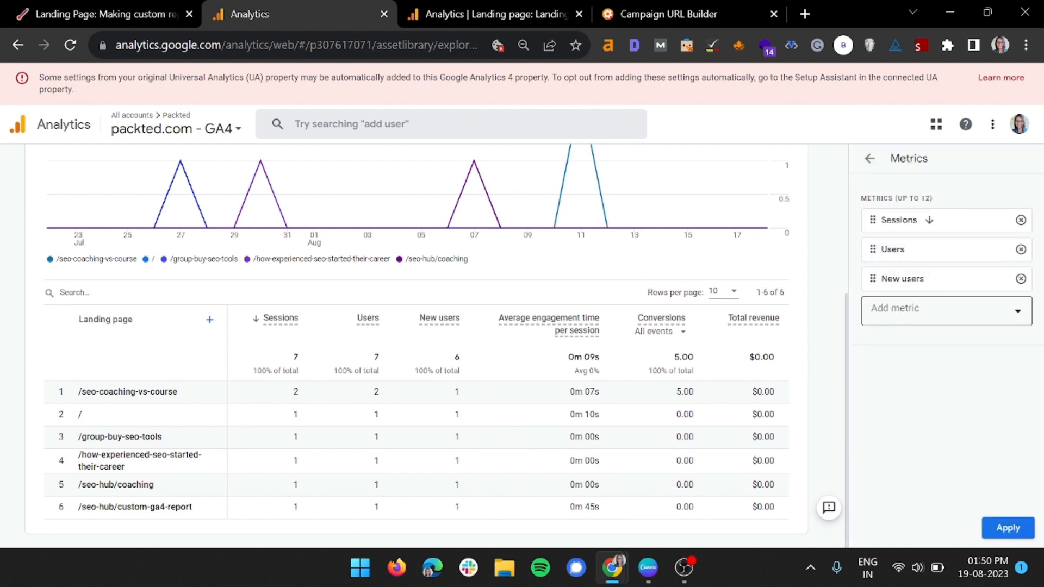
# Add the Views per session metric and apply the metric changes to the report
pyautogui.click(946, 311)
pyautogui.write('vi')
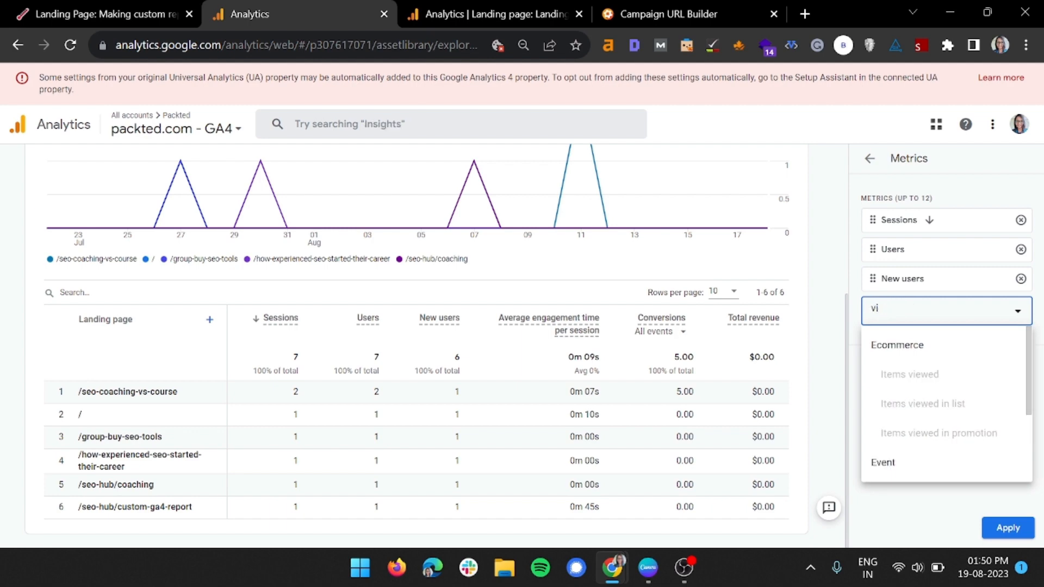
pyautogui.write('ews')
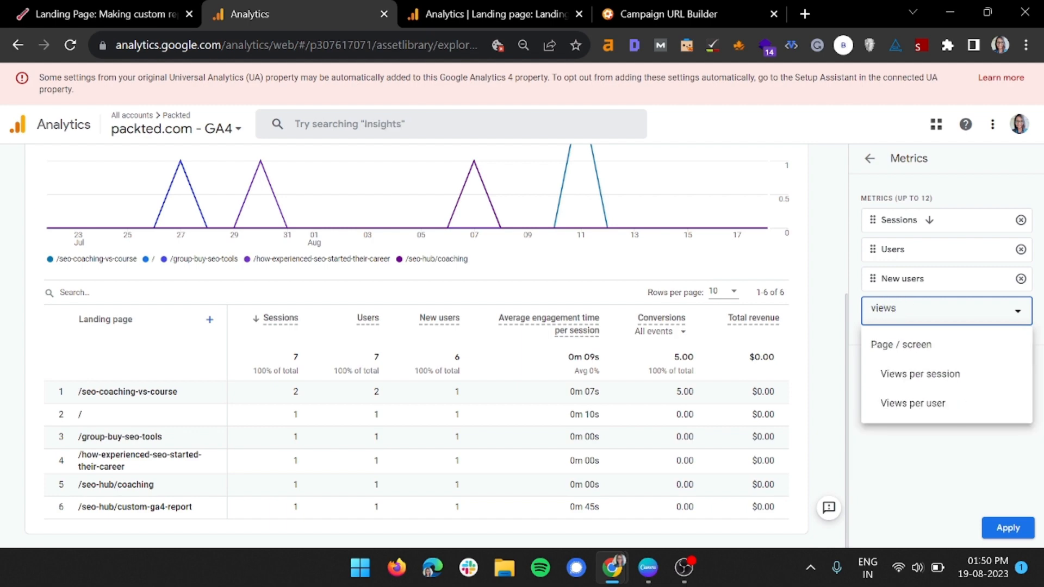
pyautogui.click(920, 374)
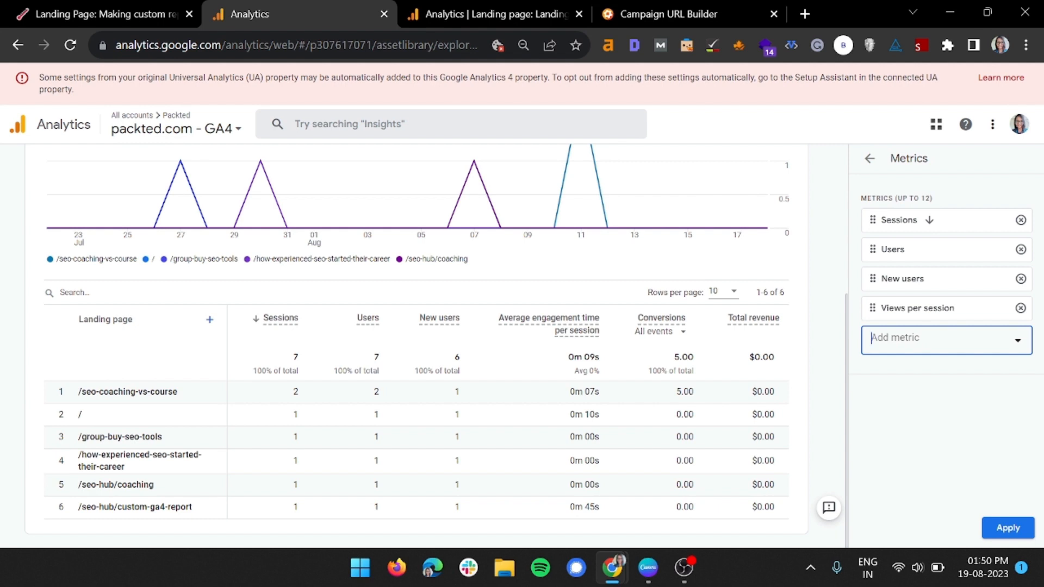
pyautogui.click(1008, 528)
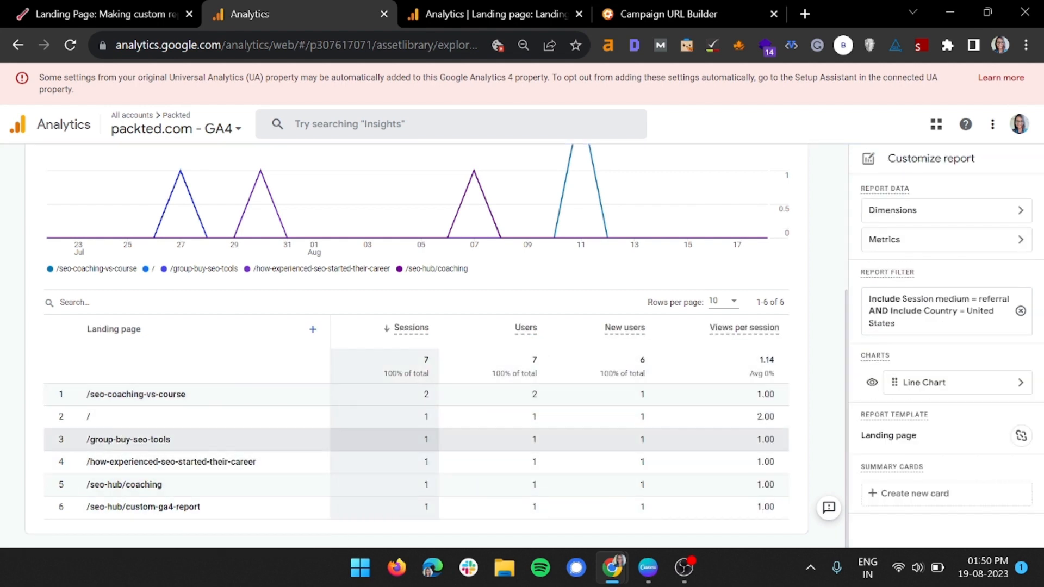
# Examine which landing pages receive United States referral traffic, including the sessions for /seo-coaching-vs-course and the line chart
pyautogui.moveTo(85, 395); pyautogui.dragTo(188, 395)
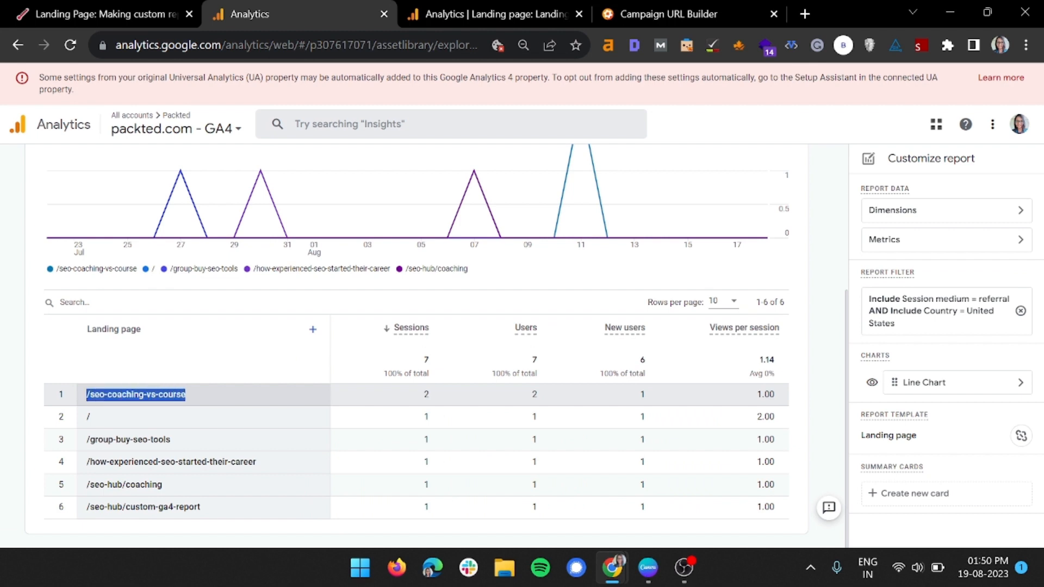
pyautogui.click(354, 396)
pyautogui.moveTo(423, 396); pyautogui.dragTo(443, 396)
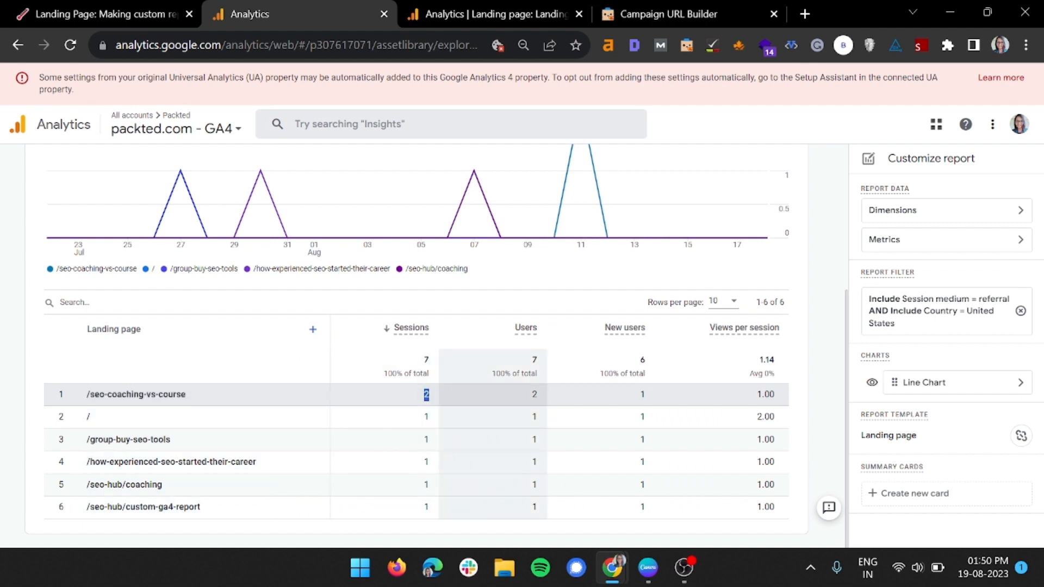
pyautogui.click(416, 395)
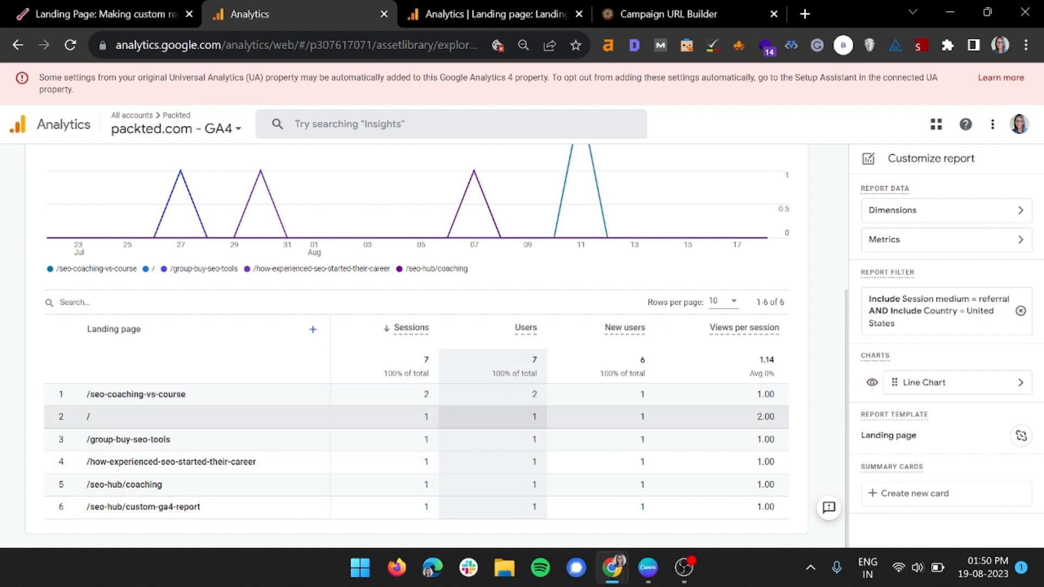
pyautogui.scroll(5, 489, 416)
pyautogui.scroll(-5, 489, 416)
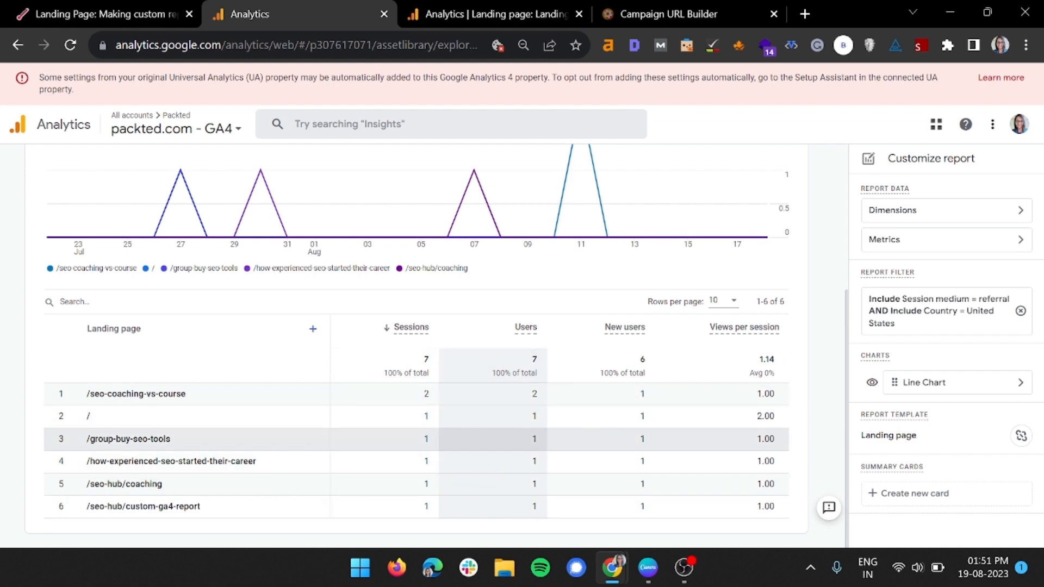
pyautogui.scroll(4, 522, 439)
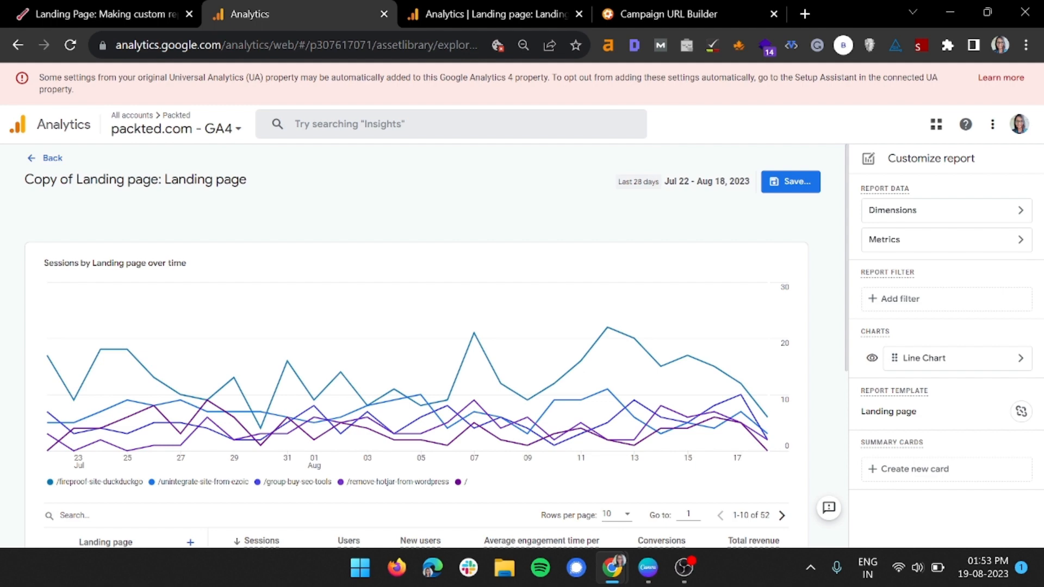
# Add Landing page + query string as a primary dimension of the unfiltered landing page report
pyautogui.click(946, 210)
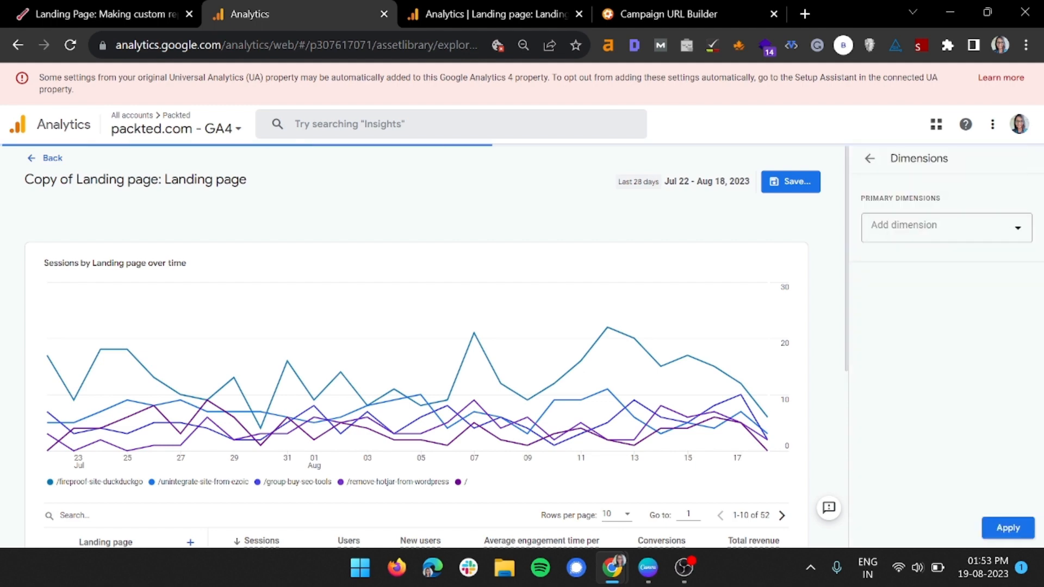
pyautogui.click(946, 252)
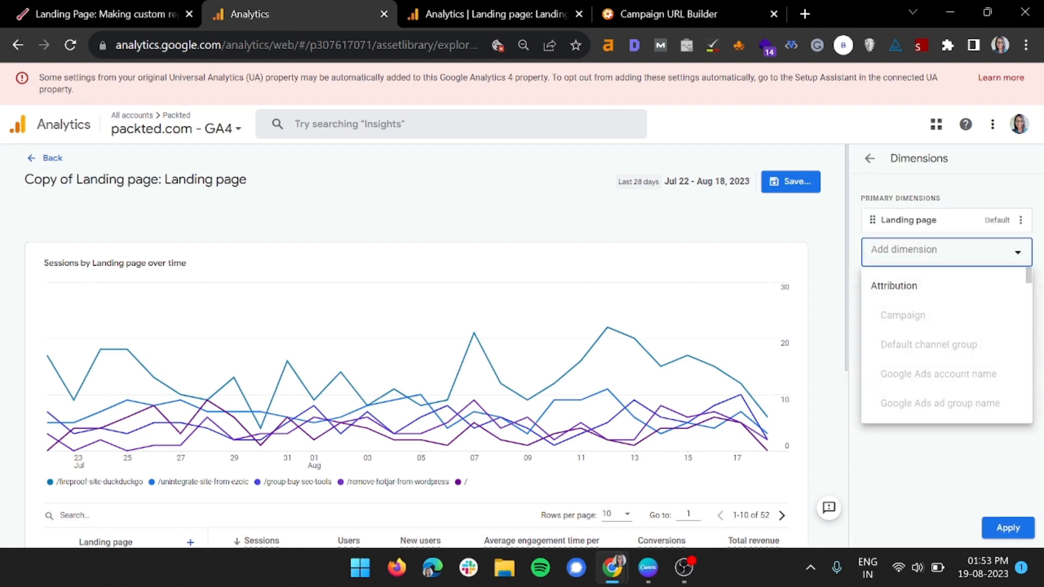
pyautogui.write('la')
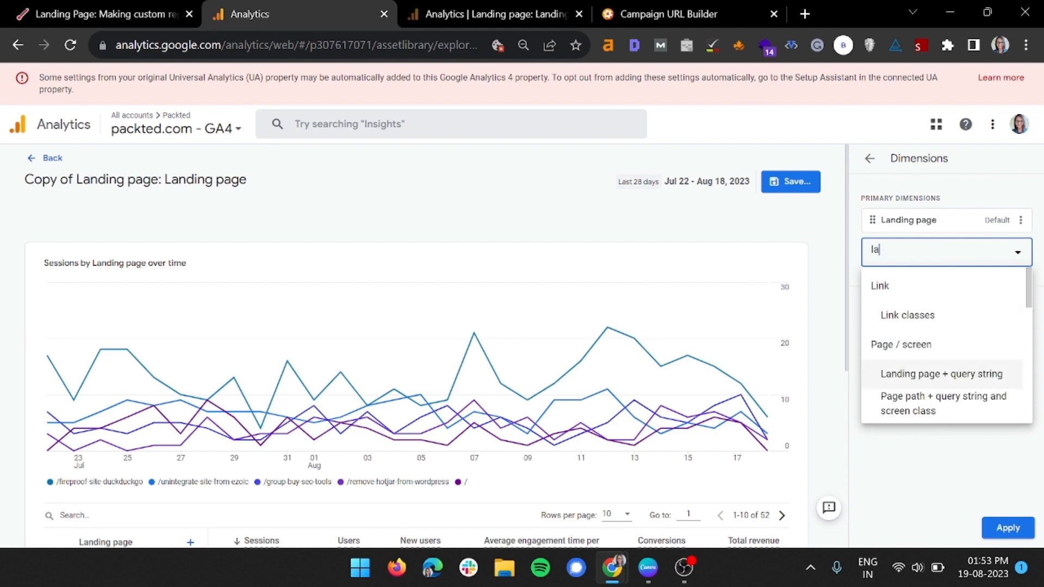
pyautogui.scroll(-3, 946, 374)
pyautogui.scroll(5, 946, 348)
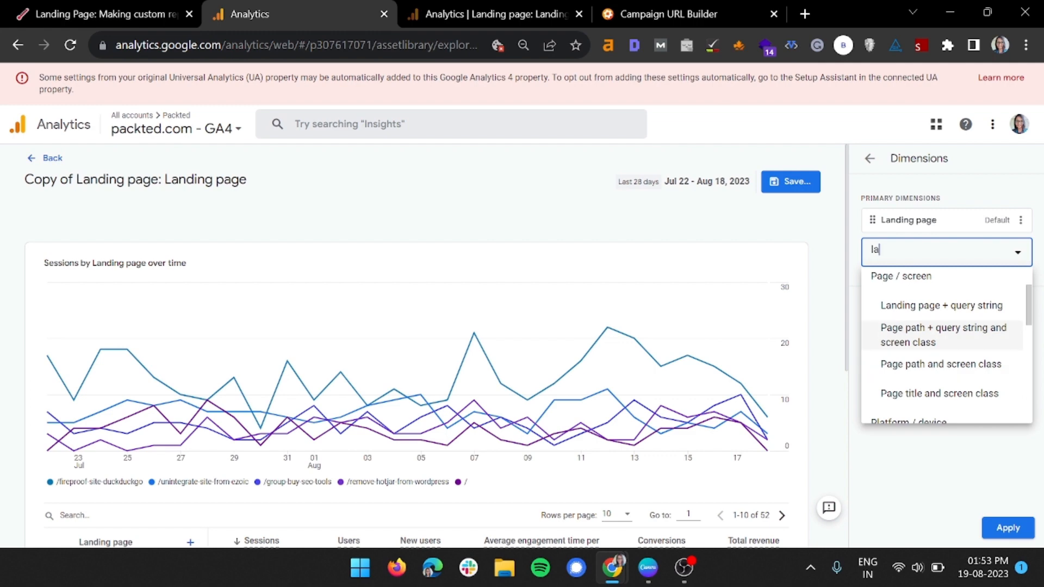
pyautogui.click(941, 306)
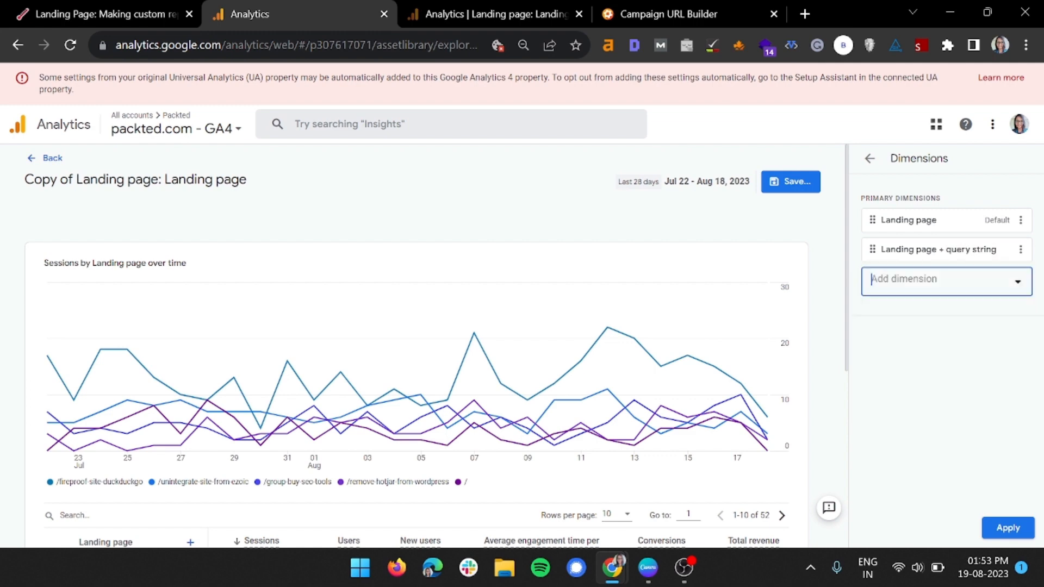
# Set Landing page + query string as the default dimension and apply it to the report
pyautogui.click(1020, 249)
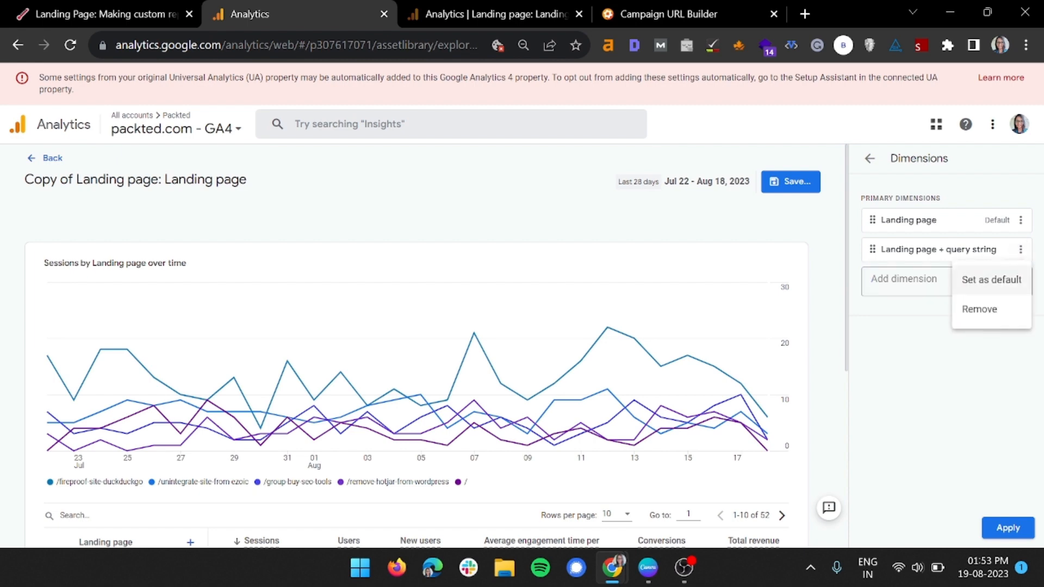
pyautogui.click(988, 278)
pyautogui.click(1008, 528)
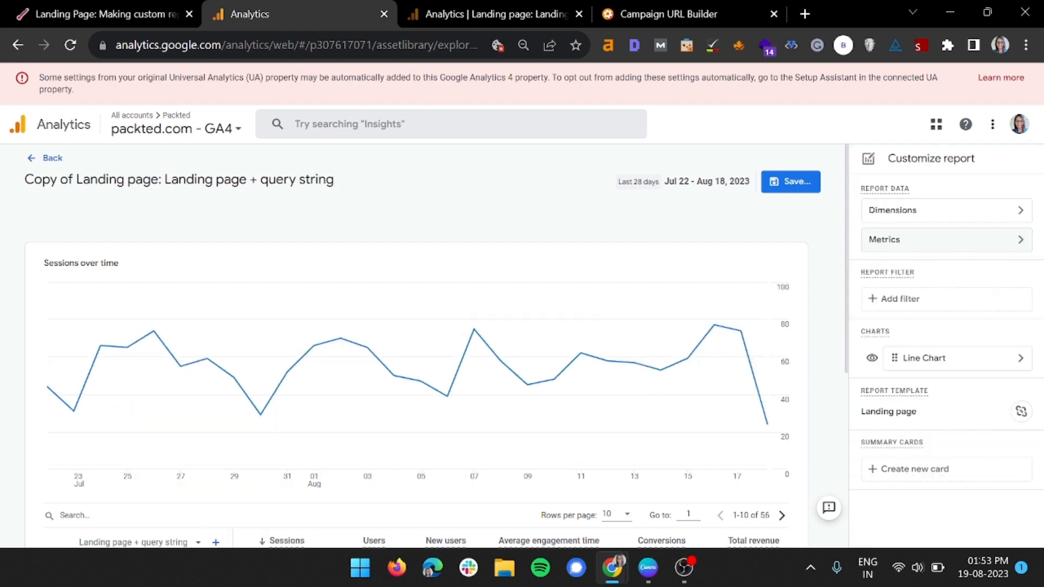
# Add the Total users metric to the report and move it ahead of Sessions in the metric order
pyautogui.click(941, 236)
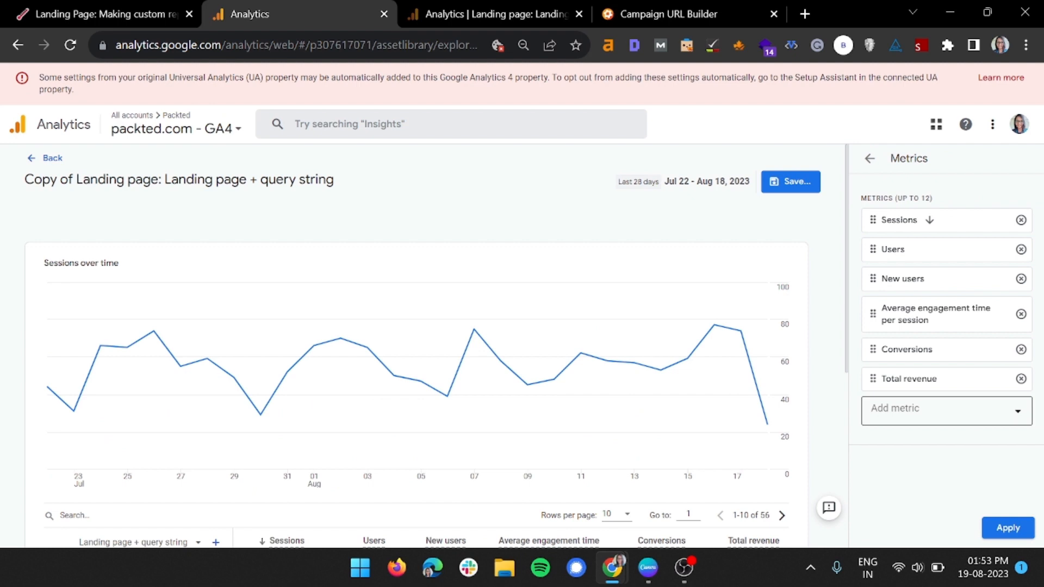
pyautogui.click(947, 411)
pyautogui.write('to')
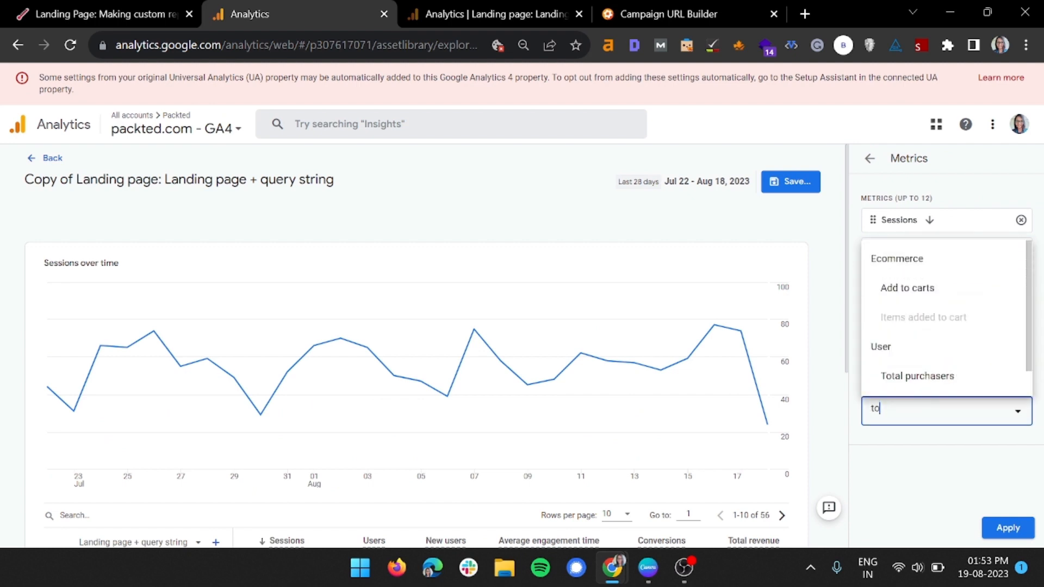
pyautogui.write('ta')
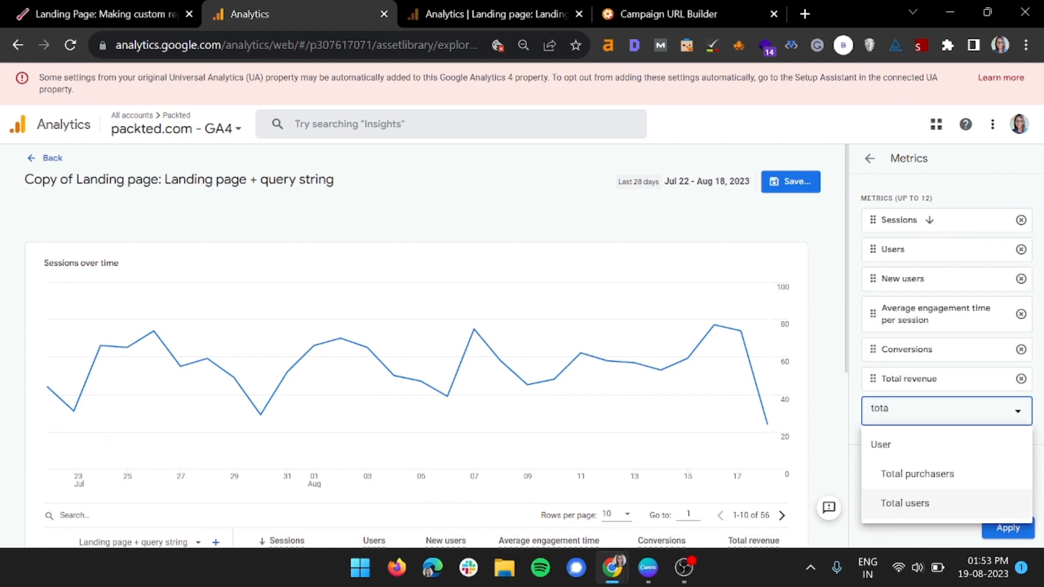
pyautogui.click(905, 503)
pyautogui.moveTo(873, 409); pyautogui.dragTo(869, 222)
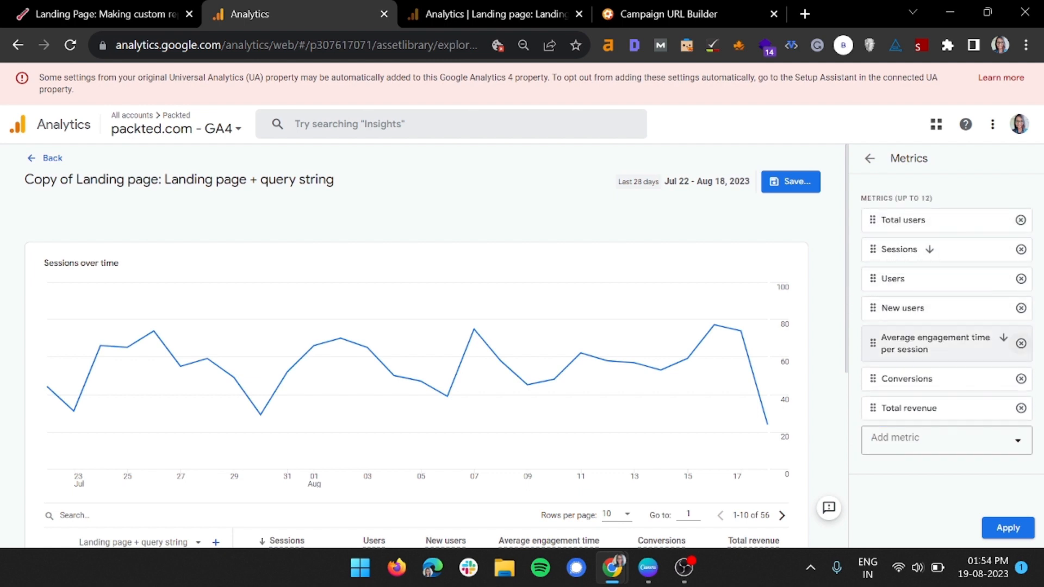
# Remove the Average engagement time per session, Conversions, Total revenue and New users metrics, and apply the changes to the report
pyautogui.click(1021, 343)
pyautogui.click(1021, 337)
pyautogui.click(1021, 337)
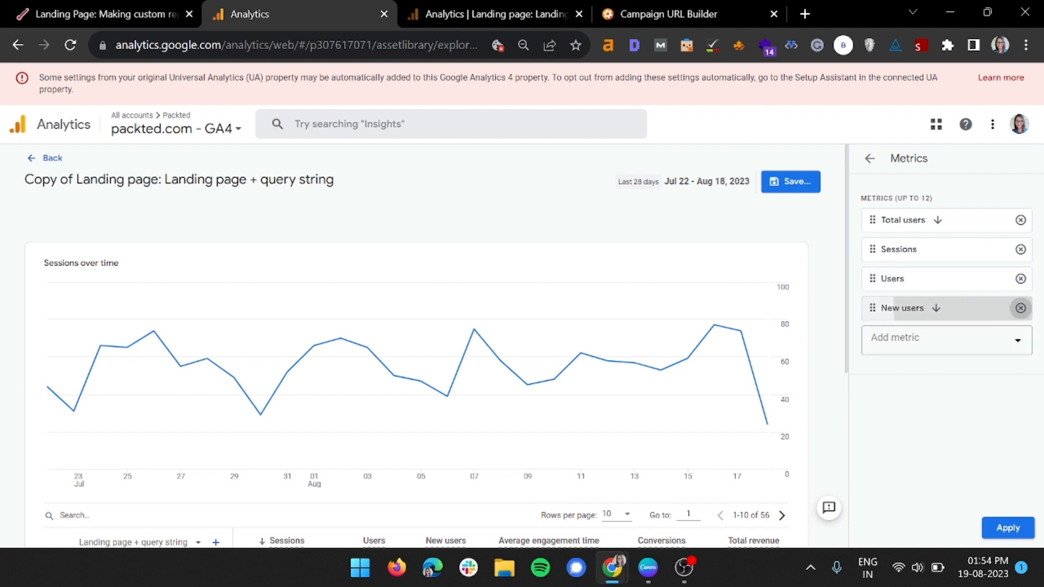
pyautogui.click(1020, 308)
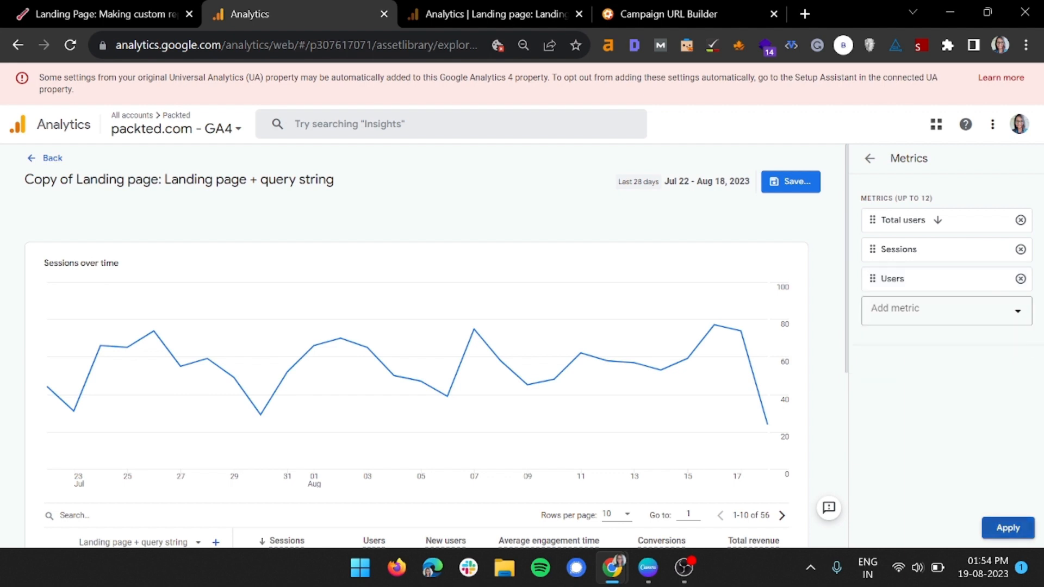
pyautogui.click(1008, 528)
pyautogui.scroll(-5, 414, 348)
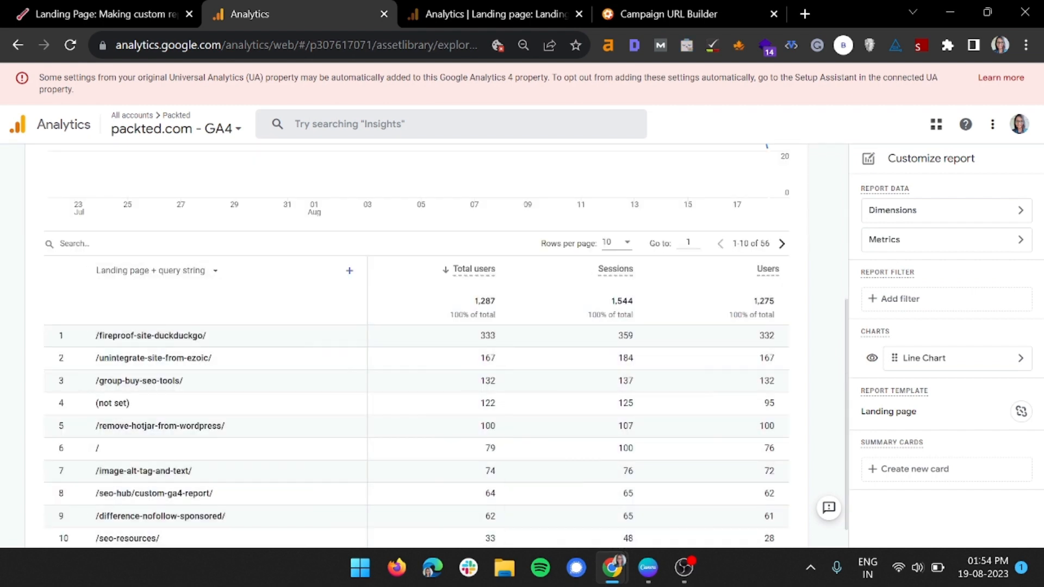
# Start building a report filter and open the dimension choices for its first condition
pyautogui.click(903, 299)
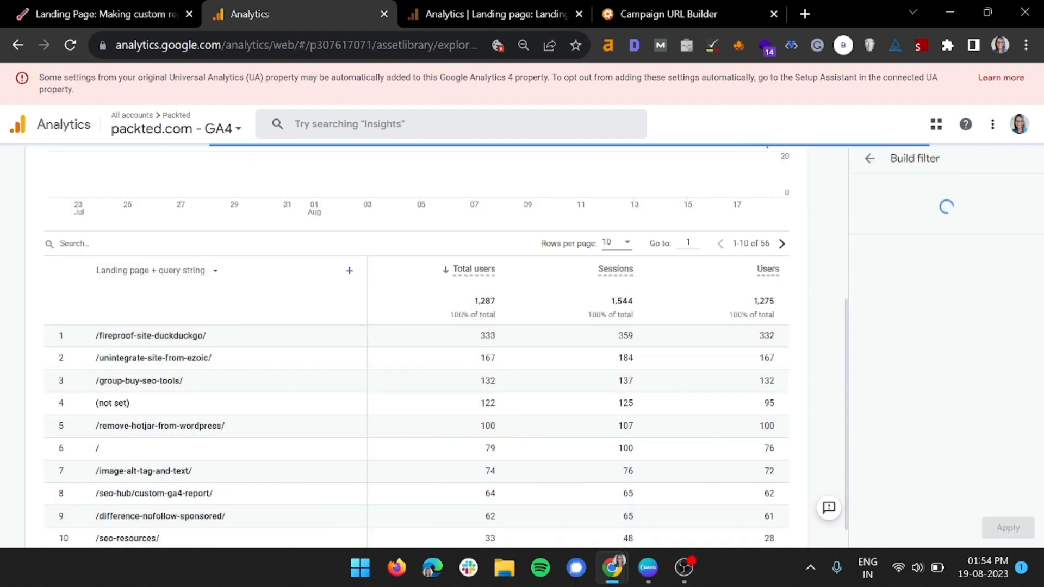
pyautogui.click(946, 246)
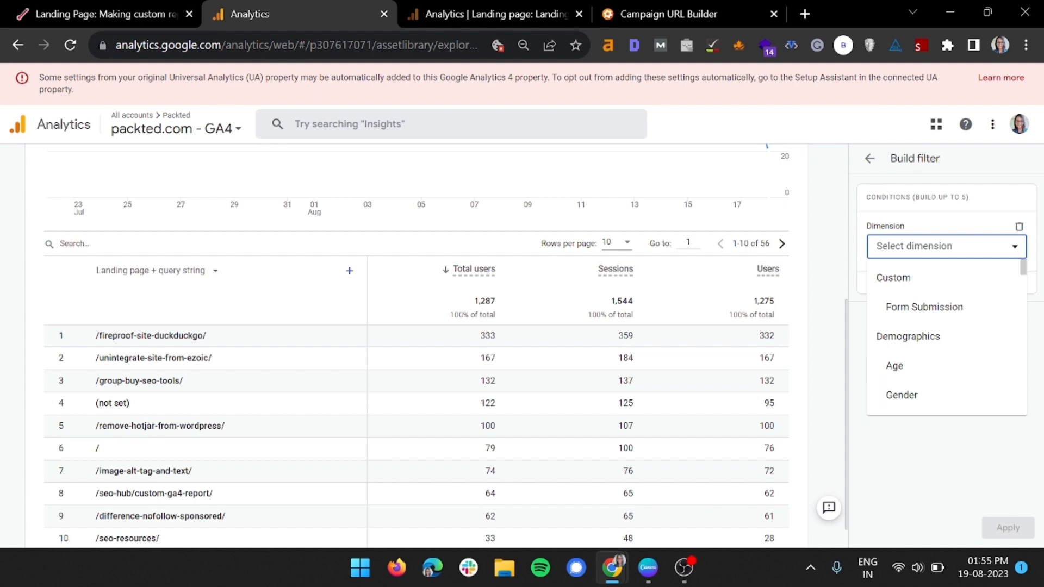
# Switch to the Campaign URL Builder and examine the website URL, the campaign fields and the generated campaign URL
pyautogui.click(669, 13)
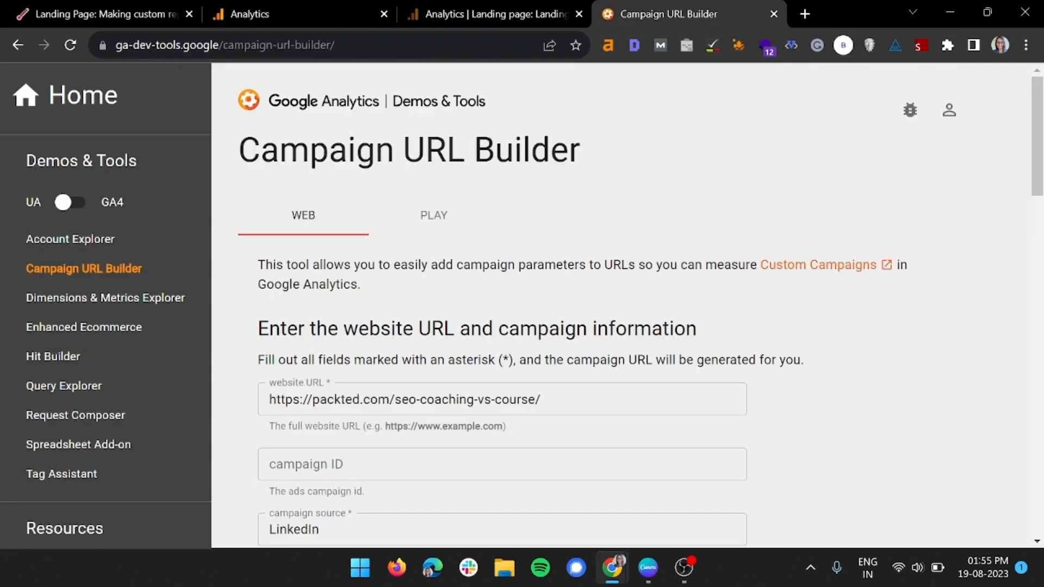
pyautogui.moveTo(239, 149); pyautogui.dragTo(580, 149)
pyautogui.scroll(-5, 626, 304)
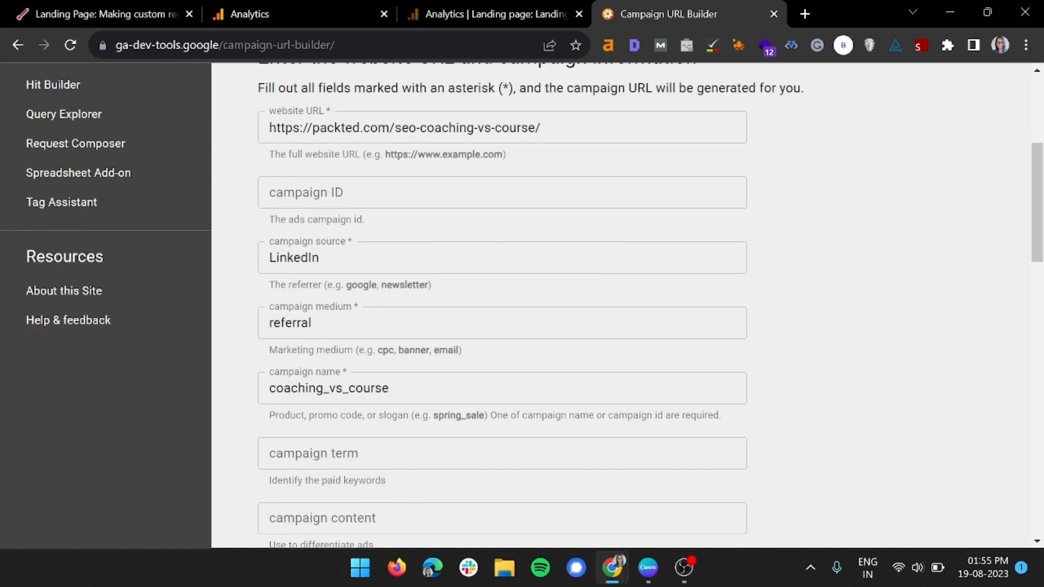
pyautogui.moveTo(270, 128); pyautogui.dragTo(545, 128)
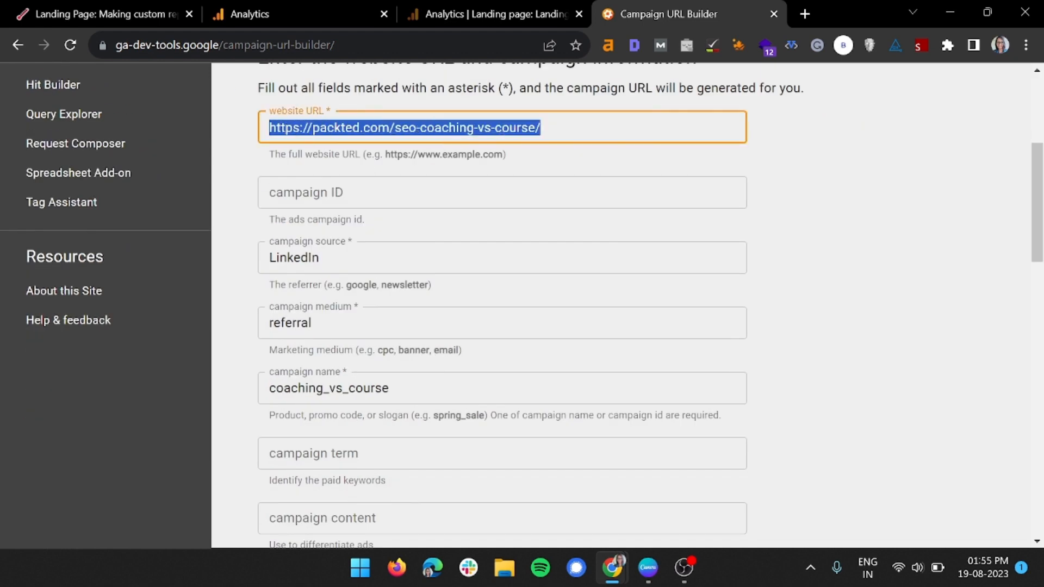
pyautogui.click(555, 128)
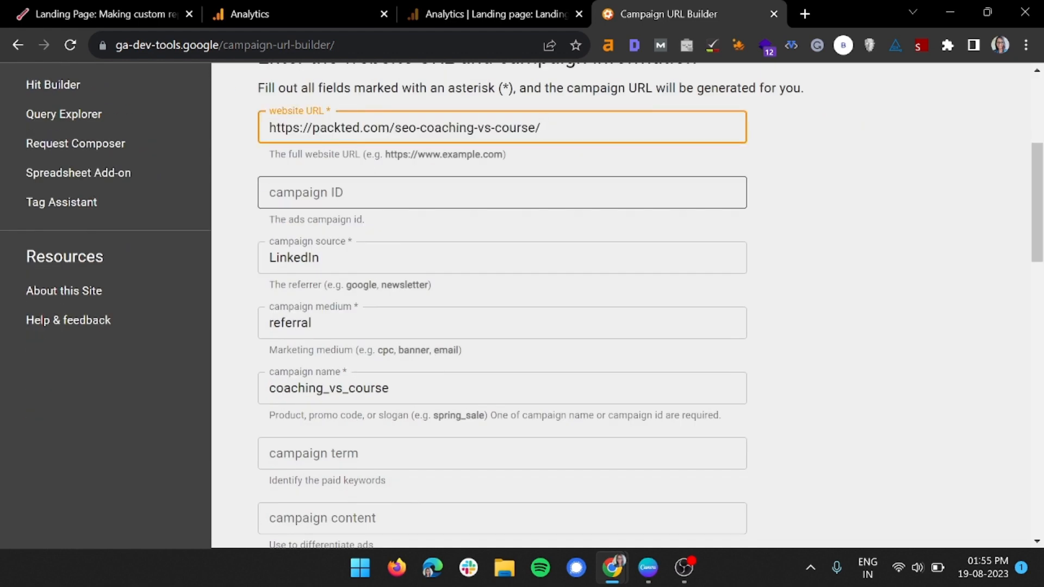
pyautogui.scroll(-3, 500, 305)
pyautogui.scroll(-2, 500, 326)
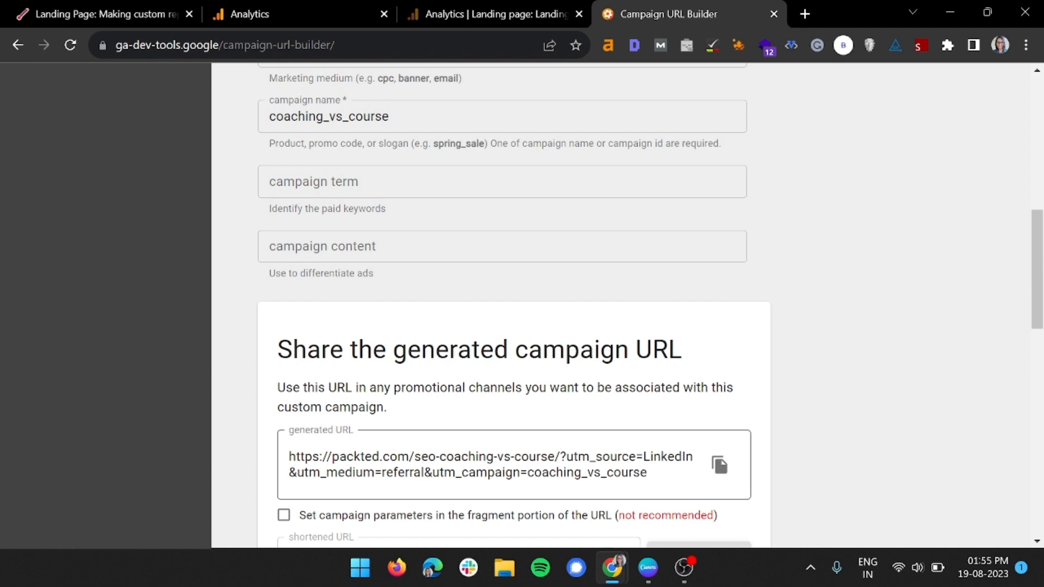
pyautogui.scroll(5, 500, 457)
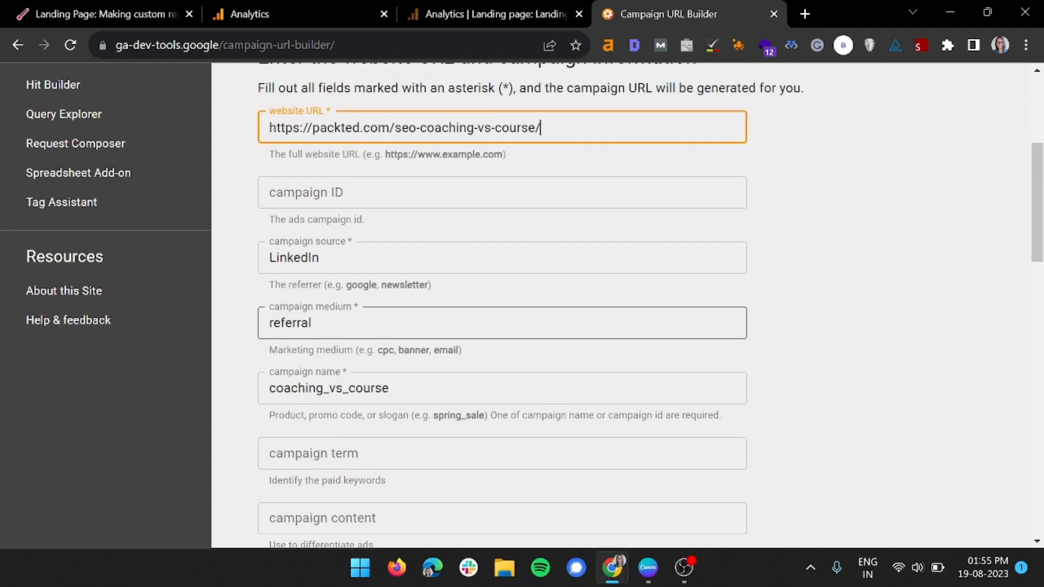
# Examine the campaign name and compare the campaign source, medium and name entries with the parameters in the generated URL
pyautogui.doubleClick(330, 388)
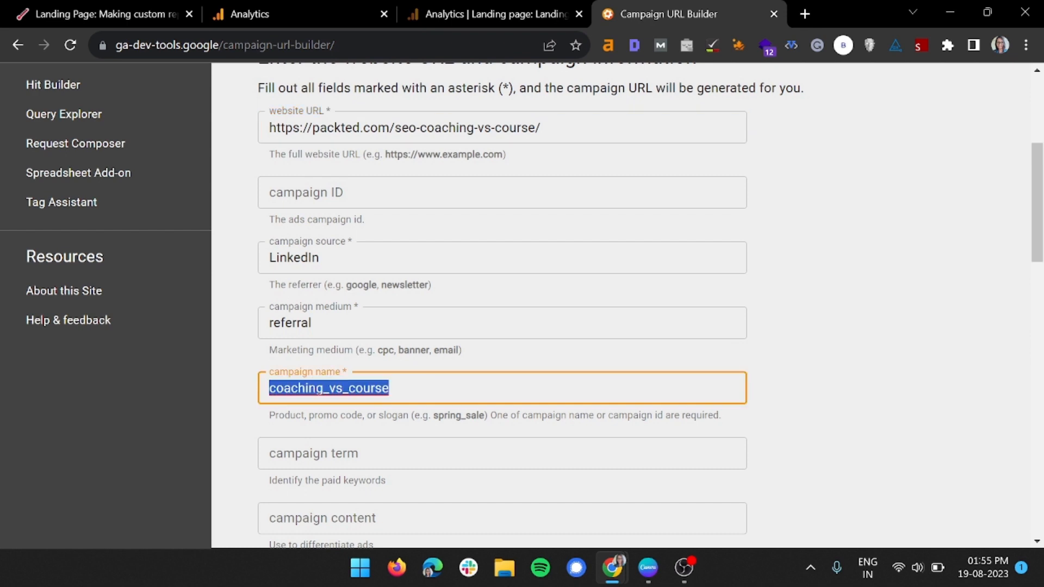
pyautogui.click(389, 388)
pyautogui.moveTo(269, 388); pyautogui.dragTo(390, 388)
pyautogui.click(363, 388)
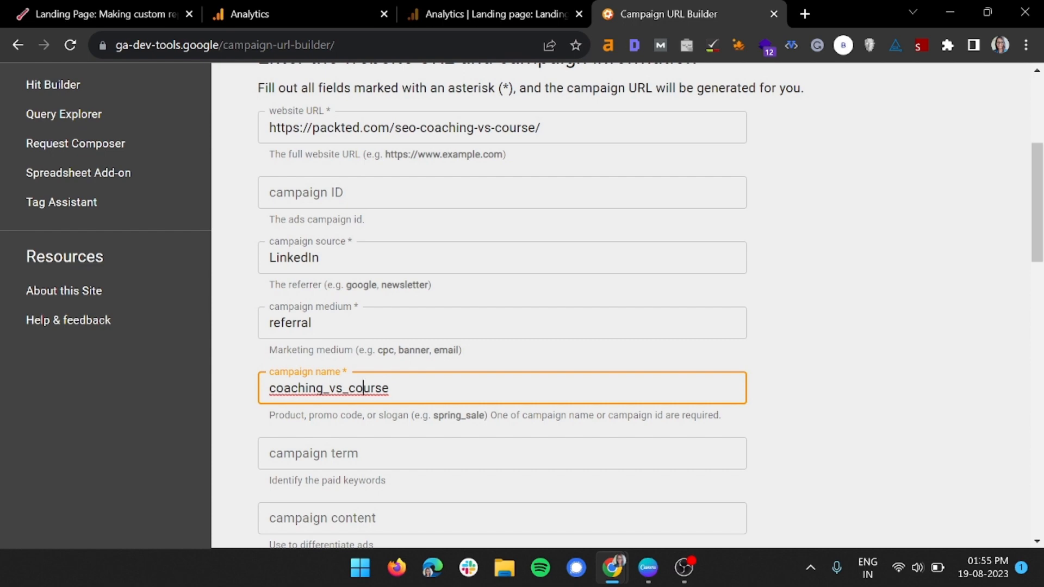
pyautogui.scroll(-5, 363, 388)
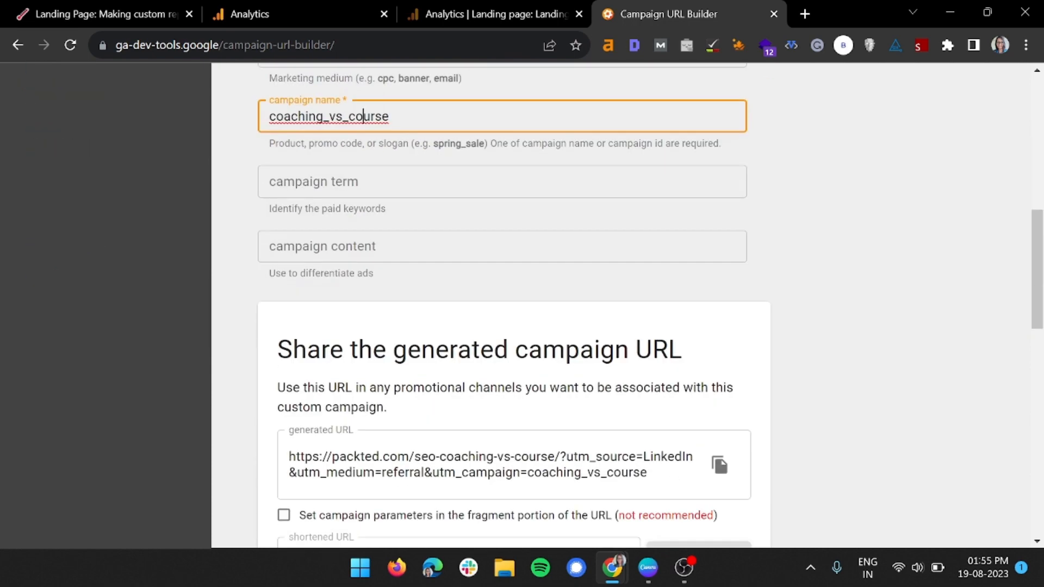
pyautogui.scroll(4, 363, 247)
pyautogui.scroll(1, 364, 246)
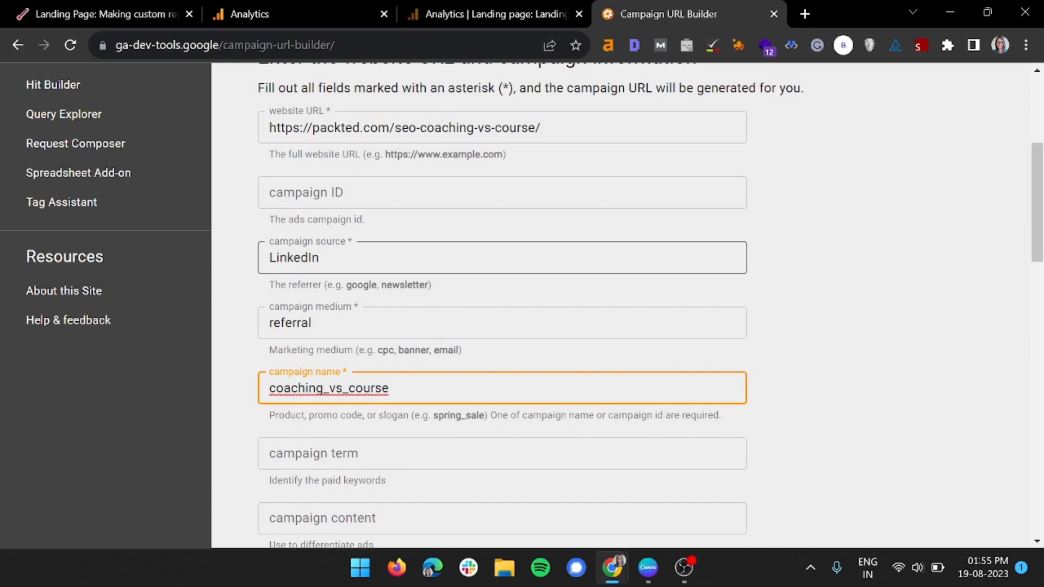
pyautogui.scroll(-5, 363, 246)
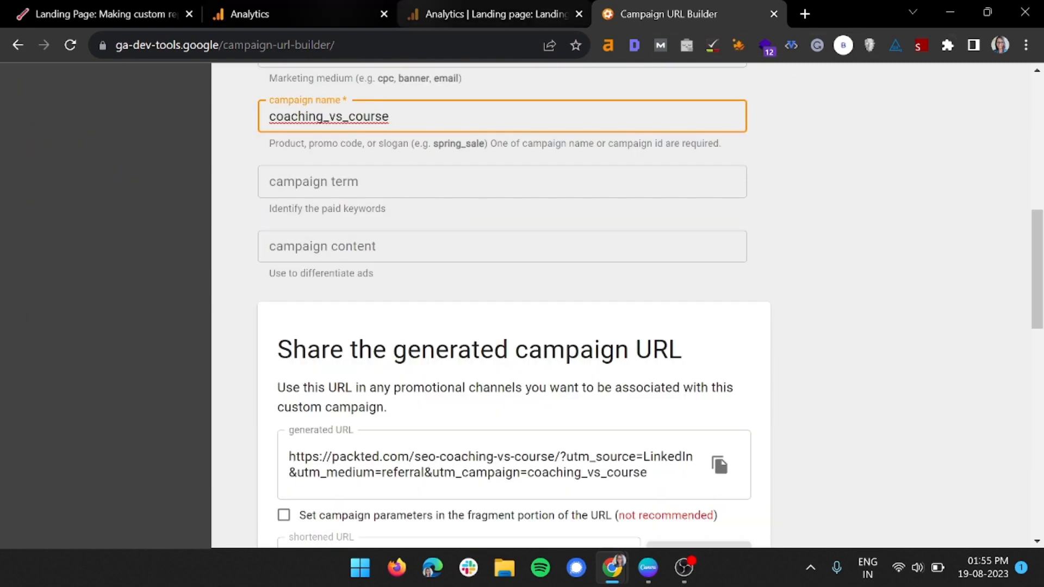
# Return to Analytics and apply a report filter where Session campaign exactly matches coaching_vs_course or introductory_seo_coaching
pyautogui.click(293, 13)
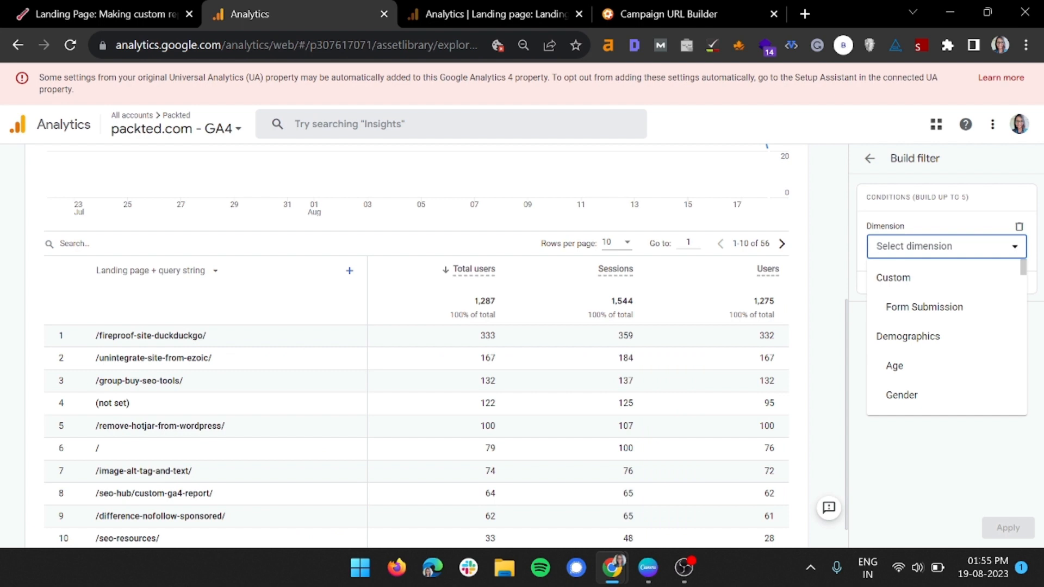
pyautogui.write('session ca')
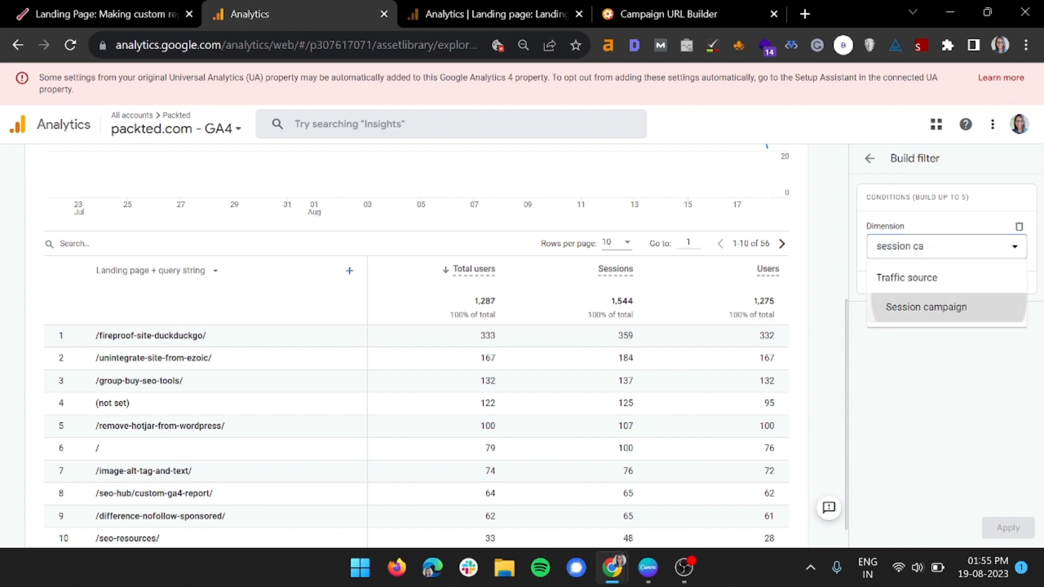
pyautogui.click(949, 306)
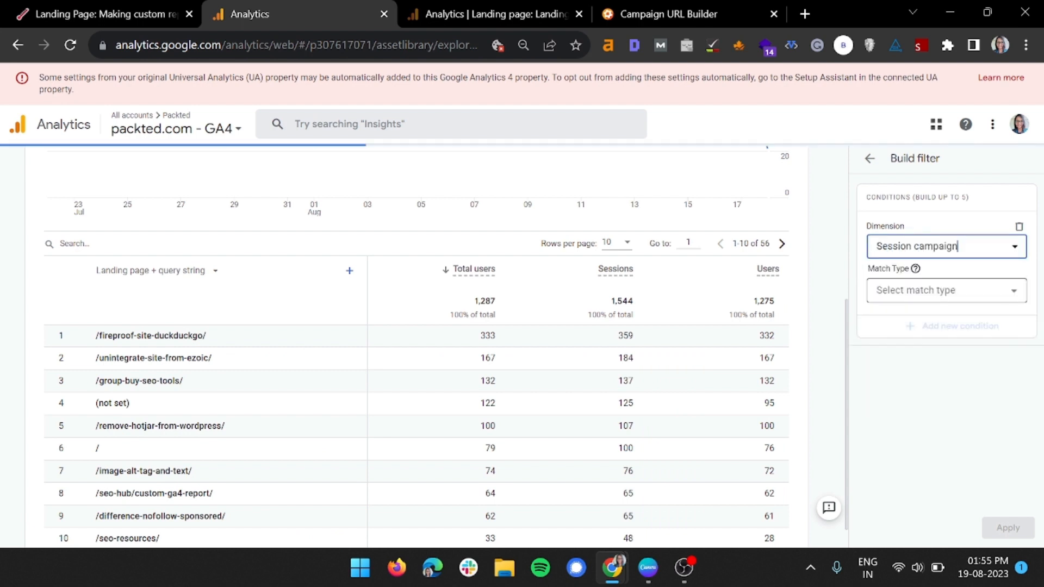
pyautogui.click(946, 290)
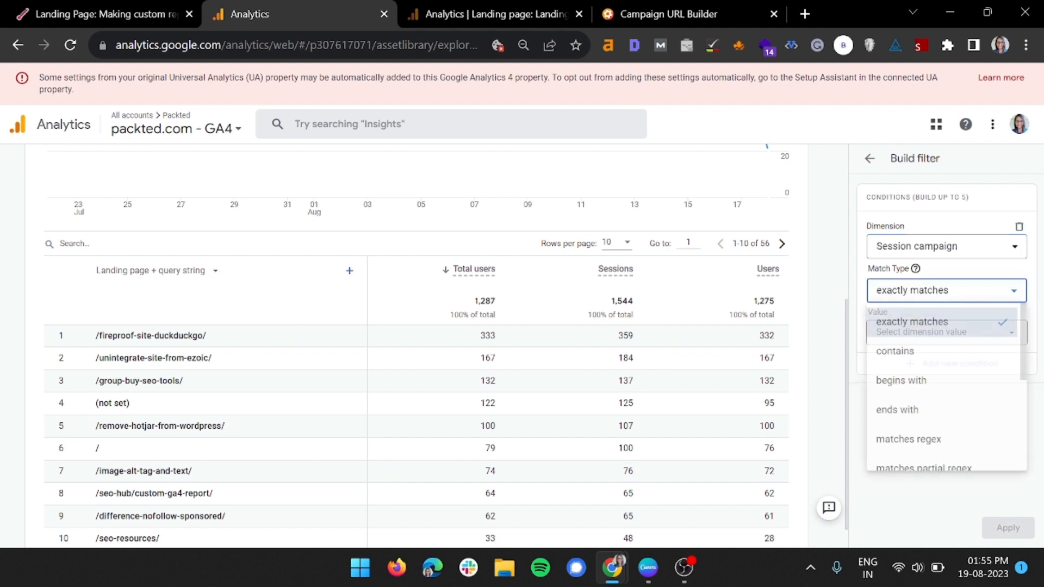
pyautogui.click(912, 321)
pyautogui.click(946, 332)
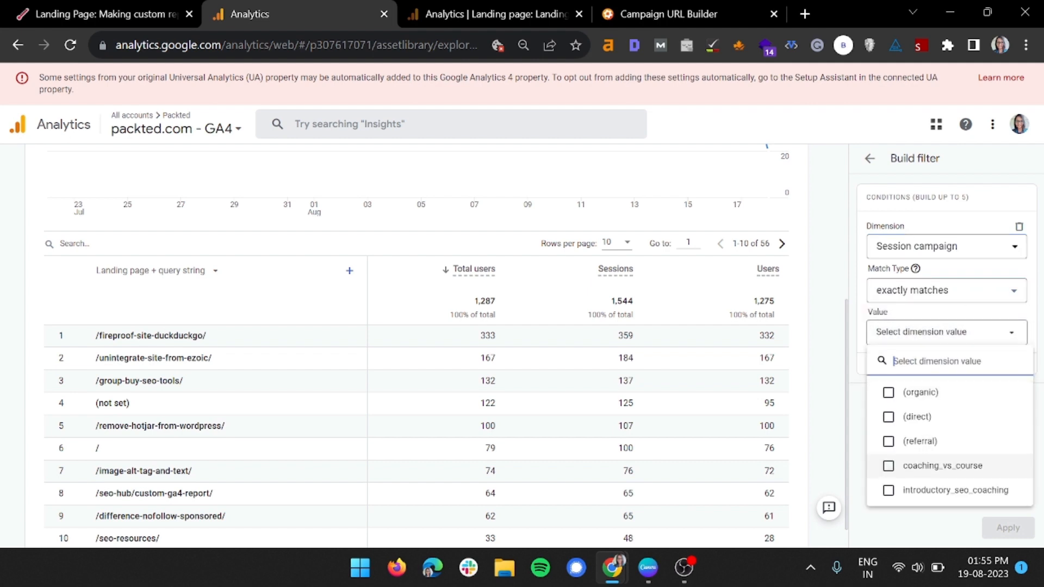
pyautogui.click(888, 465)
pyautogui.click(888, 490)
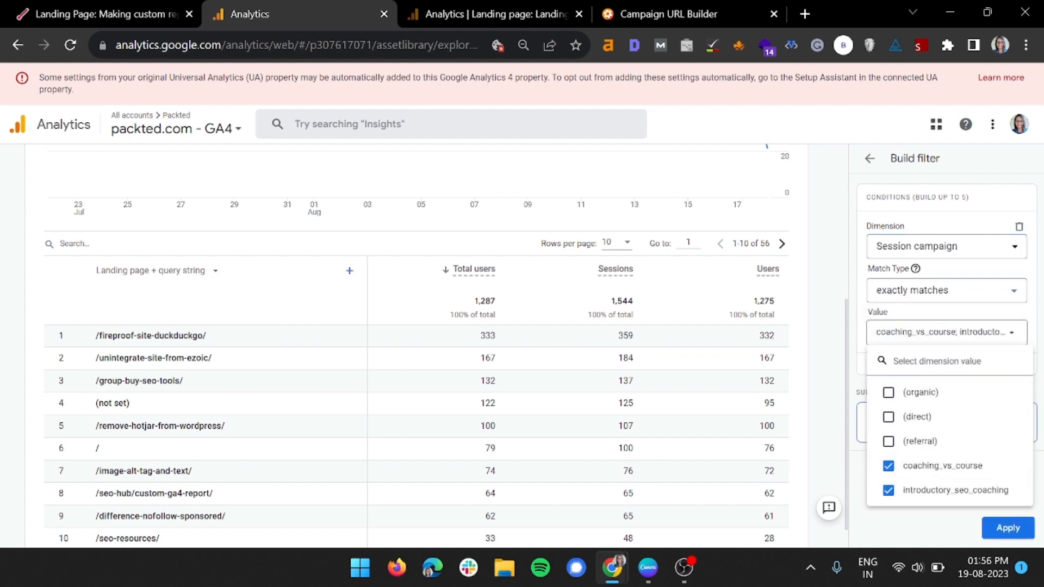
pyautogui.click(1007, 528)
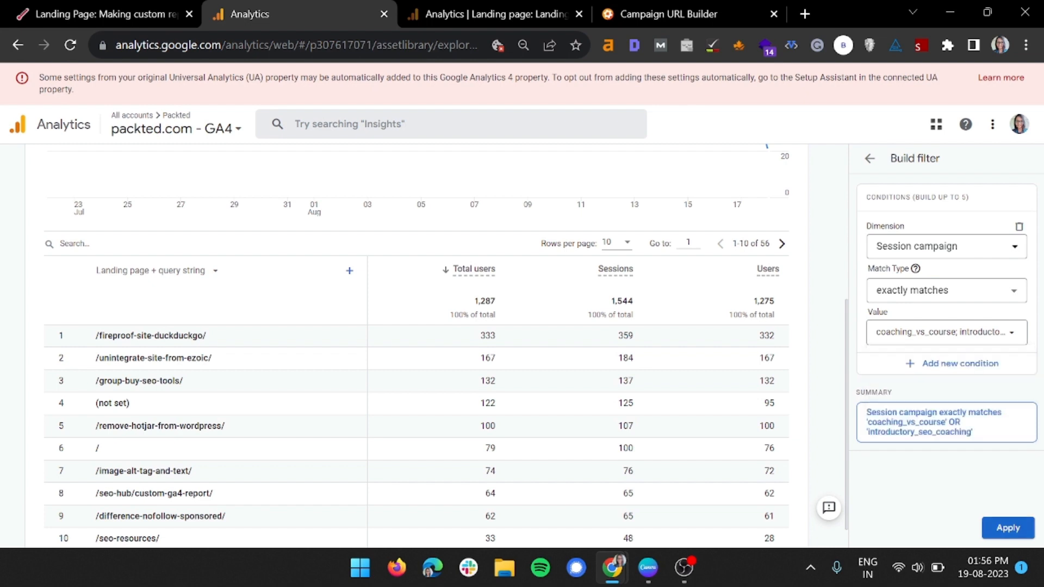
pyautogui.click(1008, 528)
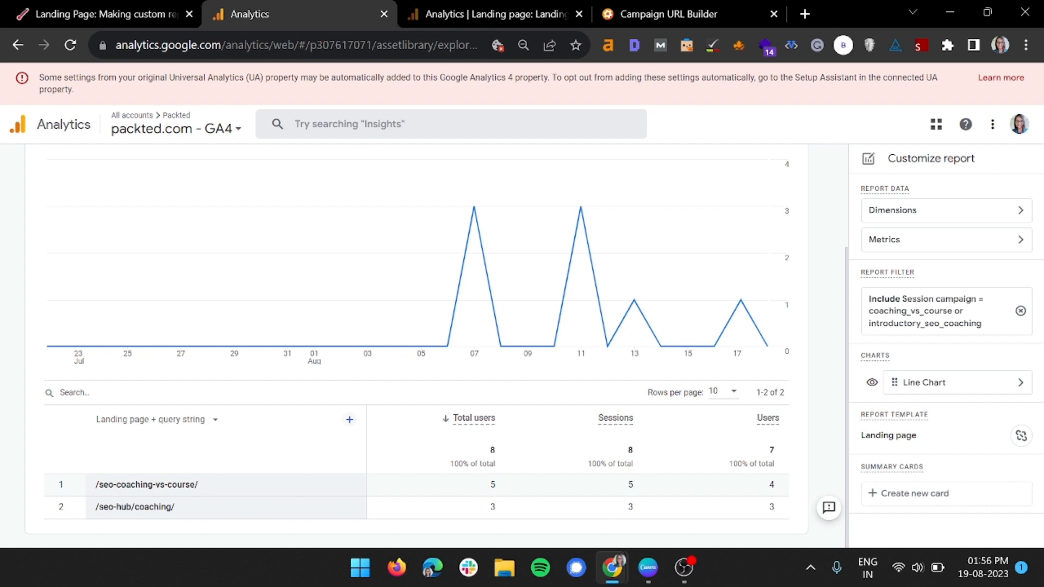
# Add Session source as a secondary dimension to the landing page table
pyautogui.click(349, 419)
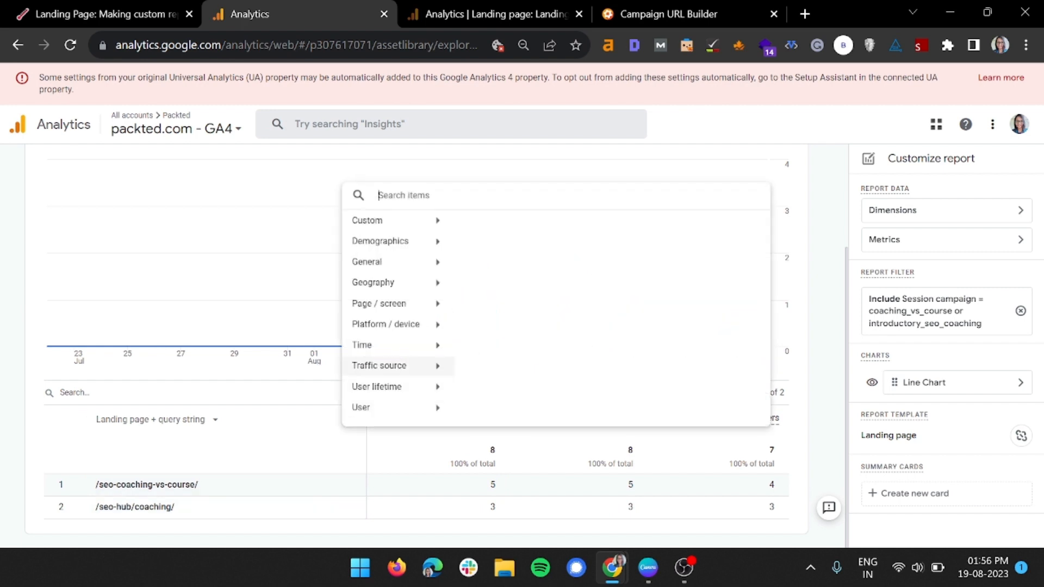
pyautogui.moveTo(380, 365)
pyautogui.scroll(-3, 544, 337)
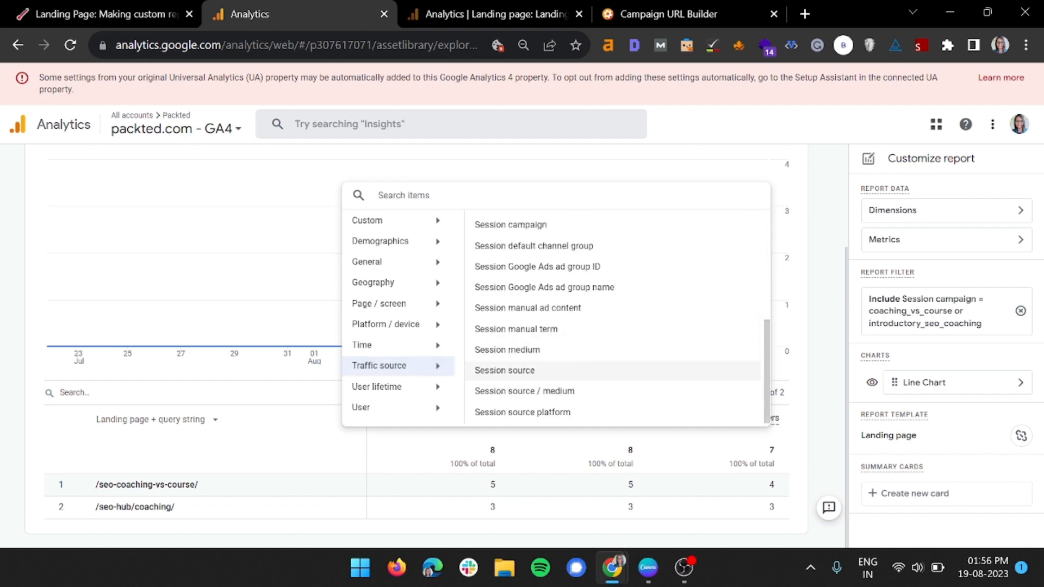
pyautogui.click(504, 370)
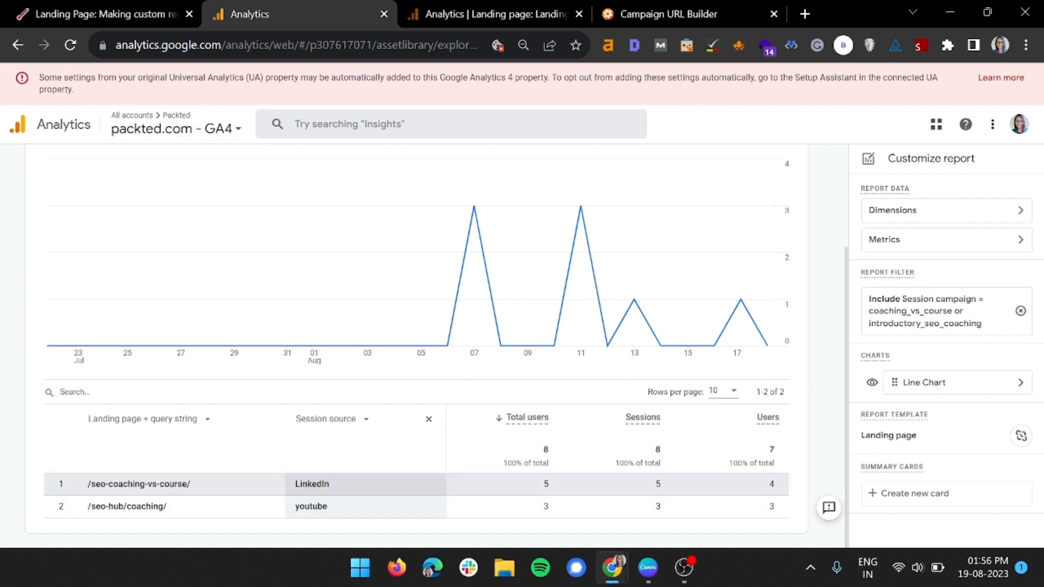
# Examine the session source of each campaign landing page, /seo-coaching-vs-course/ and /seo-hub/coaching/
pyautogui.moveTo(92, 484); pyautogui.dragTo(187, 484)
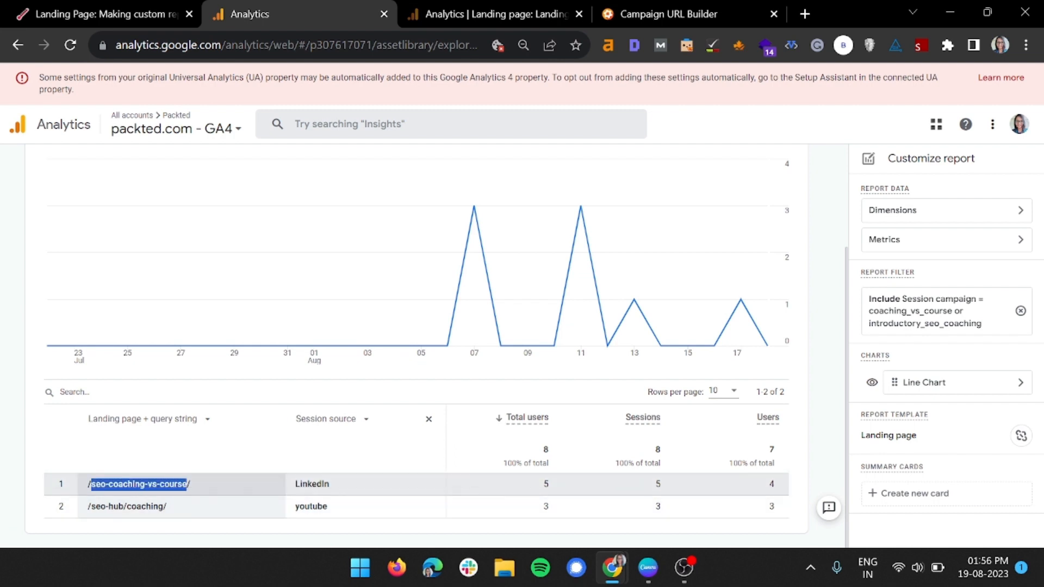
pyautogui.click(187, 484)
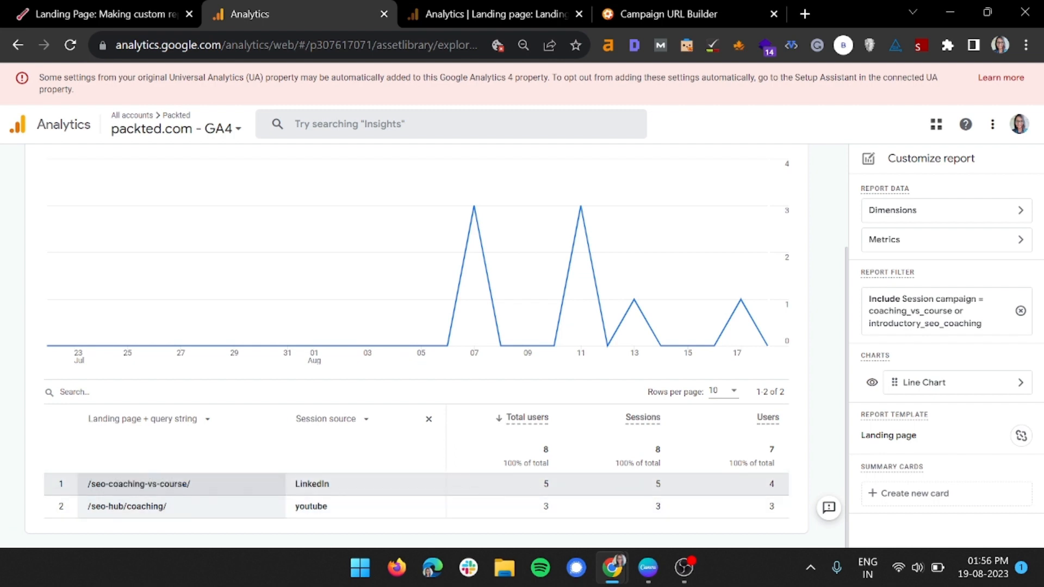
pyautogui.moveTo(302, 484); pyautogui.dragTo(330, 485)
pyautogui.moveTo(88, 506); pyautogui.dragTo(168, 506)
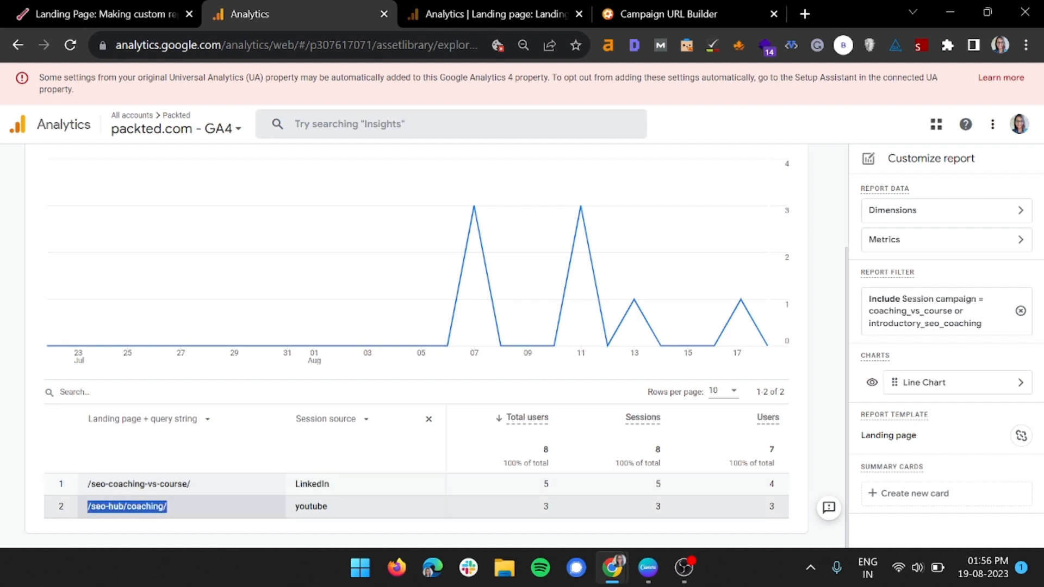
pyautogui.click(167, 507)
pyautogui.doubleClick(311, 506)
pyautogui.click(311, 506)
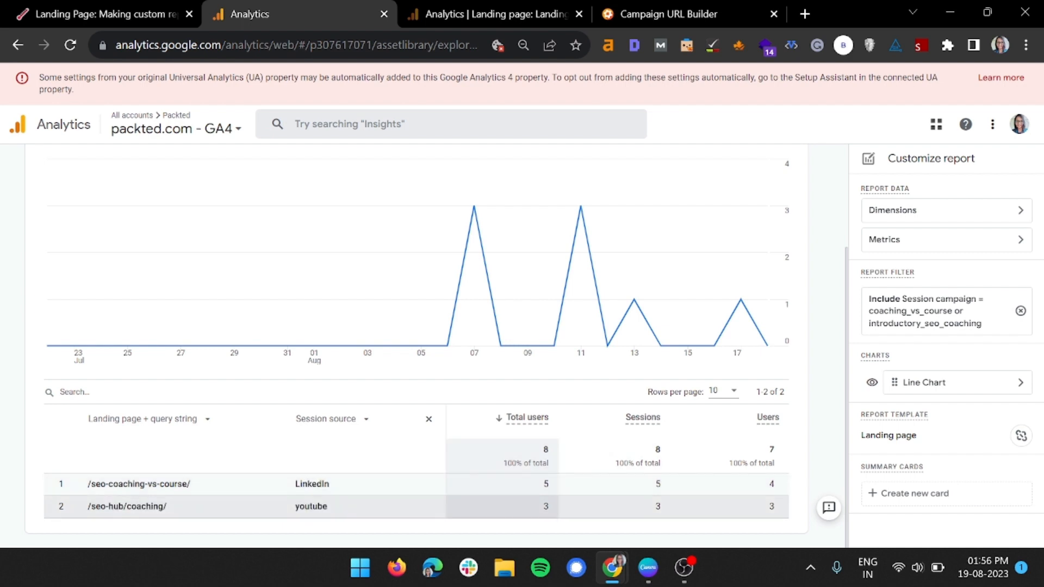
pyautogui.scroll(3, 500, 478)
pyautogui.scroll(-3, 402, 446)
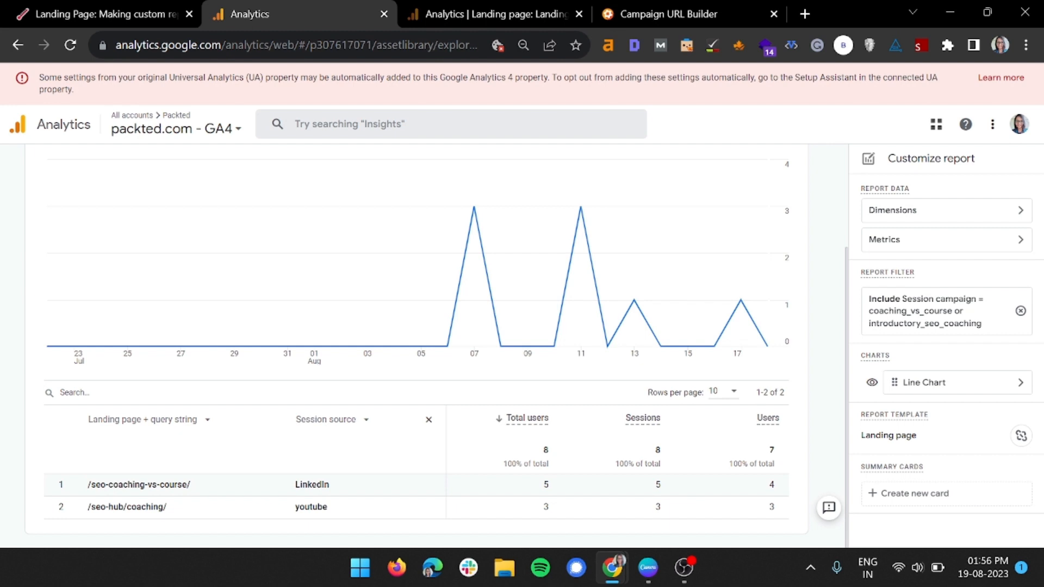
# Switch to the Google Merch Shop landing page report and start a filter where Session campaign exactly matches a value
pyautogui.hotkey('ctrl', 'Tab')
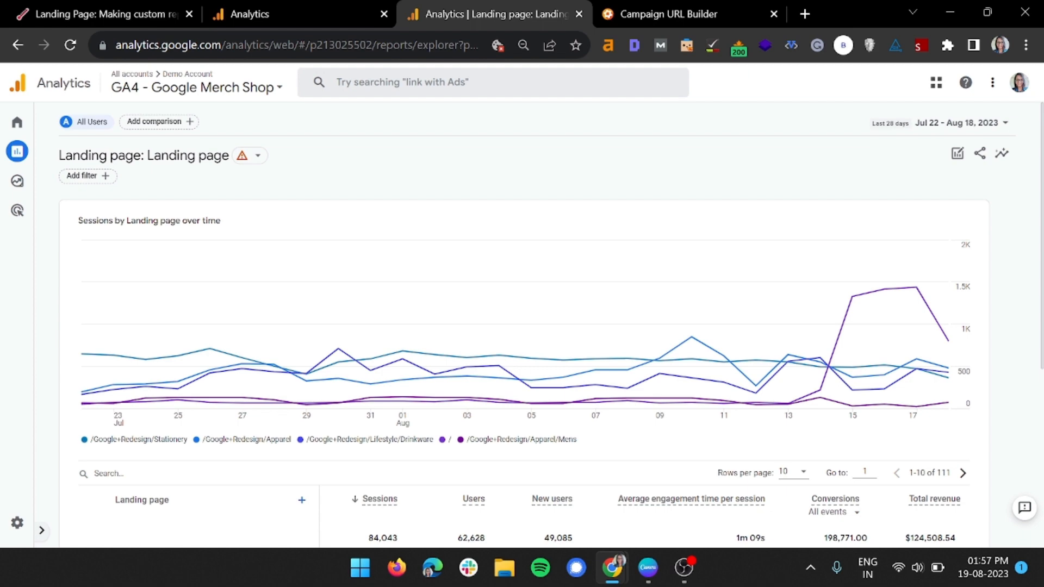
pyautogui.click(87, 175)
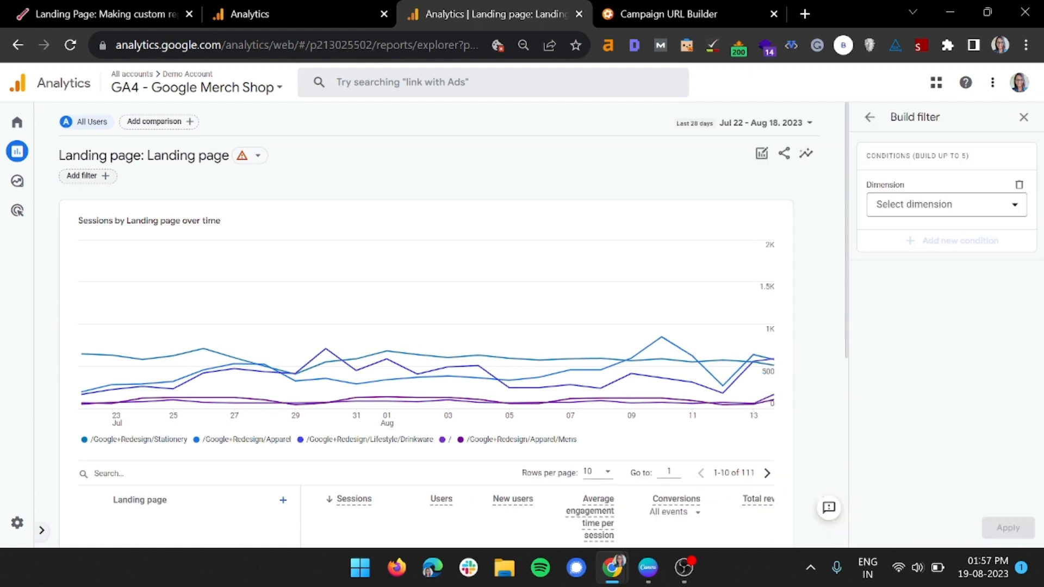
pyautogui.click(946, 205)
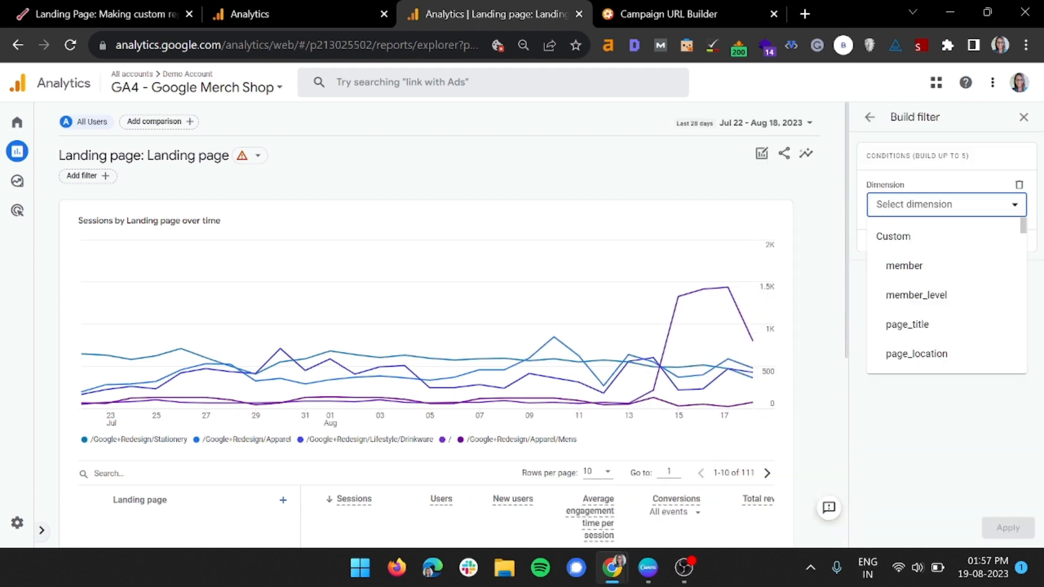
pyautogui.write('session ca')
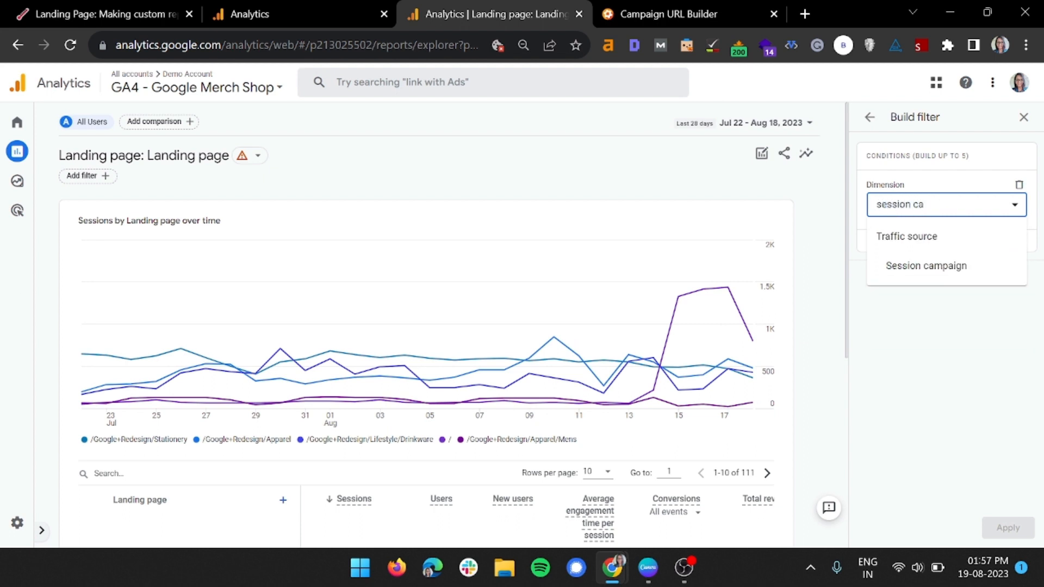
pyautogui.click(926, 264)
pyautogui.click(946, 248)
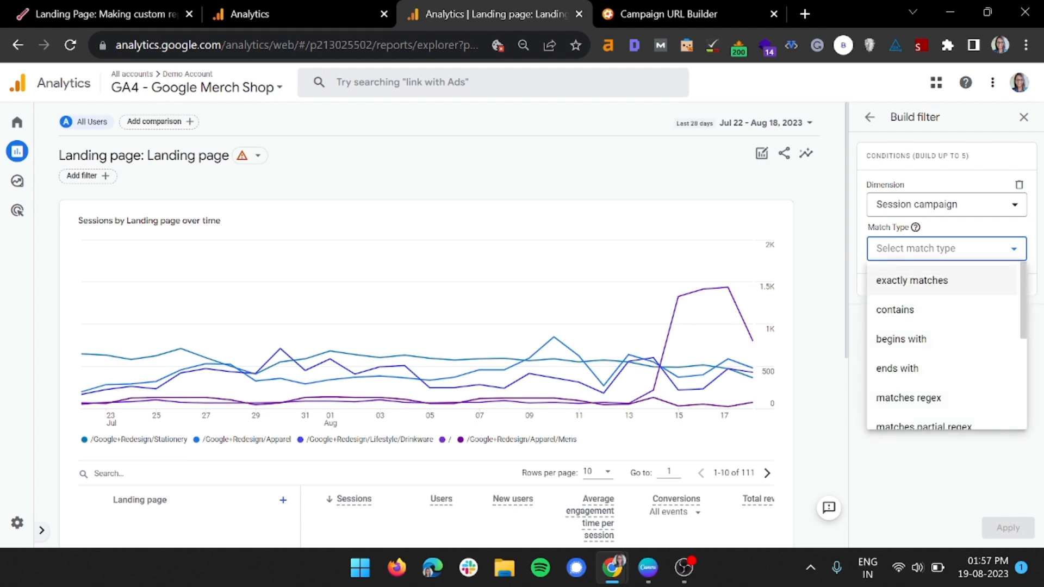
pyautogui.click(912, 281)
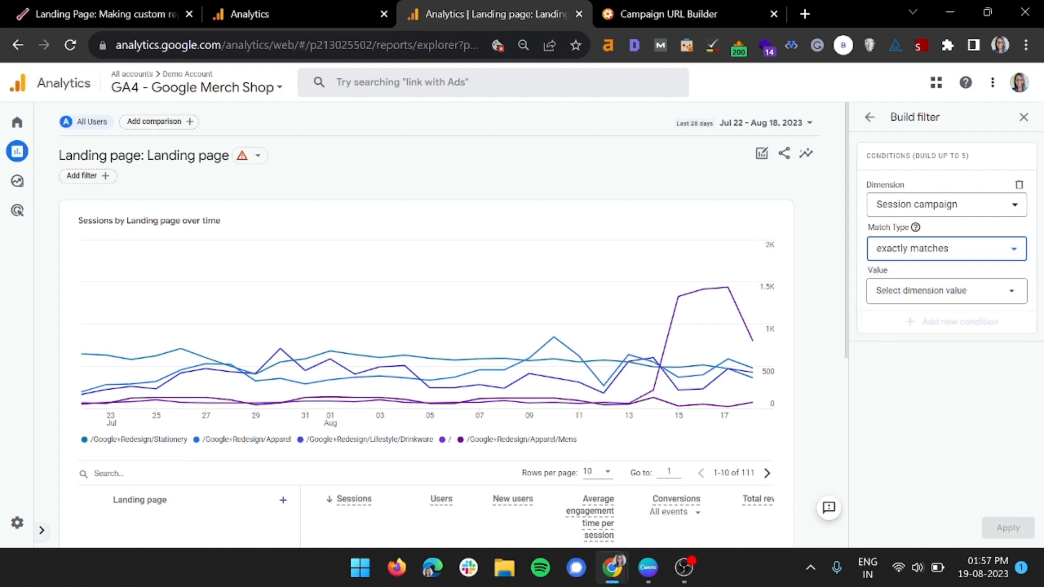
# Select the first three campaigns starting with "1009693 | Google Analytics" as the filter values and apply the filter
pyautogui.click(946, 291)
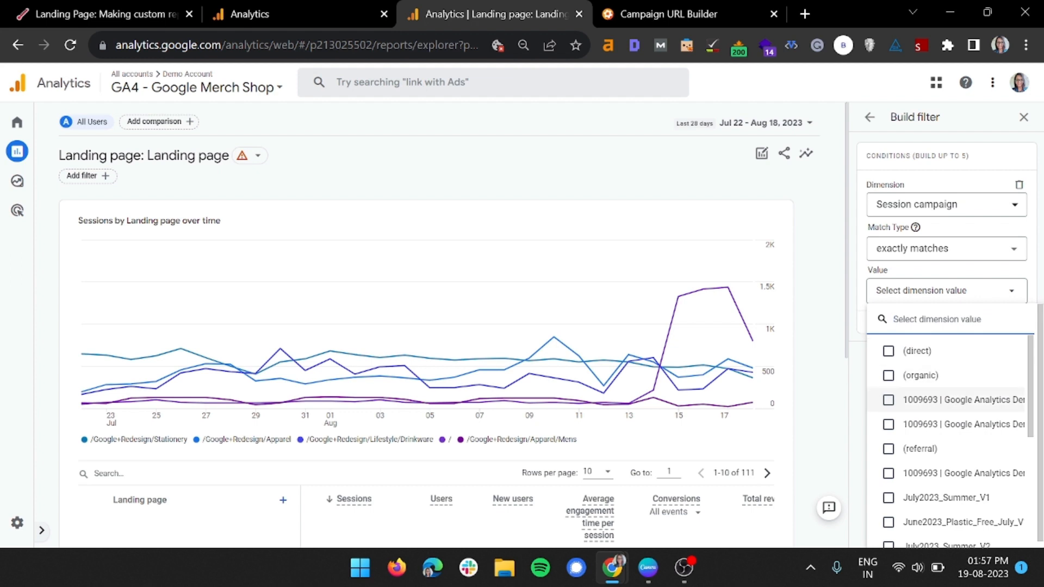
pyautogui.click(889, 400)
pyautogui.click(888, 424)
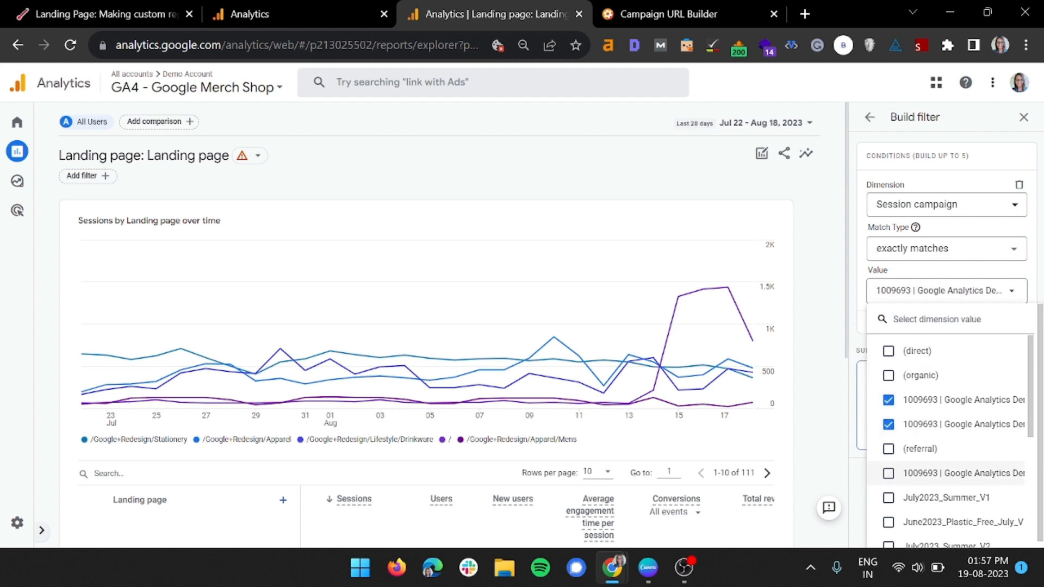
pyautogui.click(888, 474)
pyautogui.scroll(-5, 892, 481)
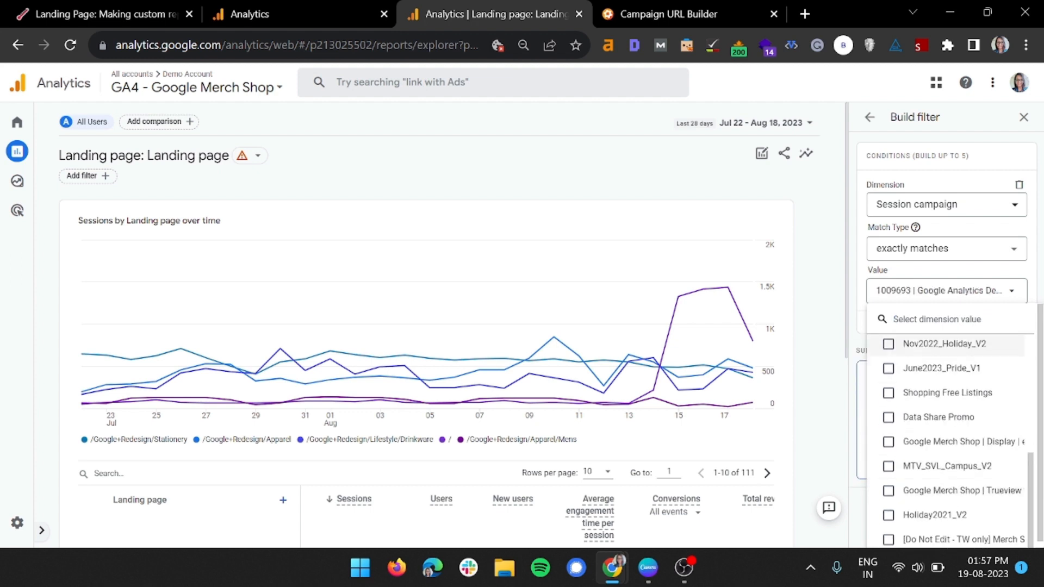
pyautogui.click(948, 270)
pyautogui.click(1007, 526)
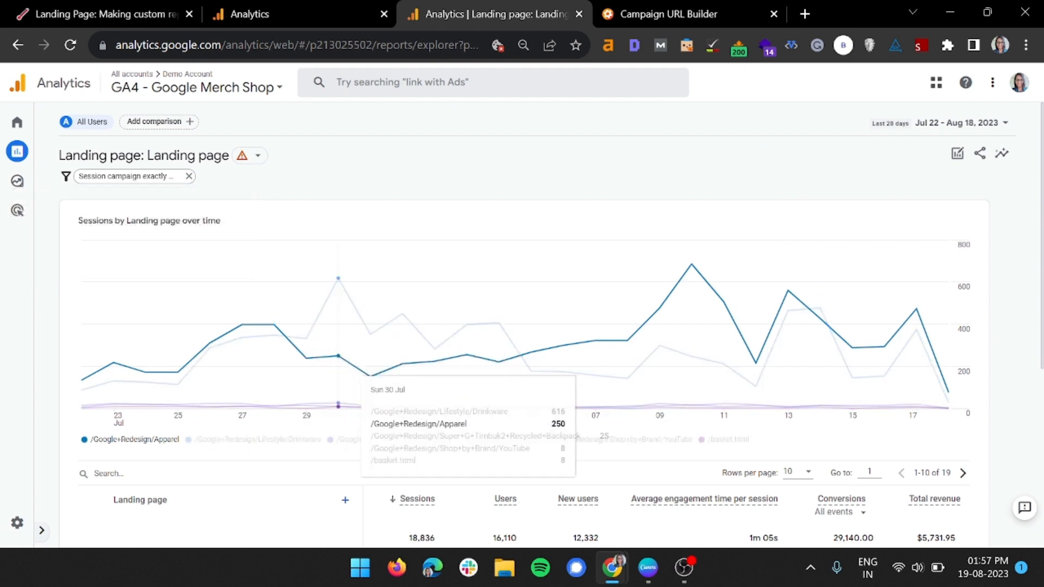
# Break the landing page table down by Session source as a secondary dimension, and remove that dimension after checking the sources
pyautogui.scroll(-5, 310, 430)
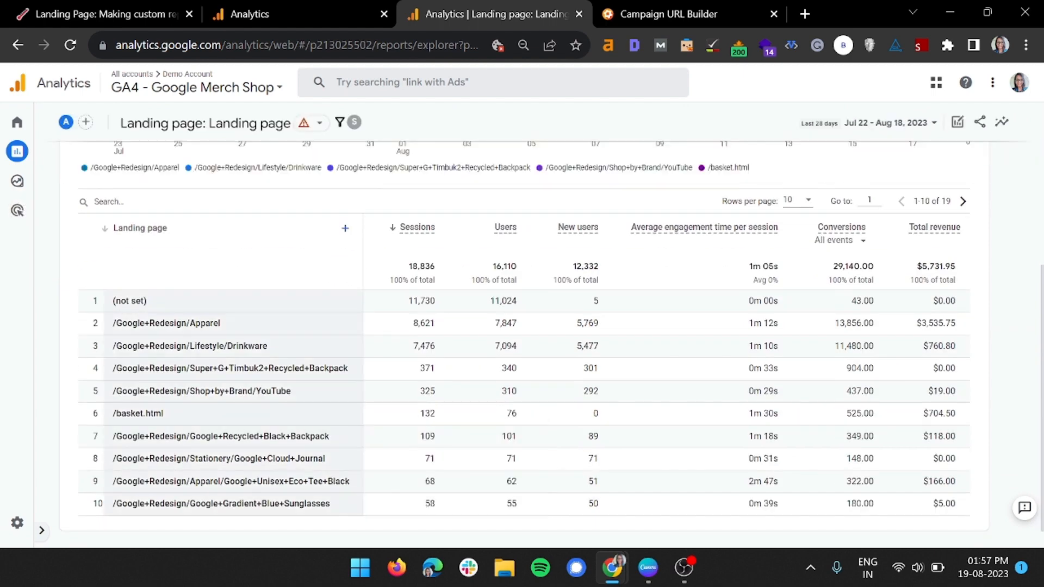
pyautogui.click(345, 228)
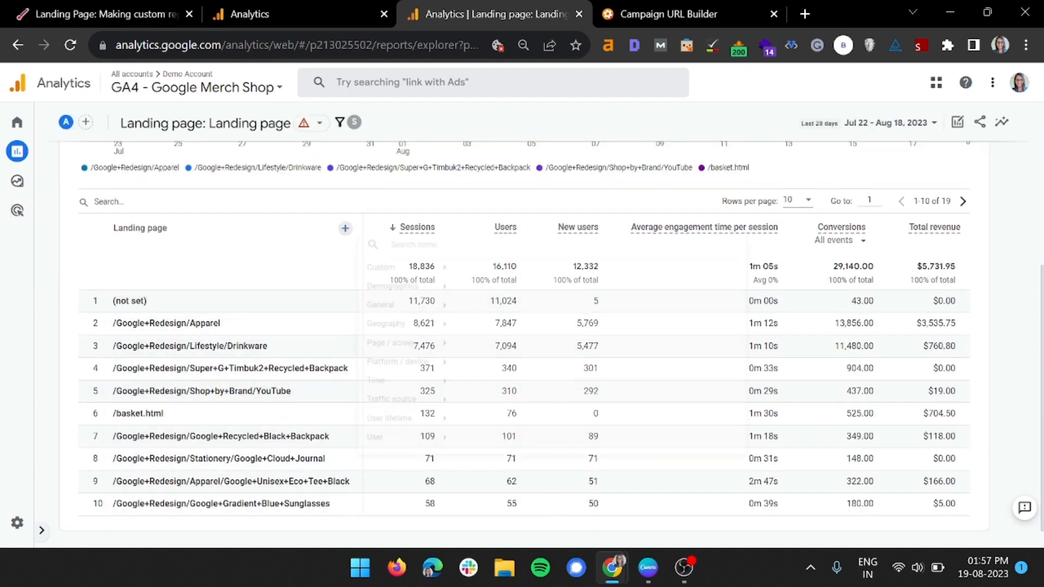
pyautogui.click(389, 405)
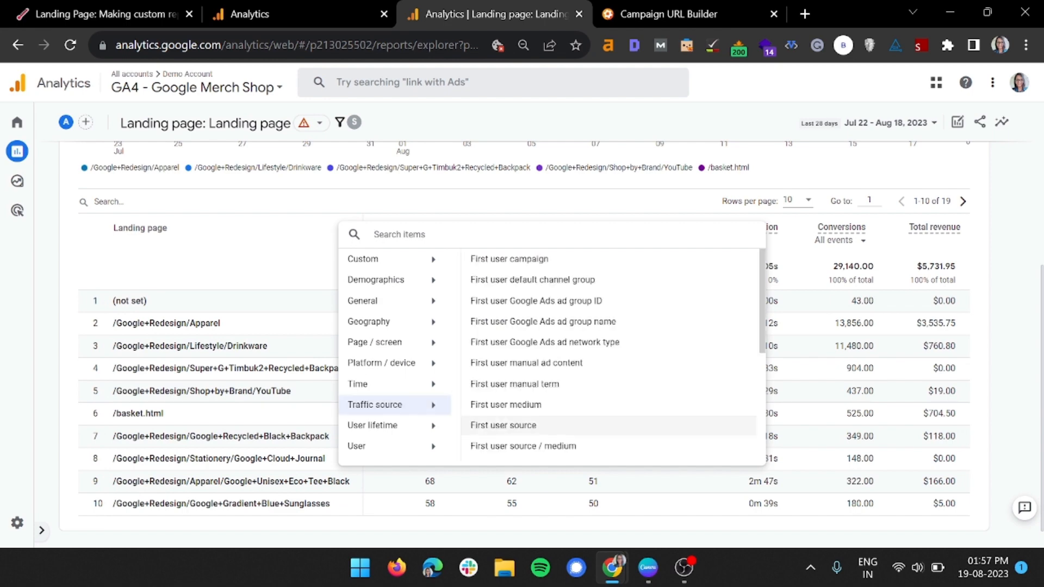
pyautogui.scroll(-4, 517, 426)
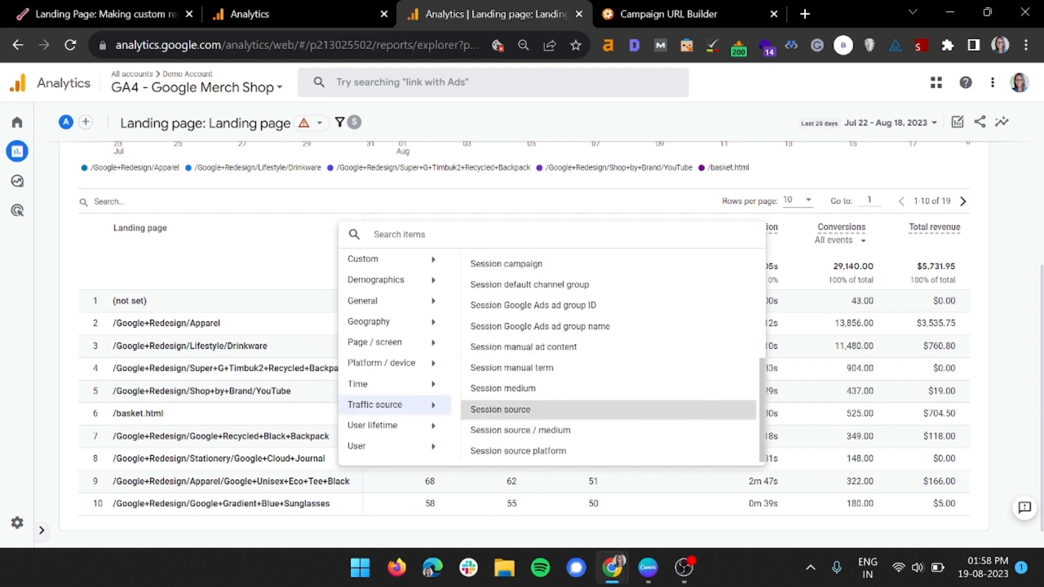
pyautogui.click(501, 410)
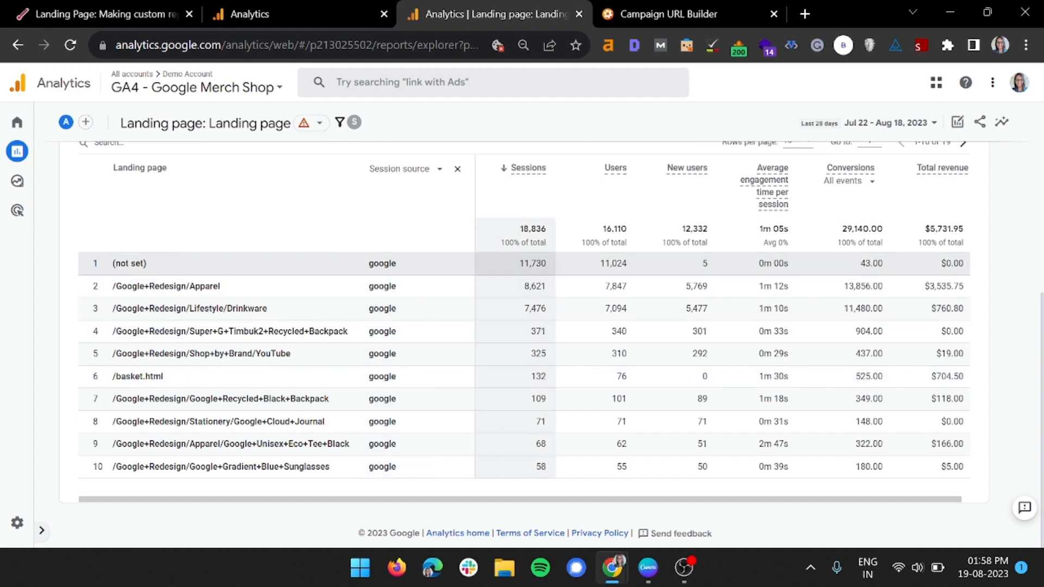
pyautogui.click(458, 170)
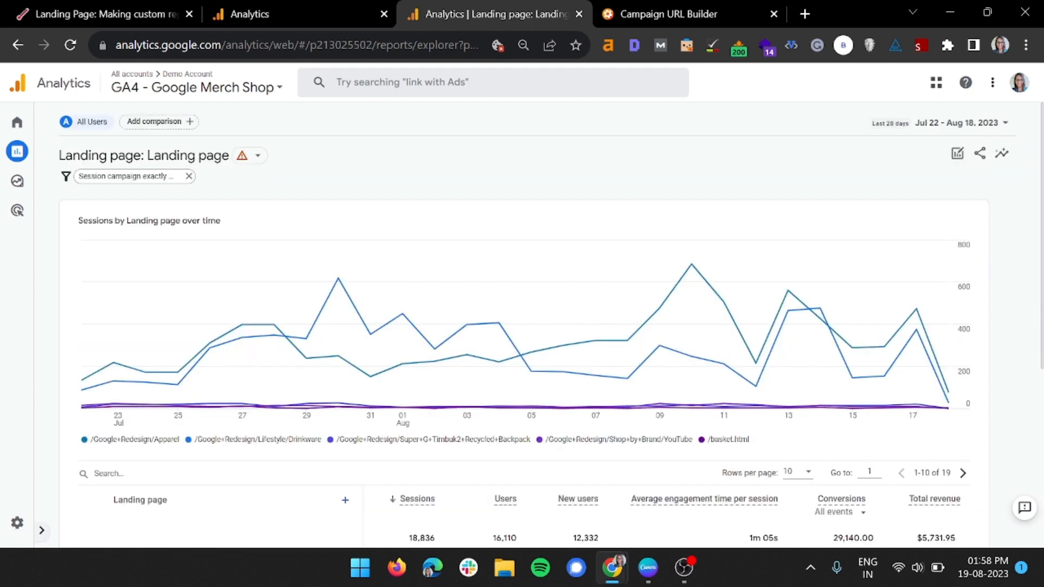
# Compare the last 28 days with the preceding period (match day of week) in the report
pyautogui.click(962, 123)
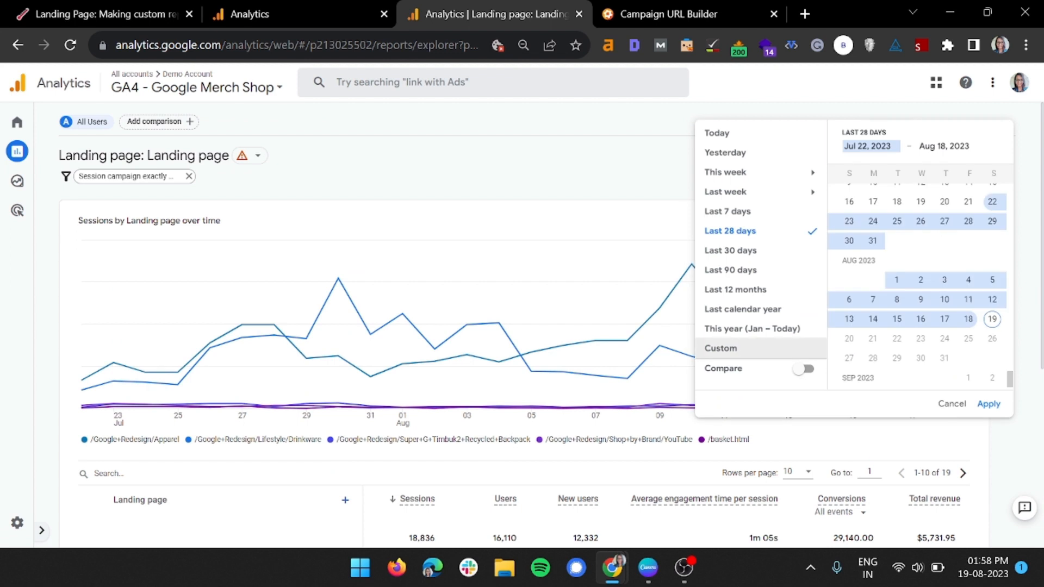
pyautogui.click(801, 368)
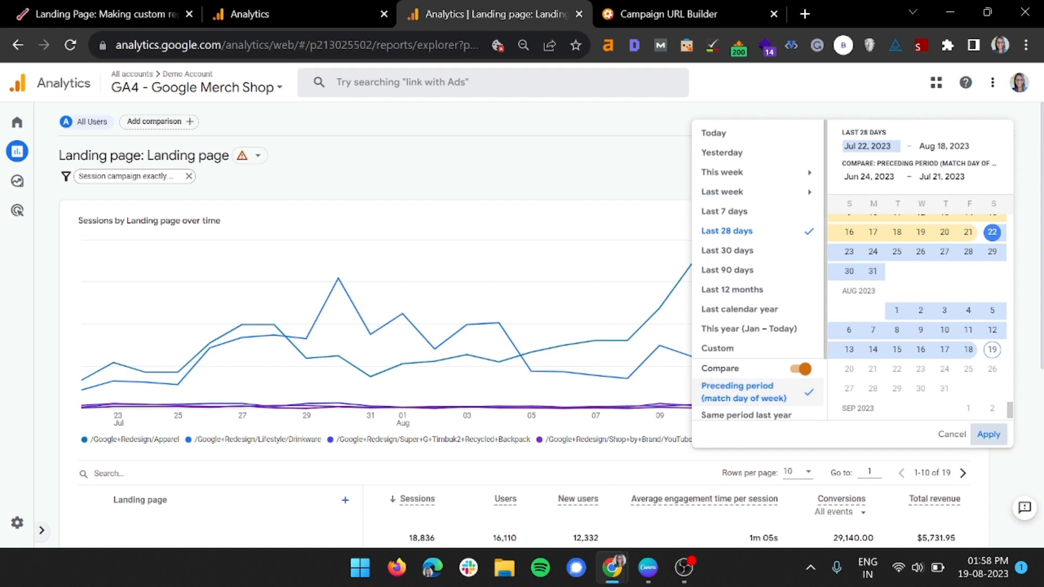
pyautogui.click(988, 434)
# Examine the percentage change in sessions between the two periods for the (not set) row and the other landing pages
pyautogui.scroll(-5, 989, 434)
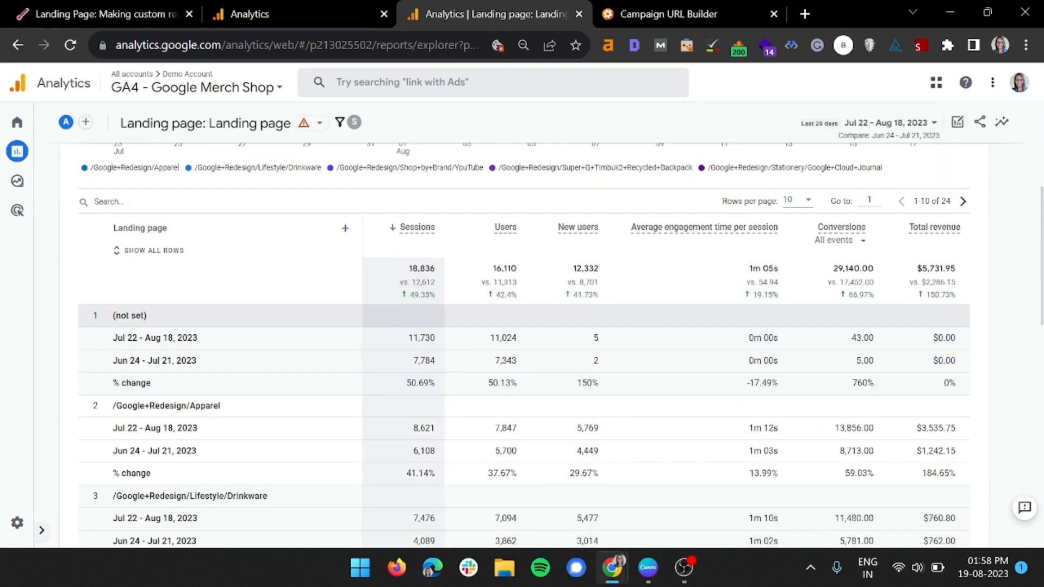
pyautogui.moveTo(406, 383); pyautogui.dragTo(436, 383)
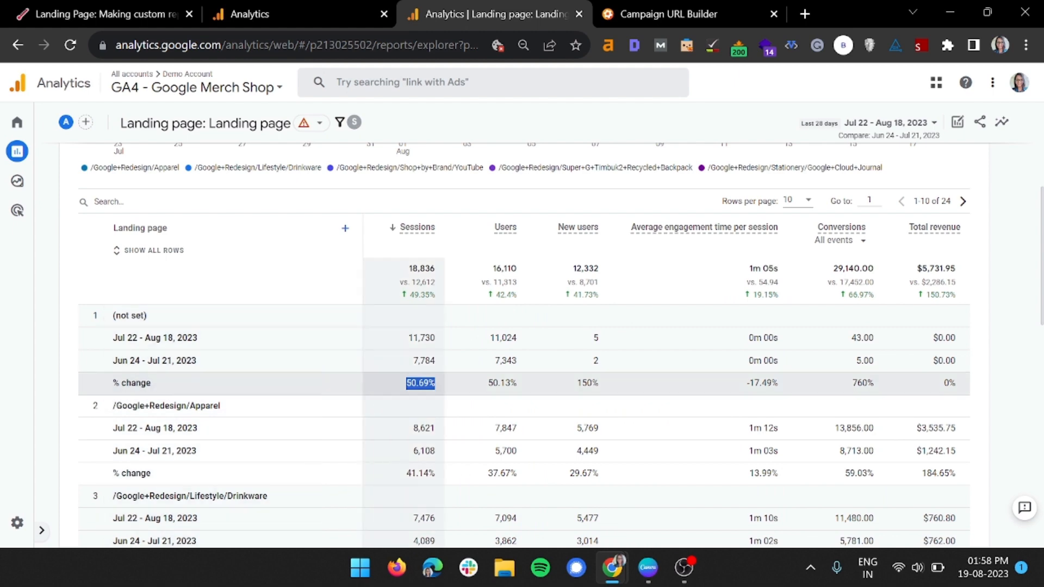
pyautogui.scroll(-5, 405, 354)
pyautogui.scroll(5, 405, 353)
pyautogui.click(304, 383)
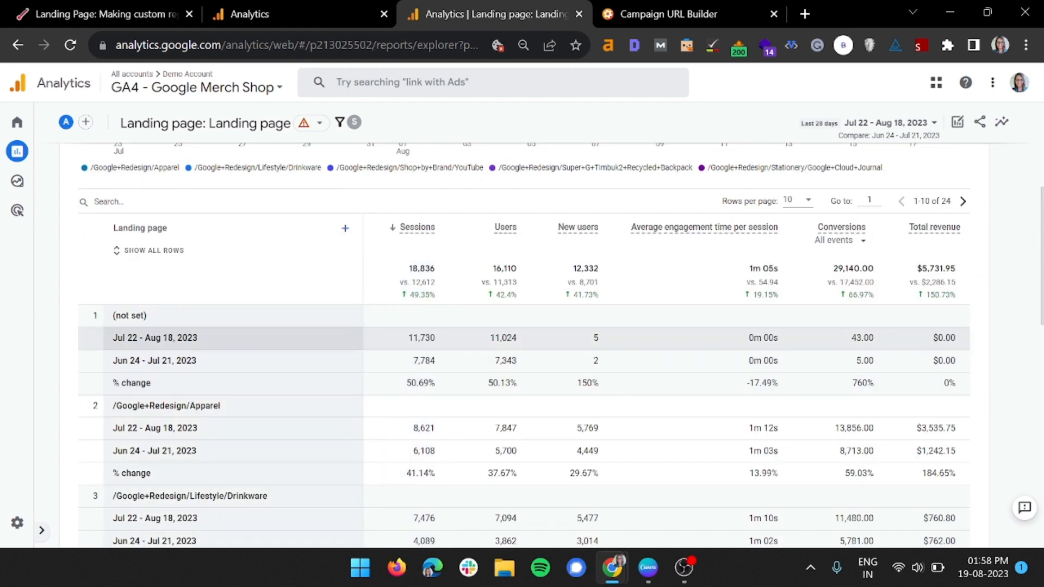
pyautogui.moveTo(148, 316); pyautogui.dragTo(113, 316)
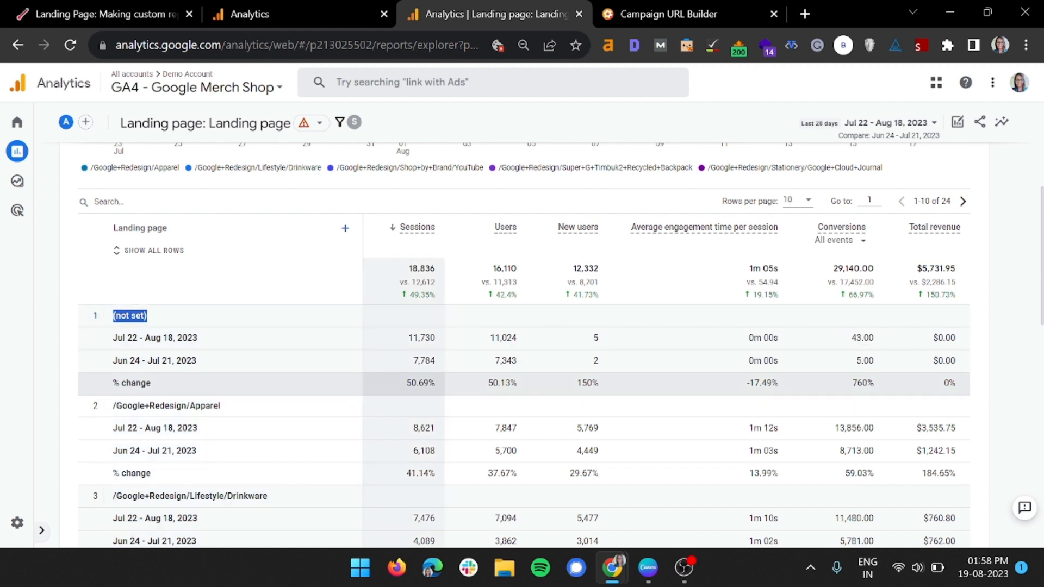
pyautogui.moveTo(406, 383); pyautogui.dragTo(435, 383)
pyautogui.click(435, 383)
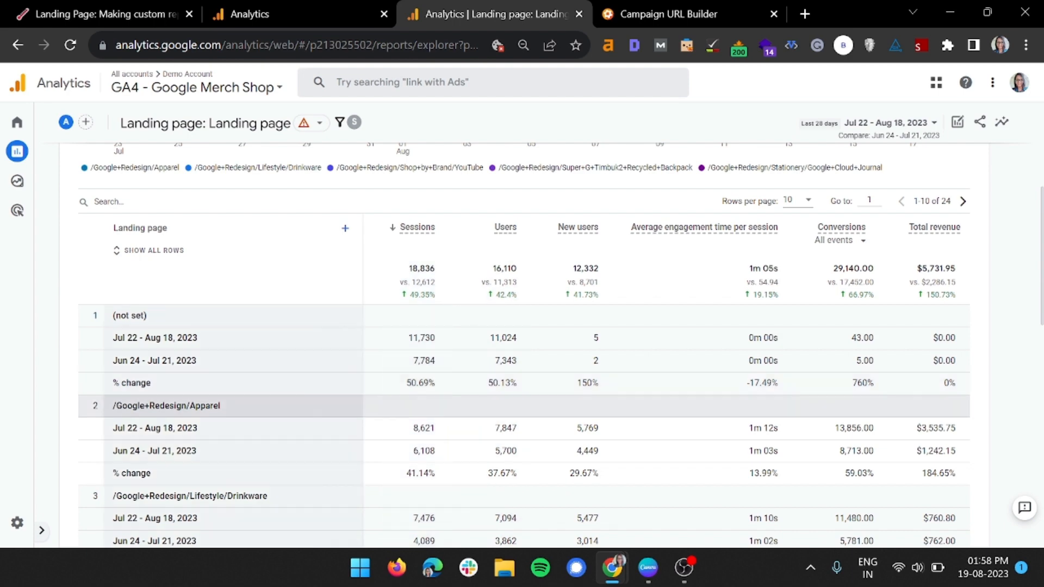
pyautogui.scroll(-12, 524, 345)
pyautogui.scroll(15, 524, 346)
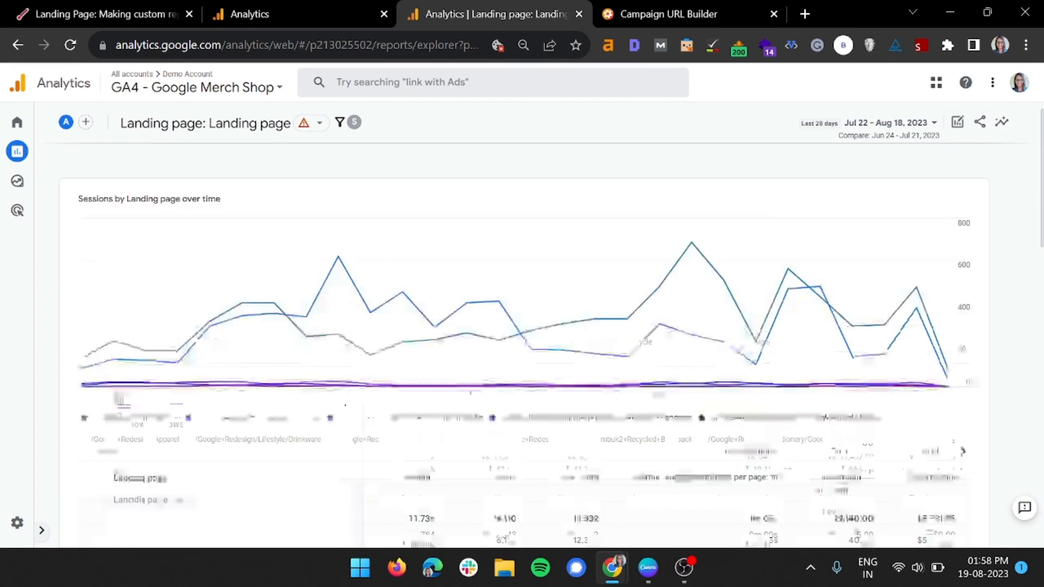